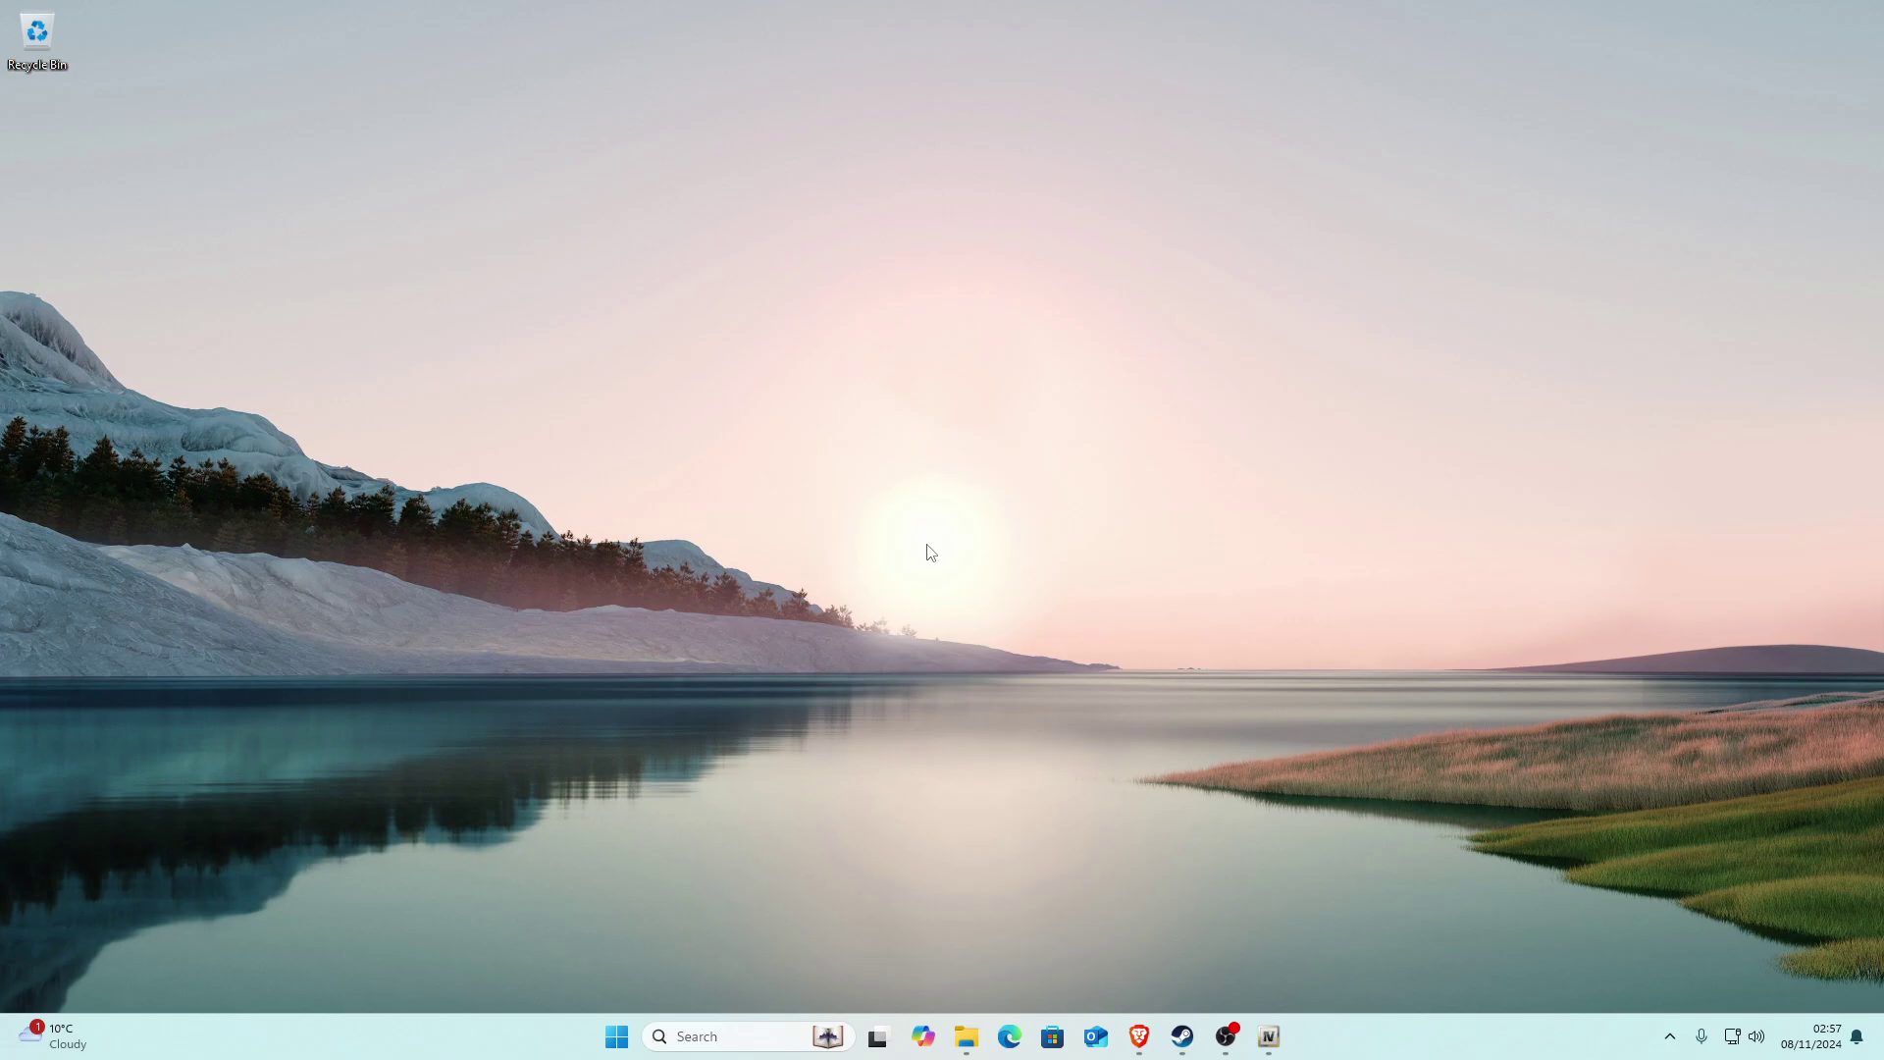
In the Brave browser, find the CoreFX & CoreENB V0.21 post on the CoreFX Patreon page and open its Google Drive download
click(1138, 1036)
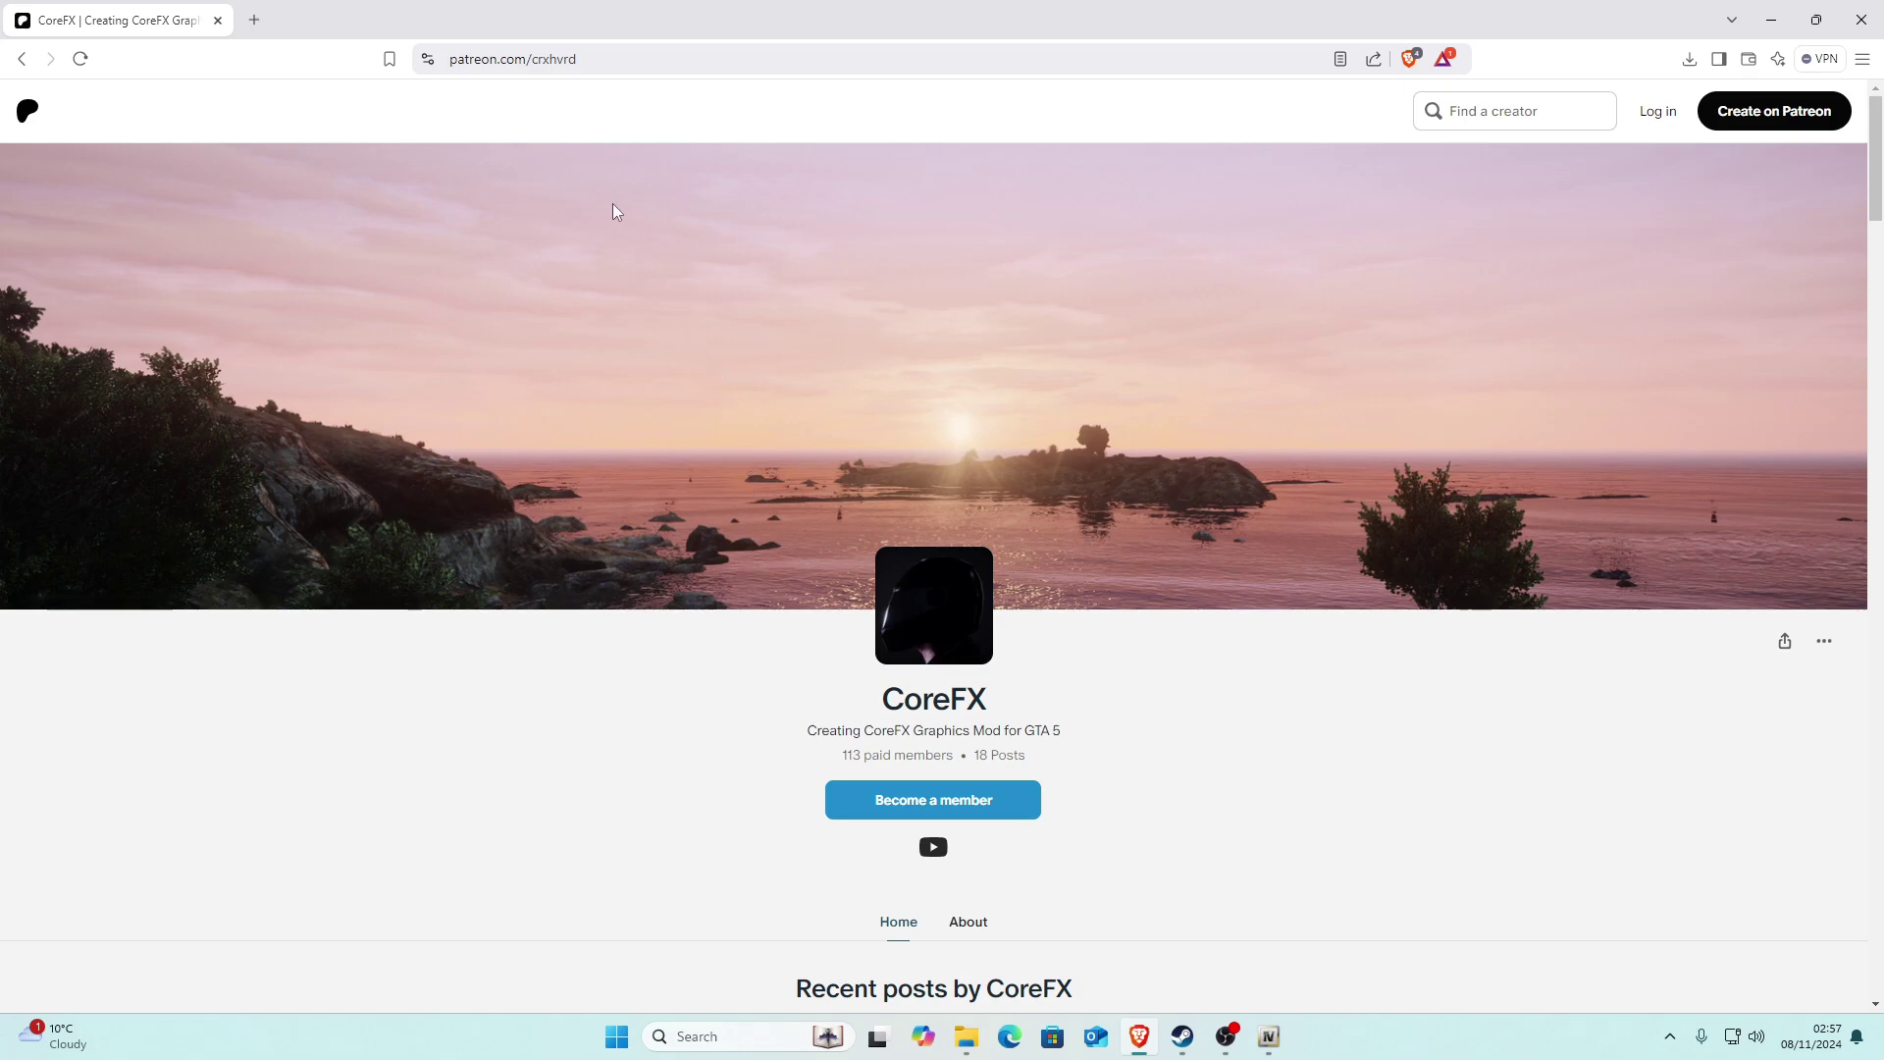
scroll(651, 354, down, 2)
scroll(585, 309, up, 2)
scroll(705, 481, down, 2)
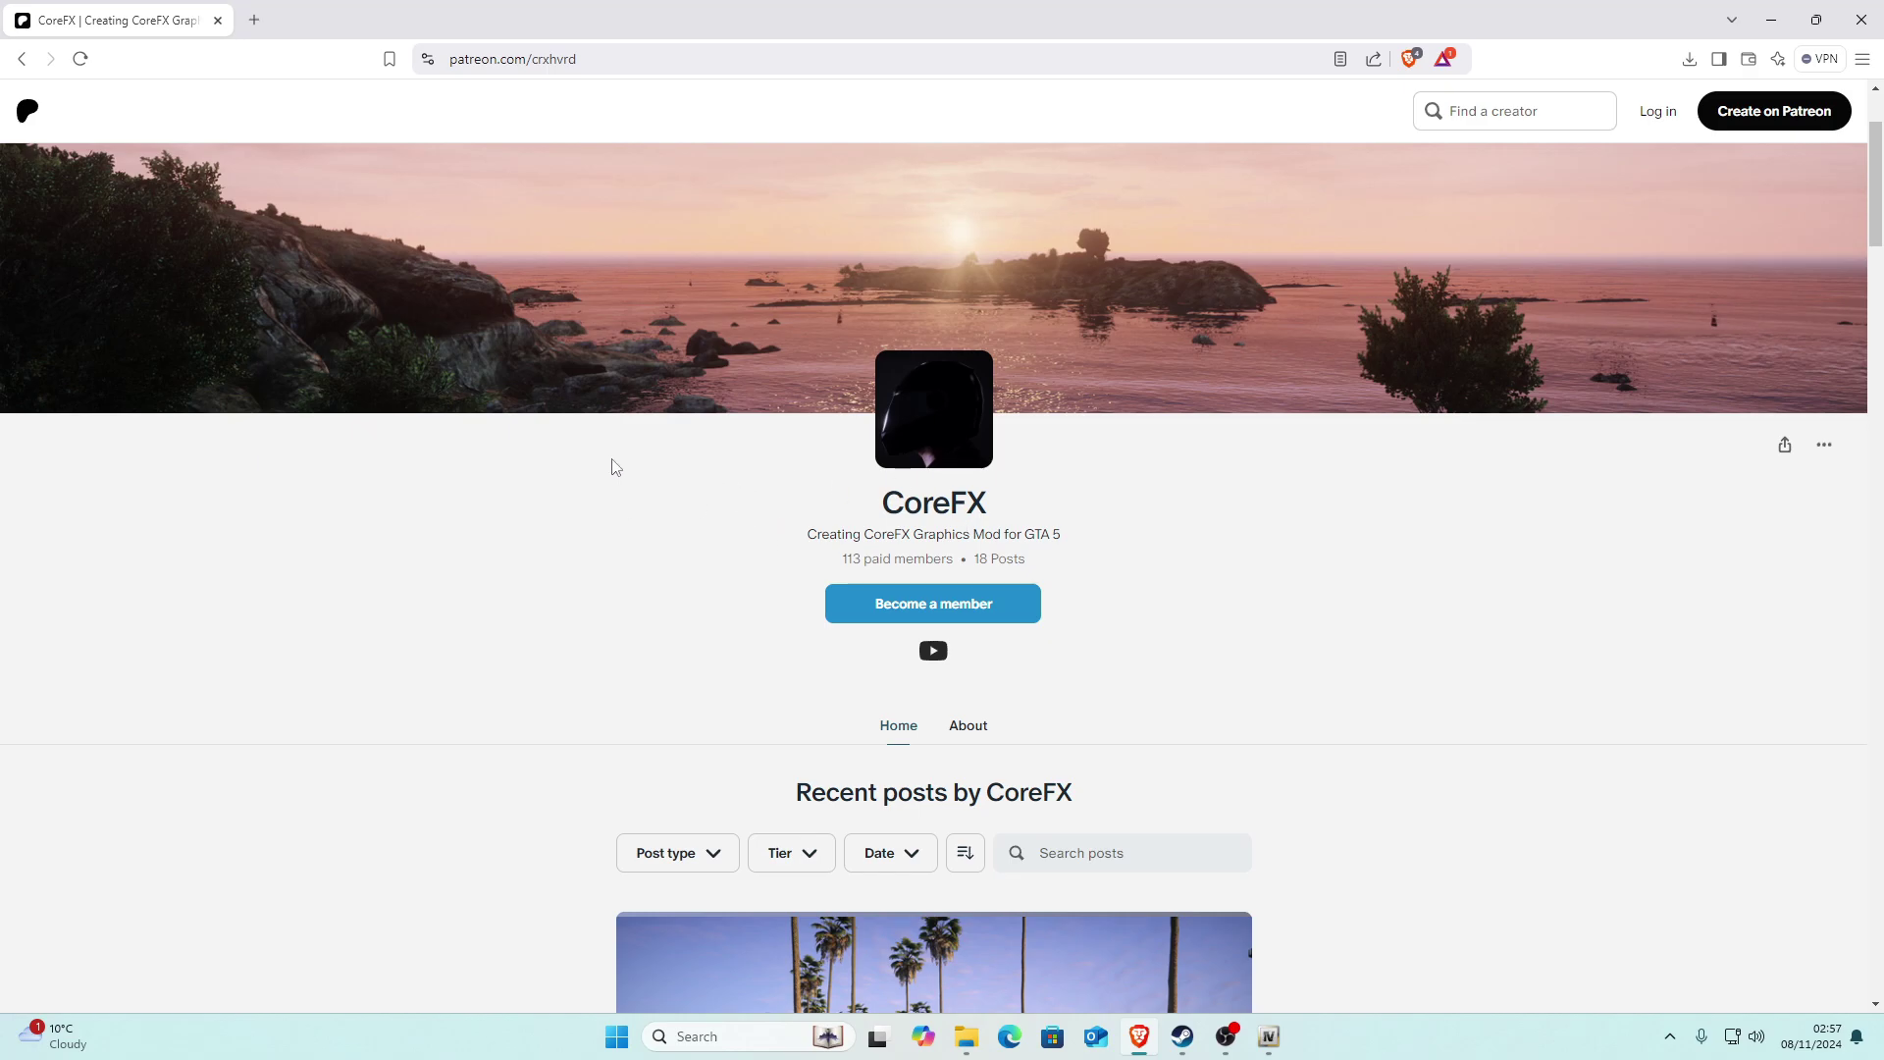
scroll(706, 422, down, 7)
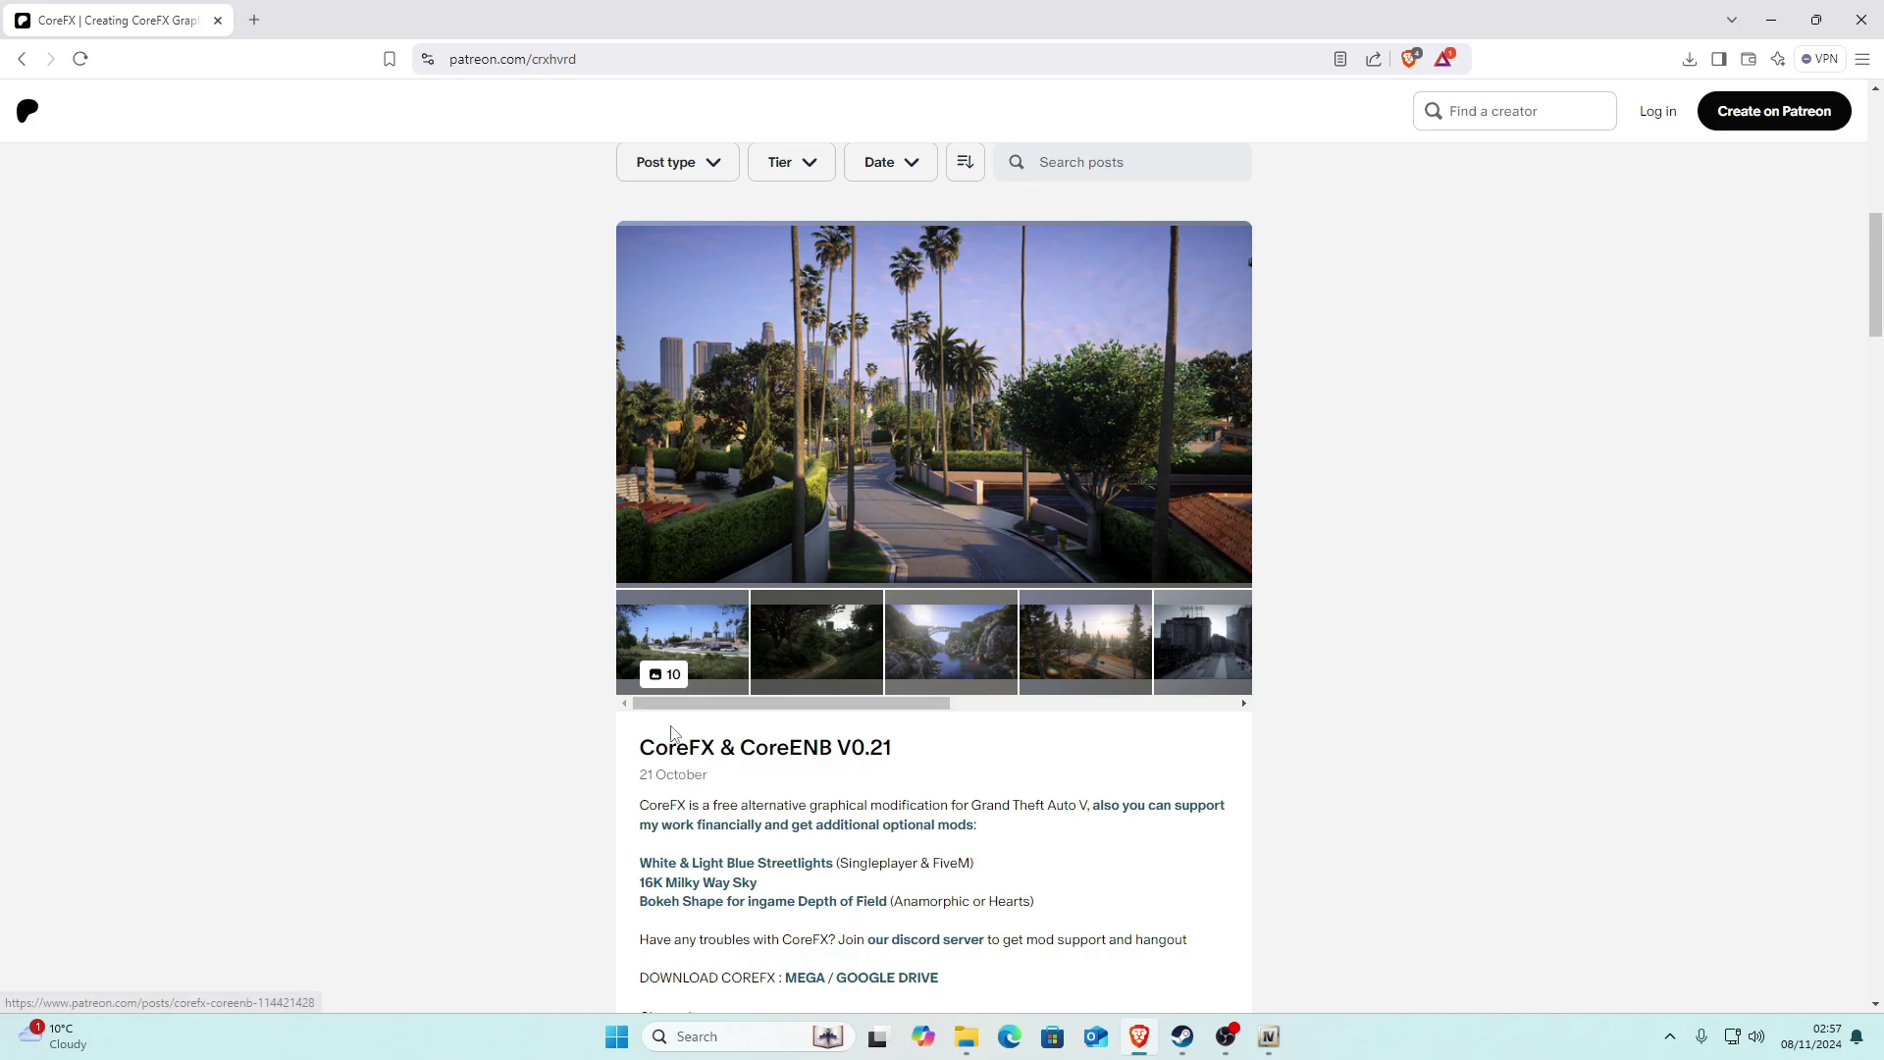
scroll(589, 588, down, 1)
scroll(589, 588, down, 3)
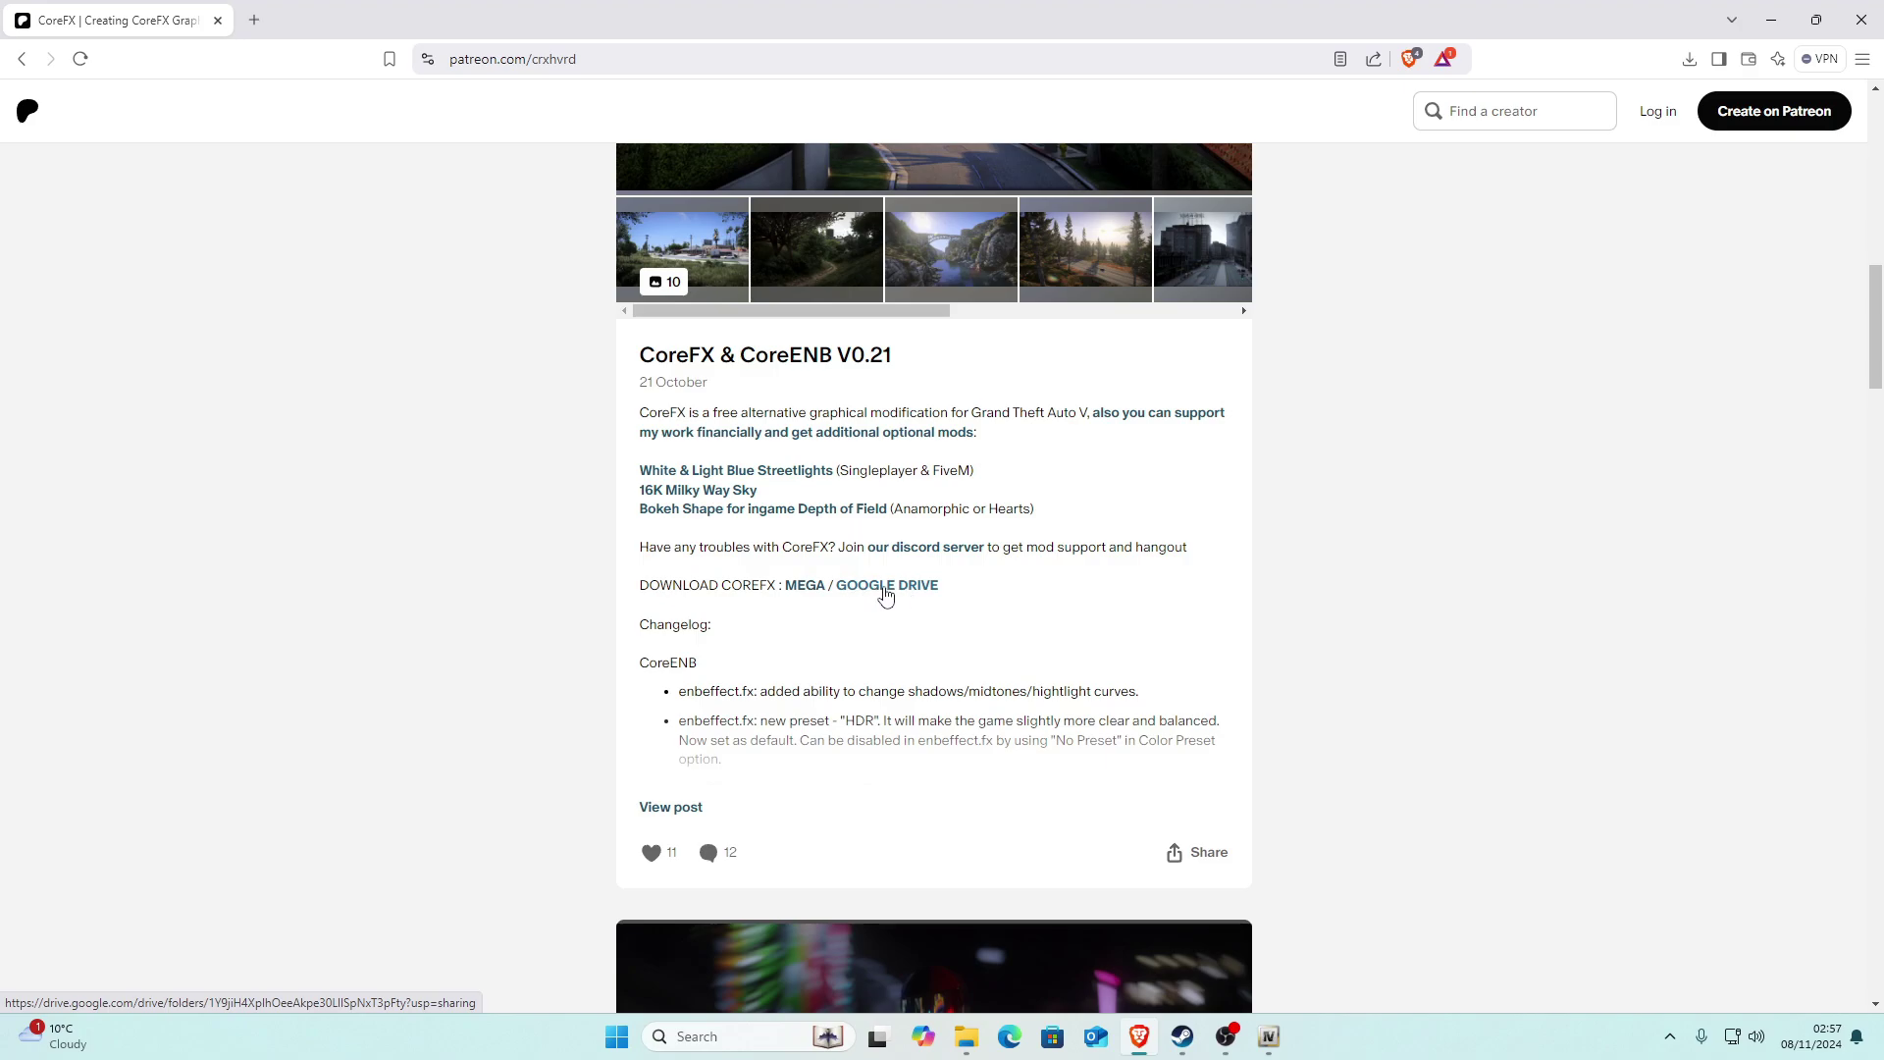
click(881, 592)
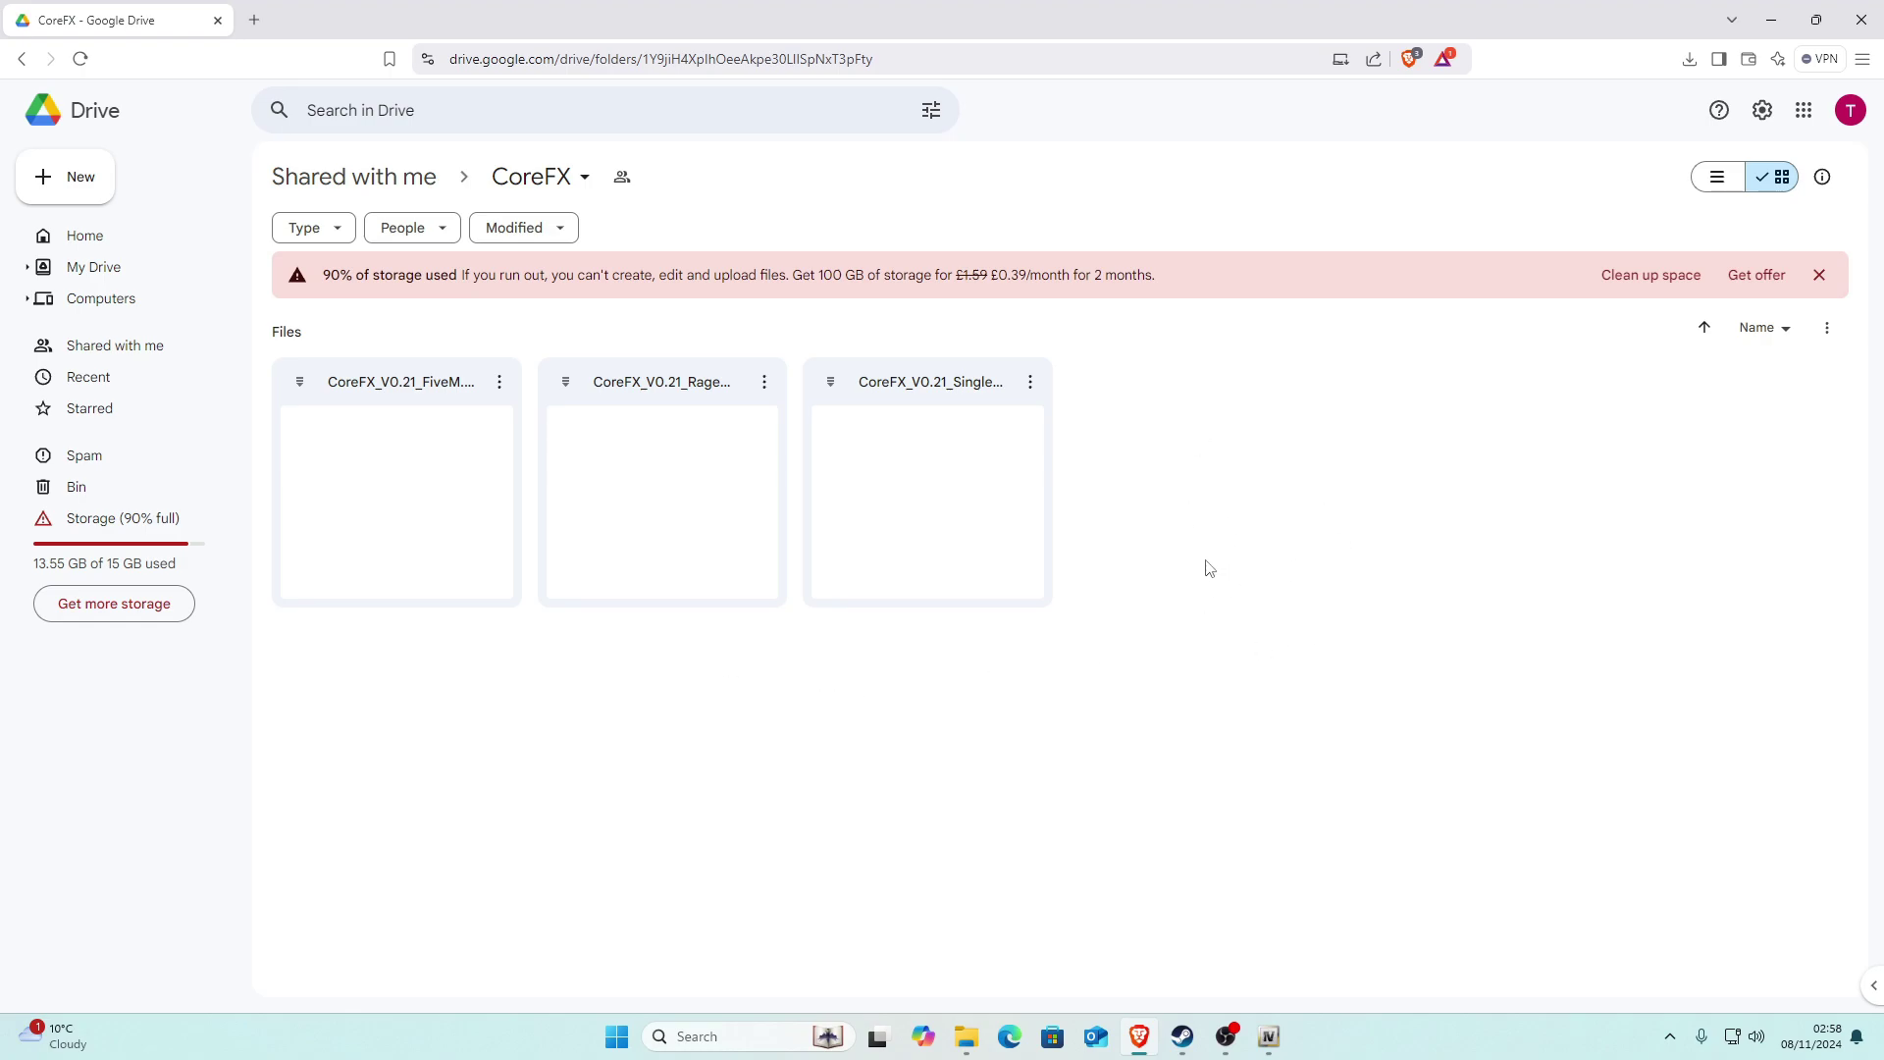
Download CoreFX_V0.21_Singleplayer.zip from the shared CoreFX folder, accepting the download without a virus scan
click(921, 447)
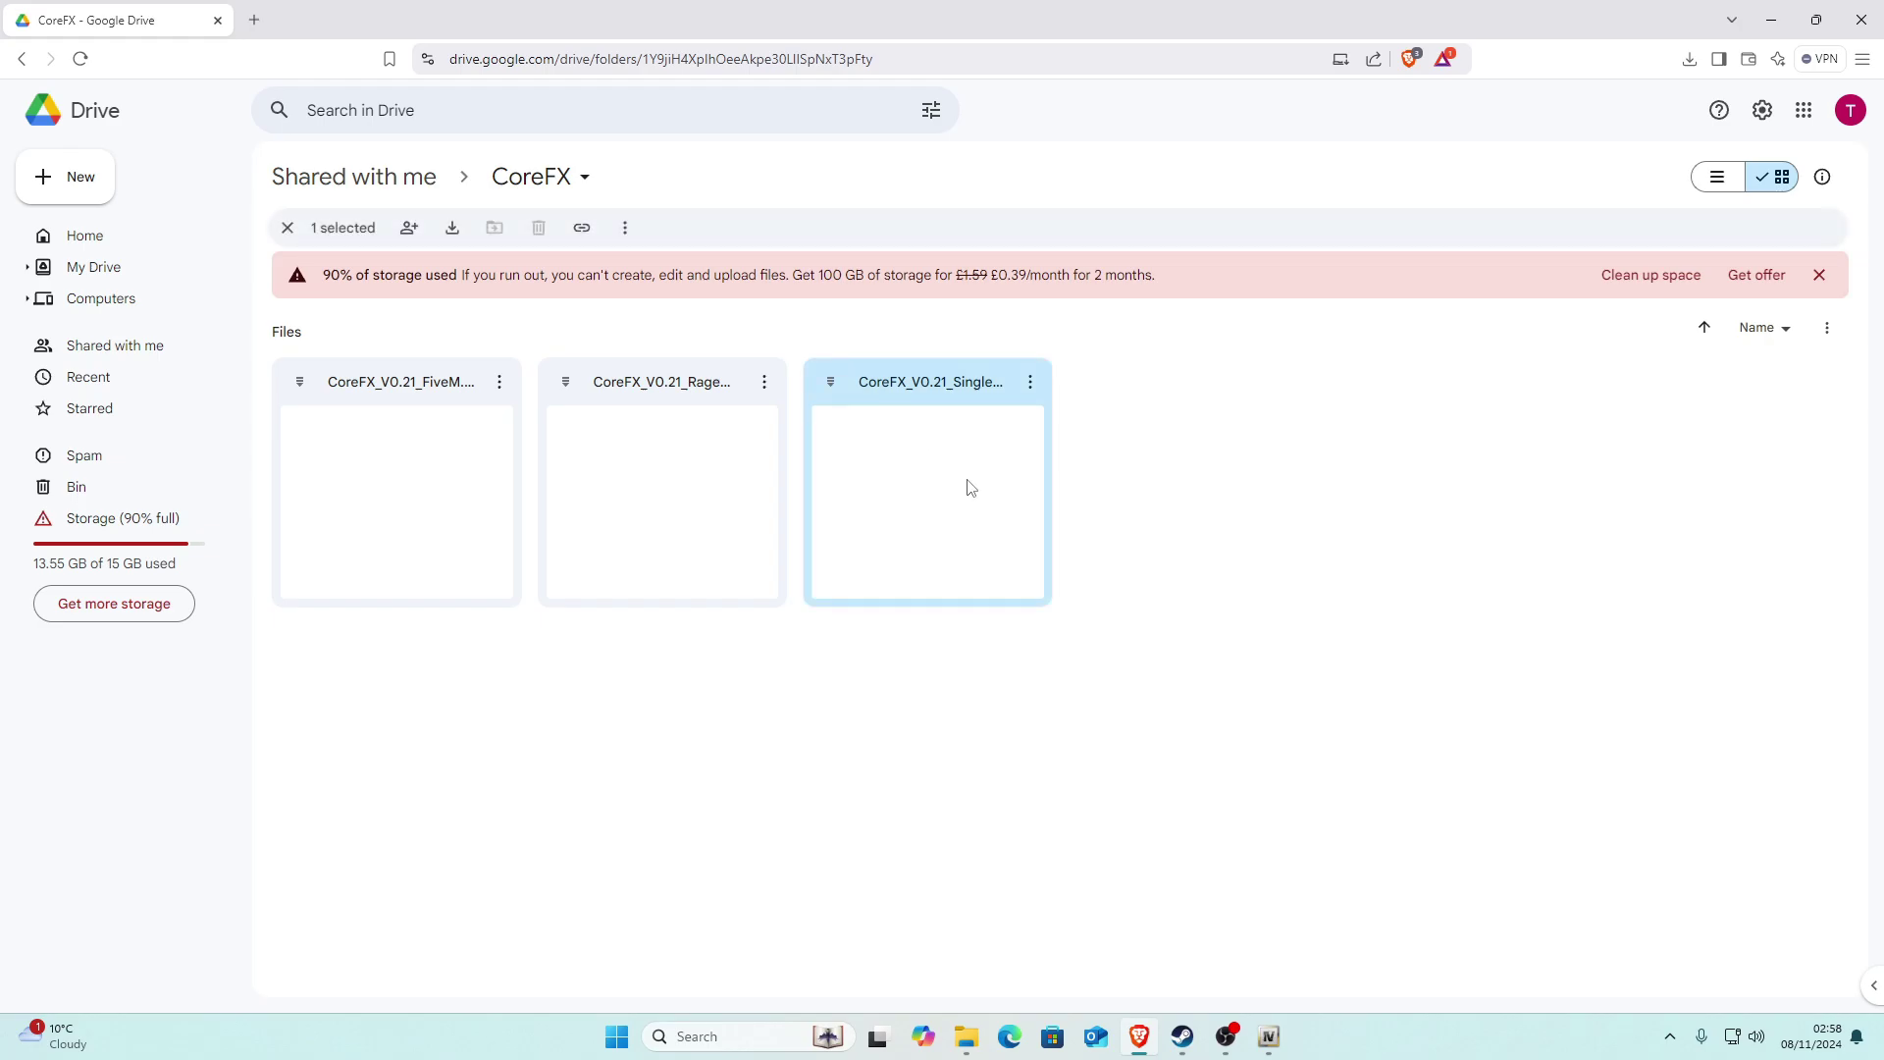
double_click(939, 464)
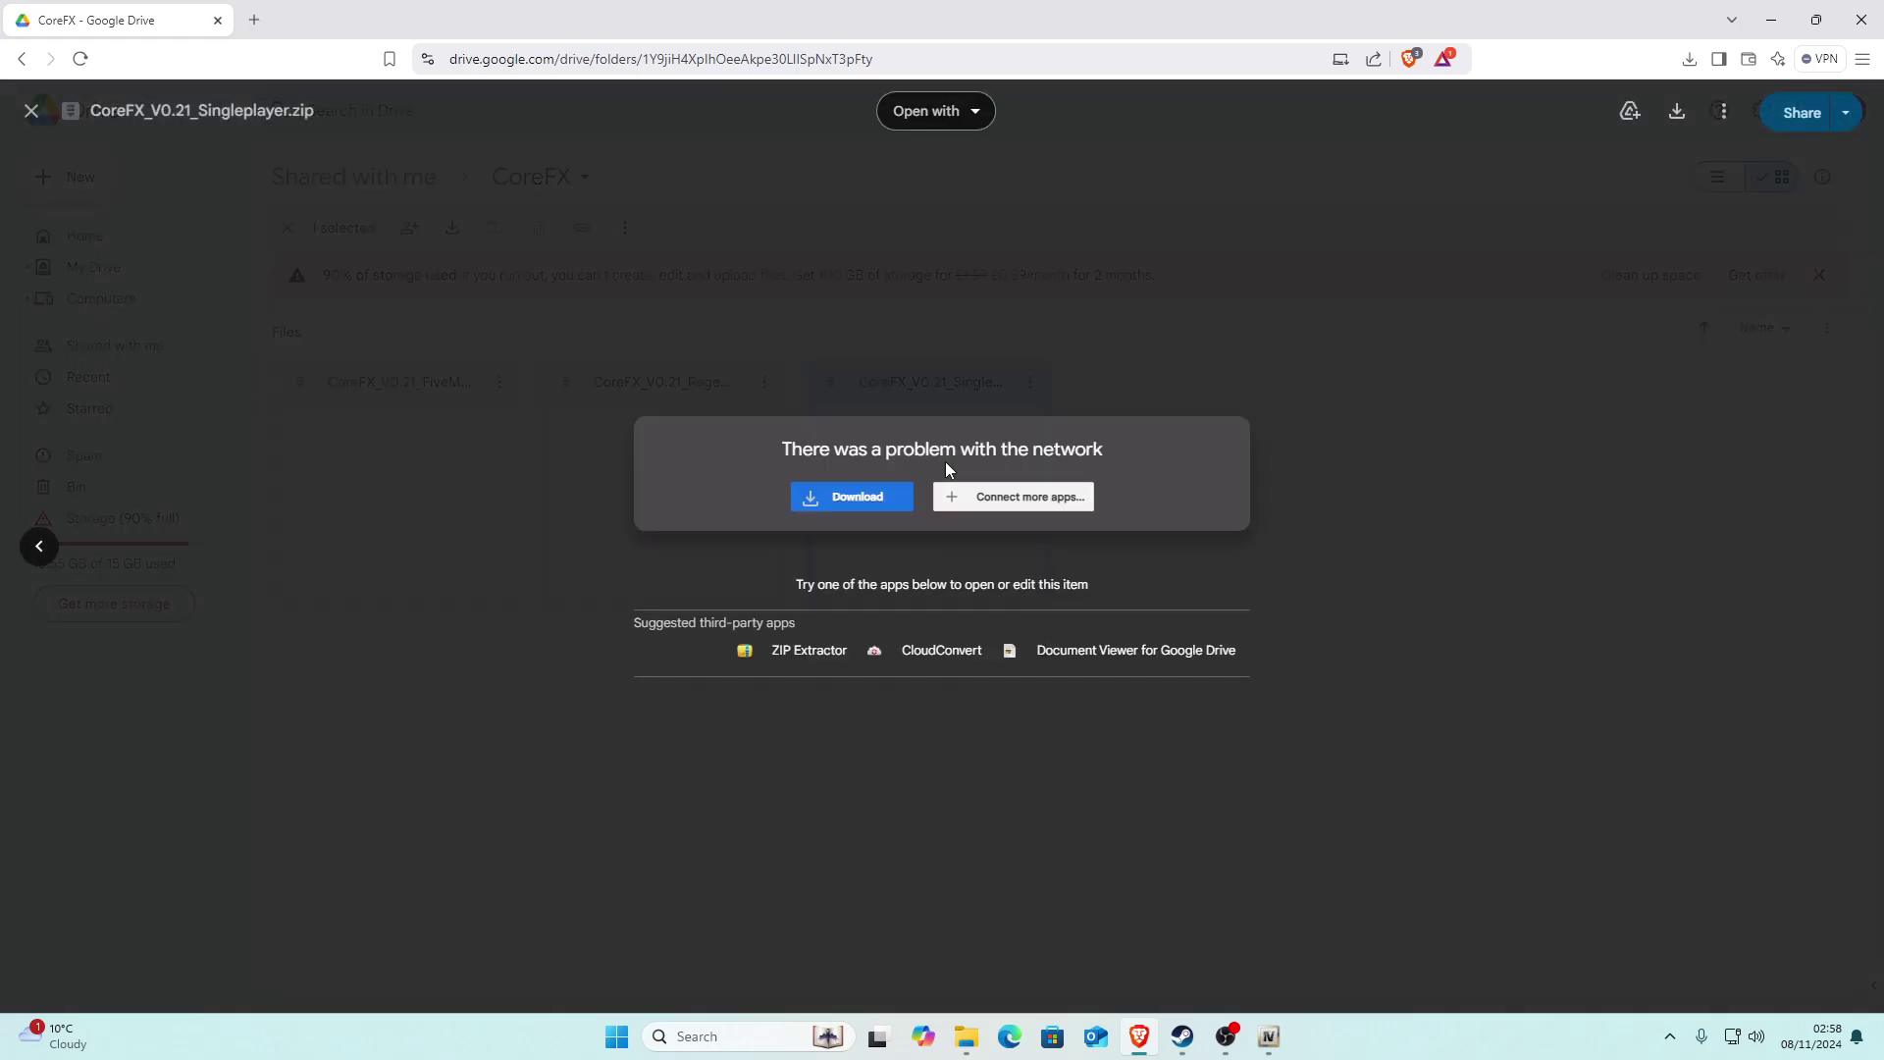
click(854, 502)
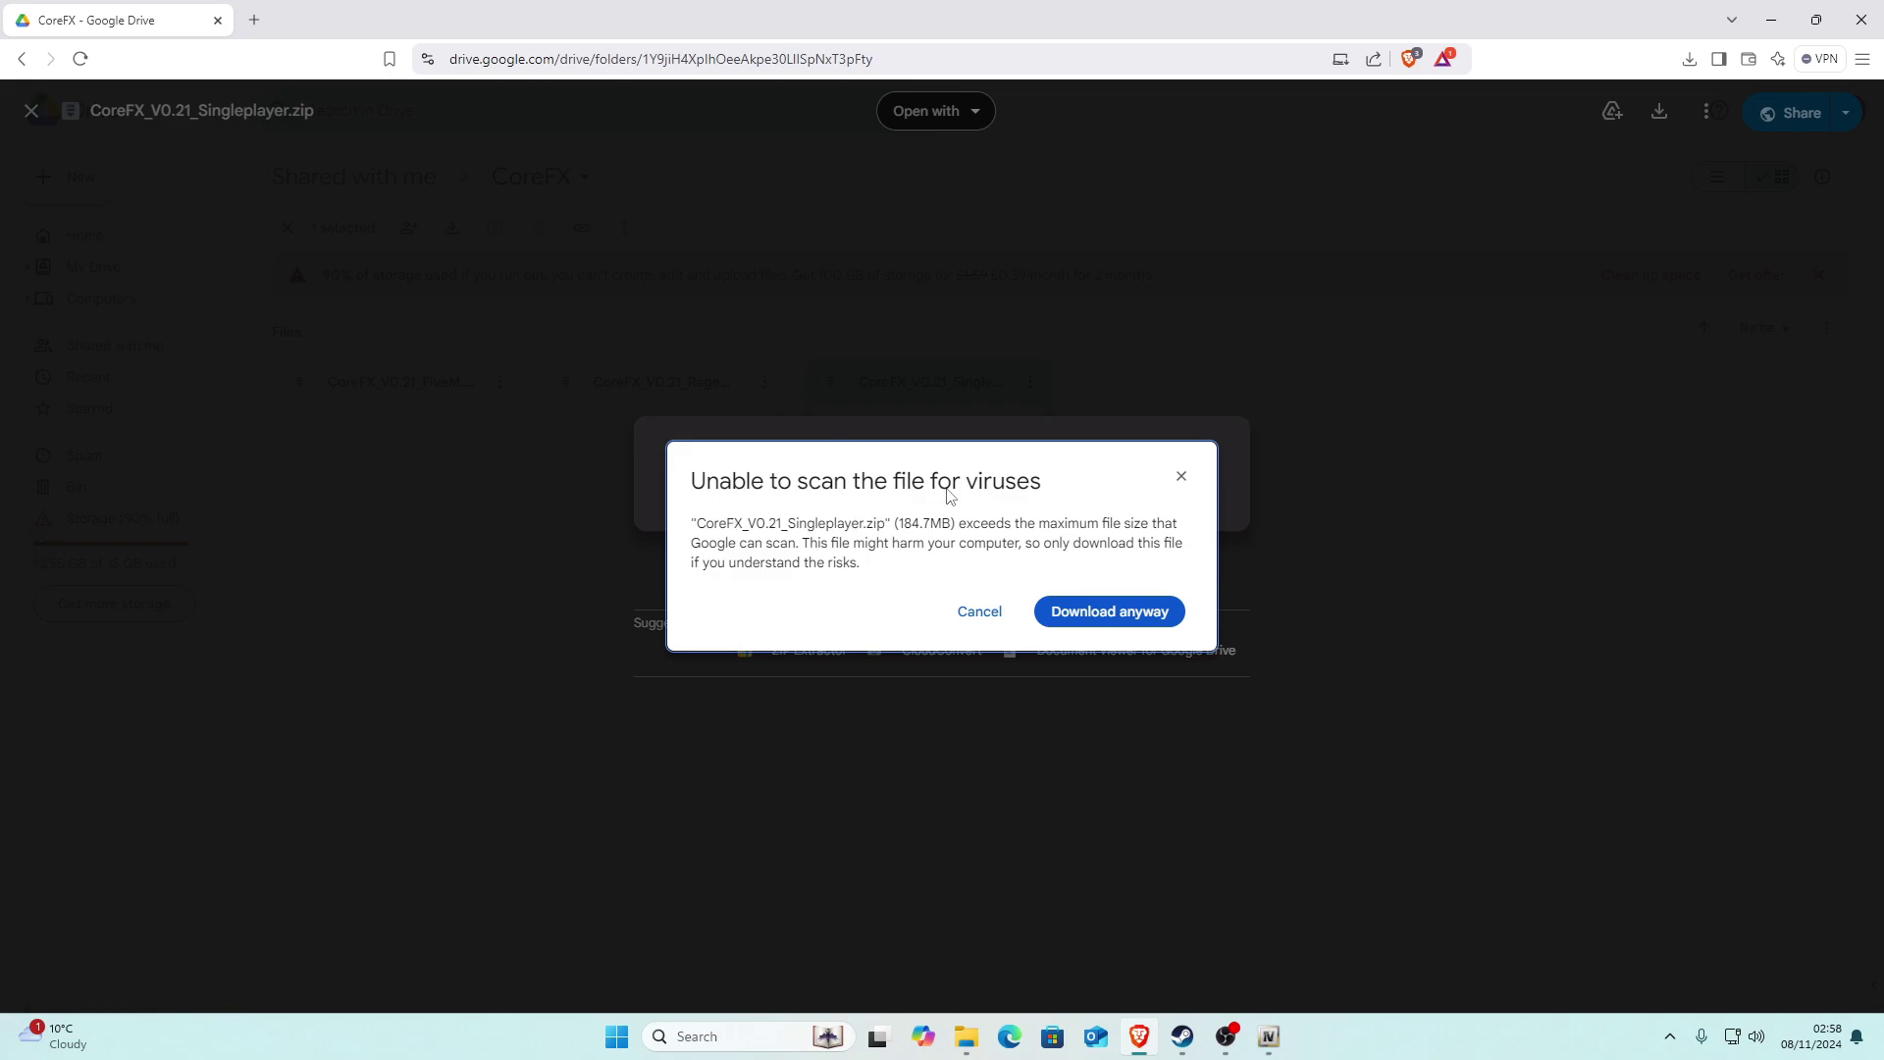
click(1113, 618)
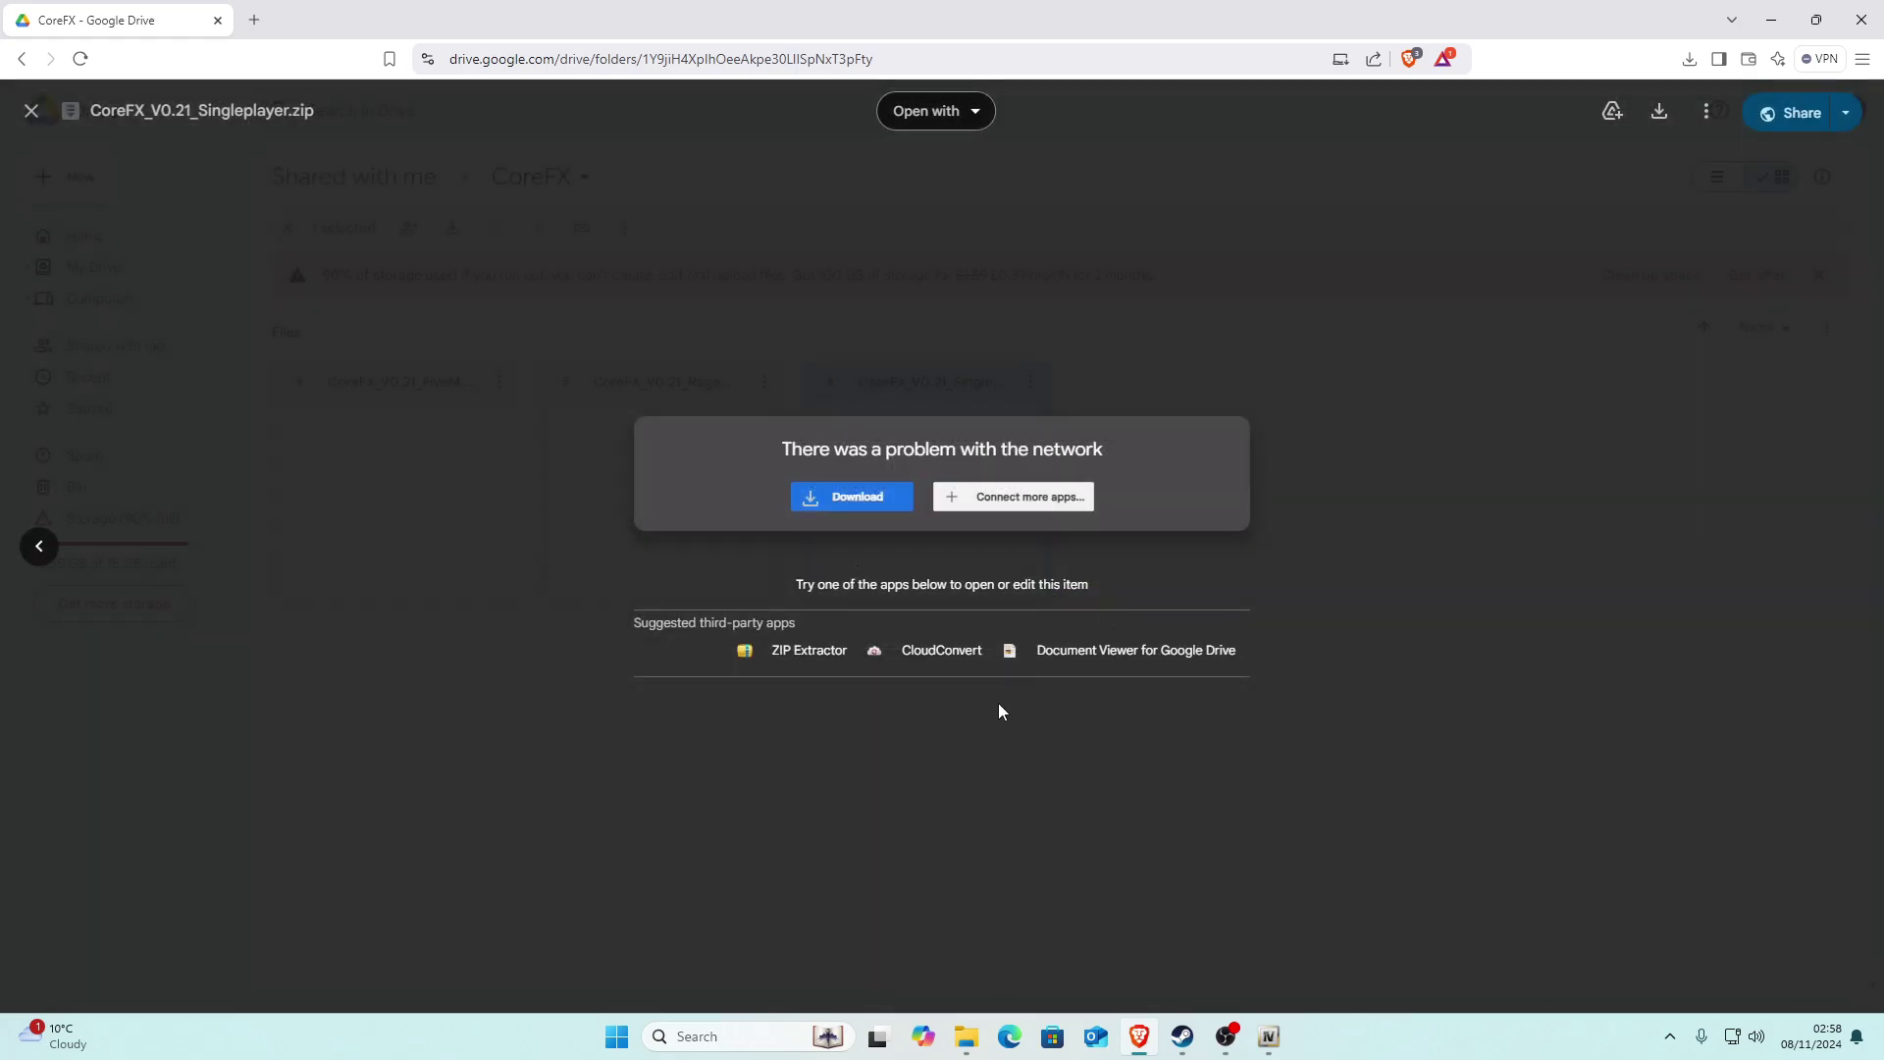
click(770, 492)
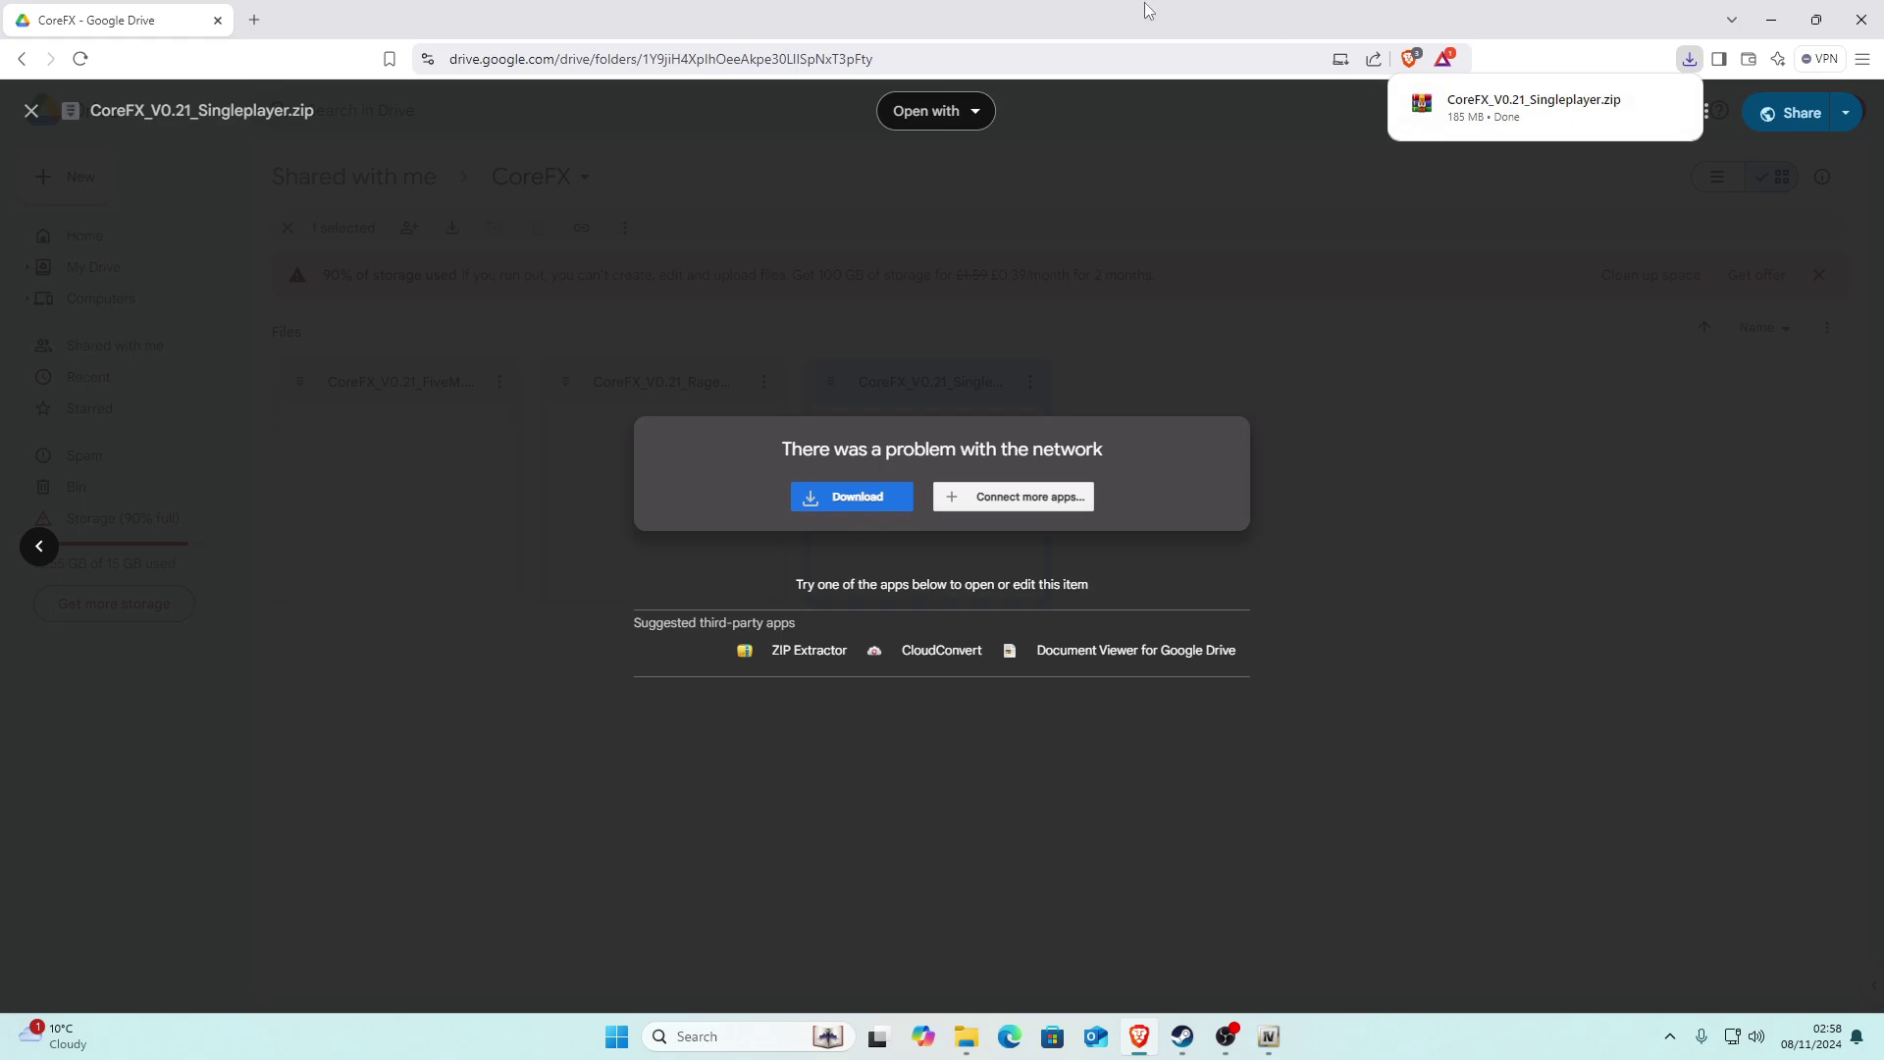
Place the downloaded CoreFX_V0.21_Singleplayer.zip in the TUTORIAL folder in File Explorer and close the browser
drag(923, 12, 1357, 137)
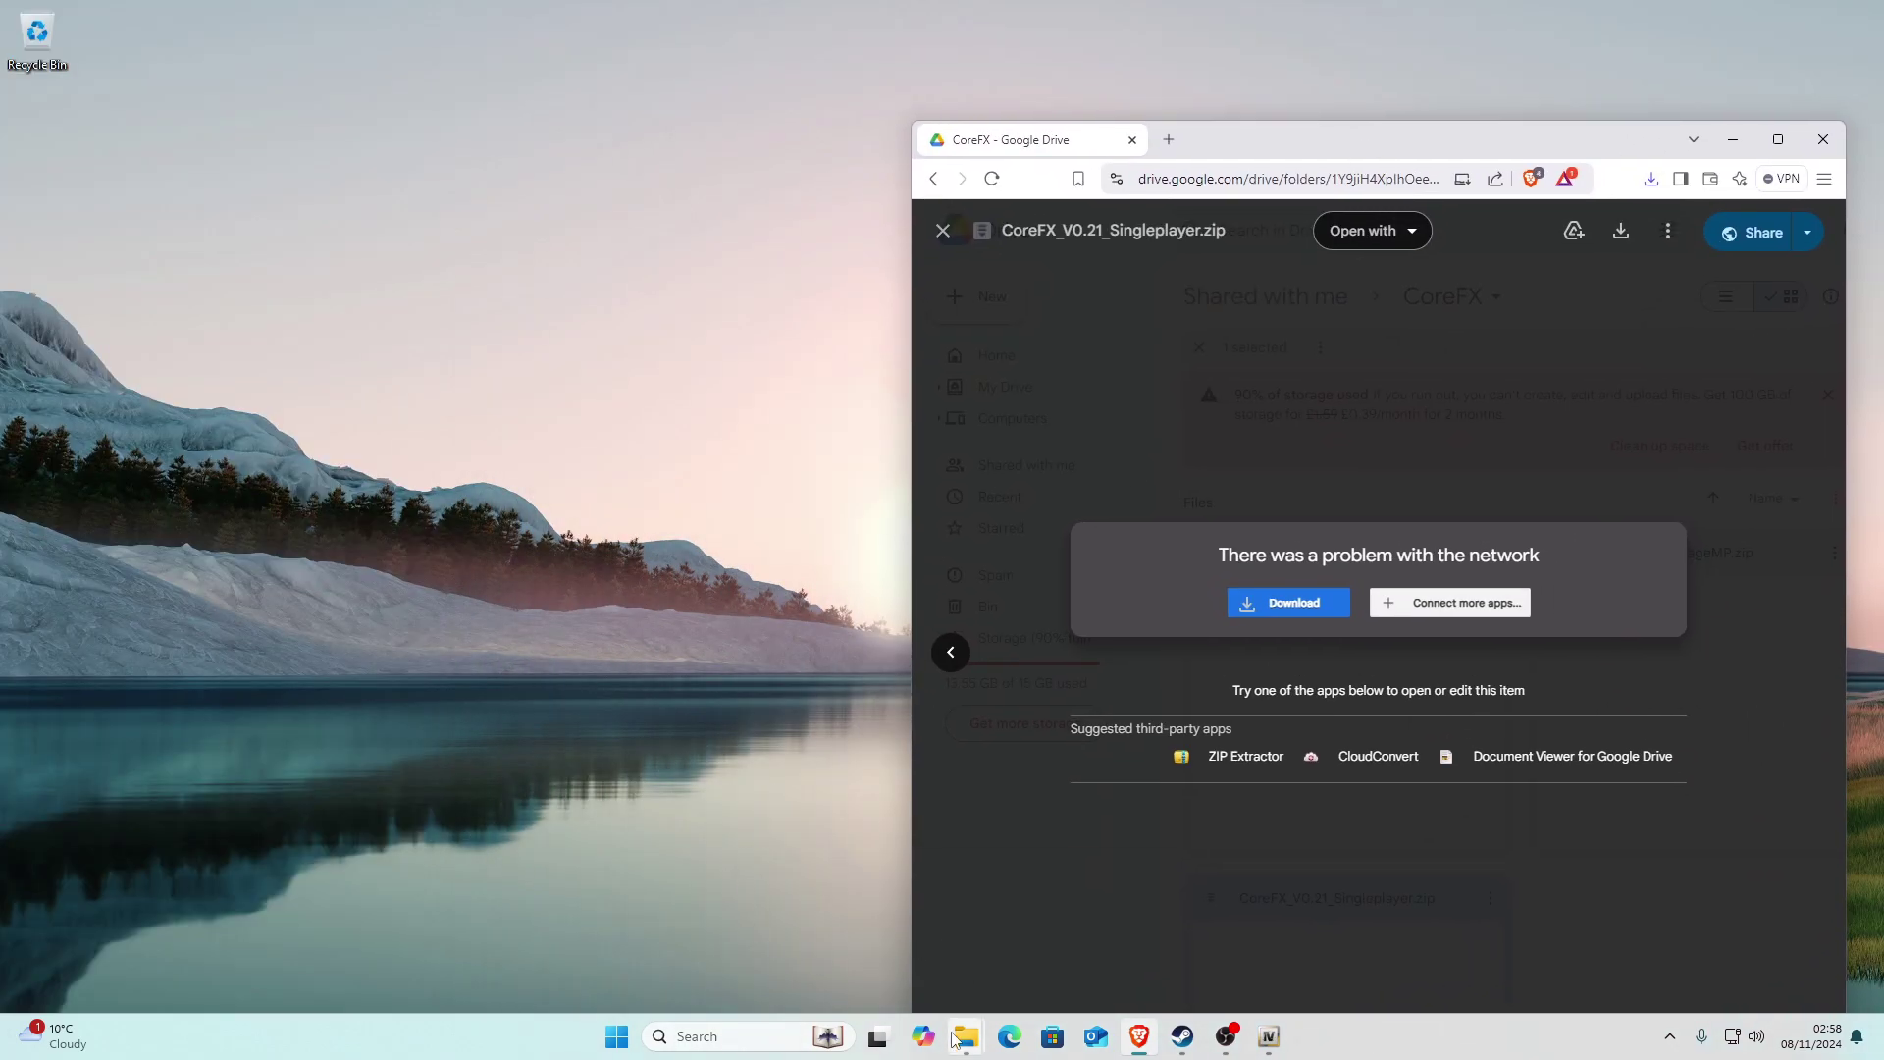
mouse_move(967, 1036)
click(1040, 912)
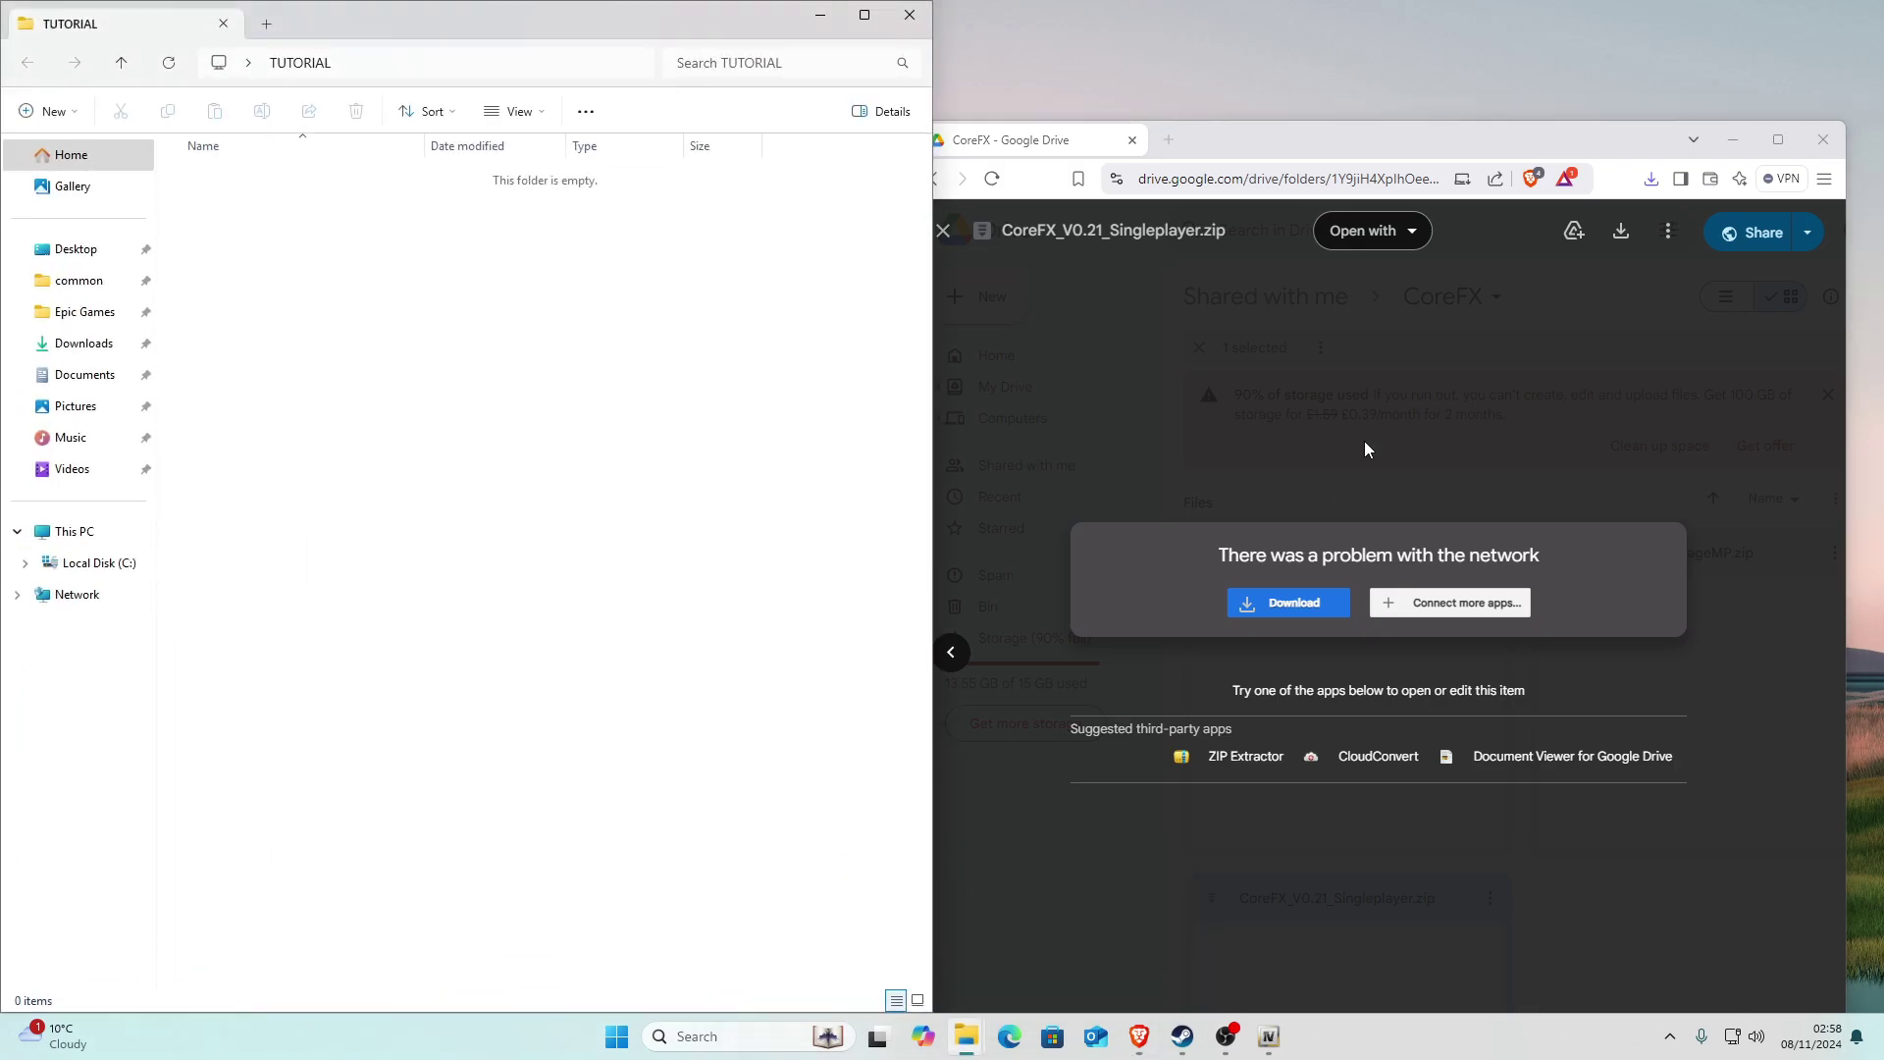
click(1652, 178)
drag(1495, 263, 297, 340)
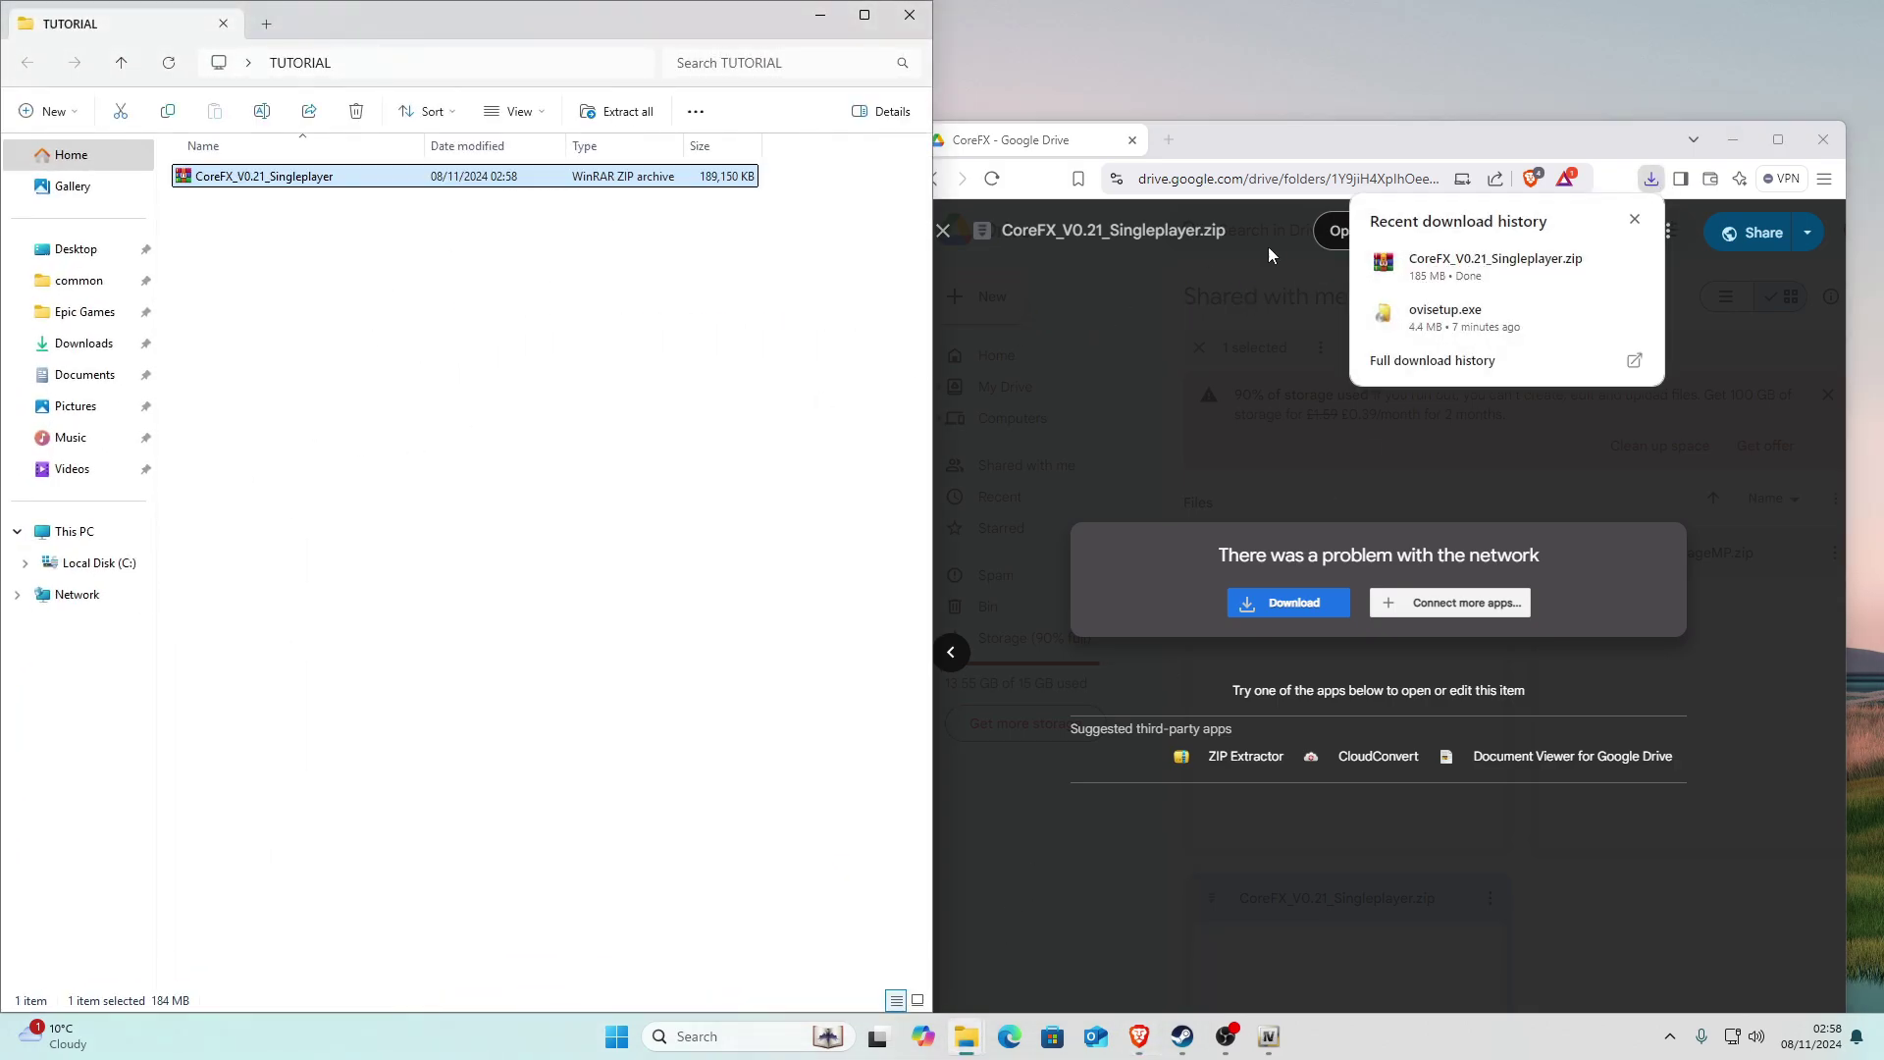
click(1133, 144)
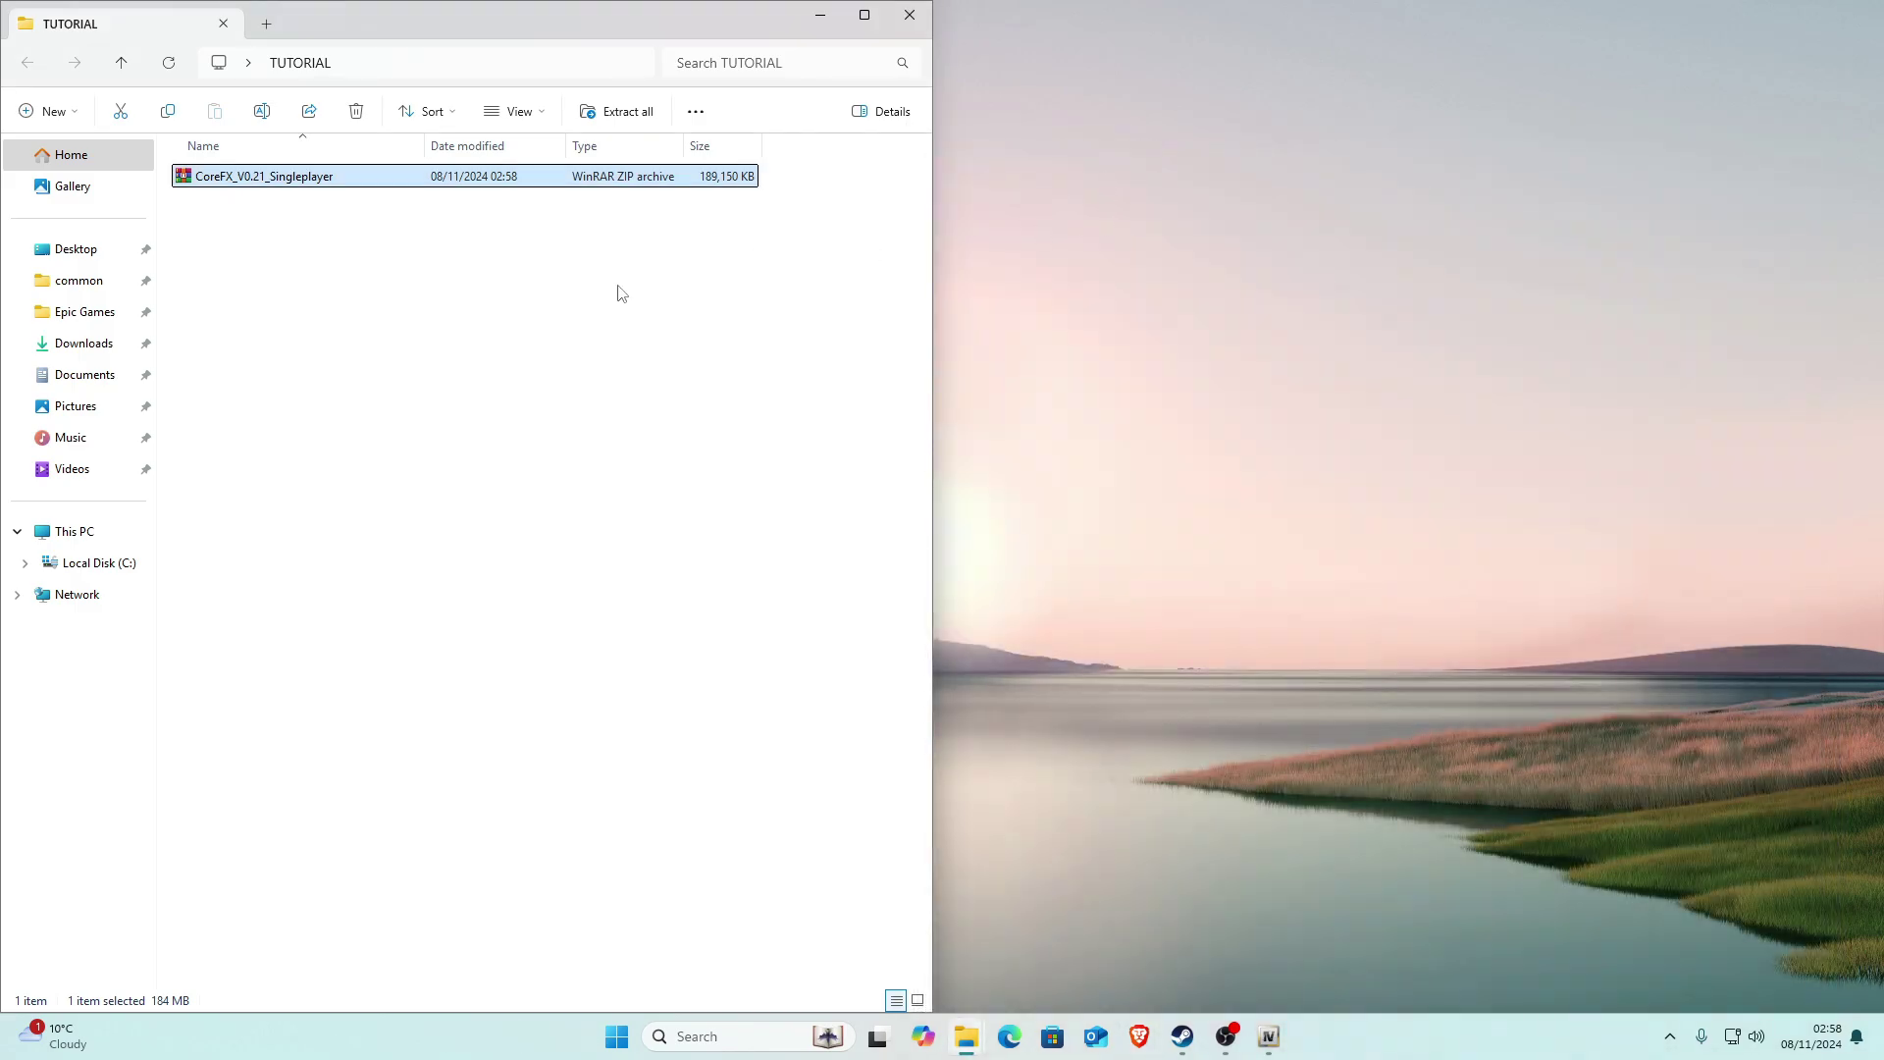
Extract the CoreFX_V0.21_Singleplayer archive with WinRAR into a folder of the same name, and delete the archive
click(622, 292)
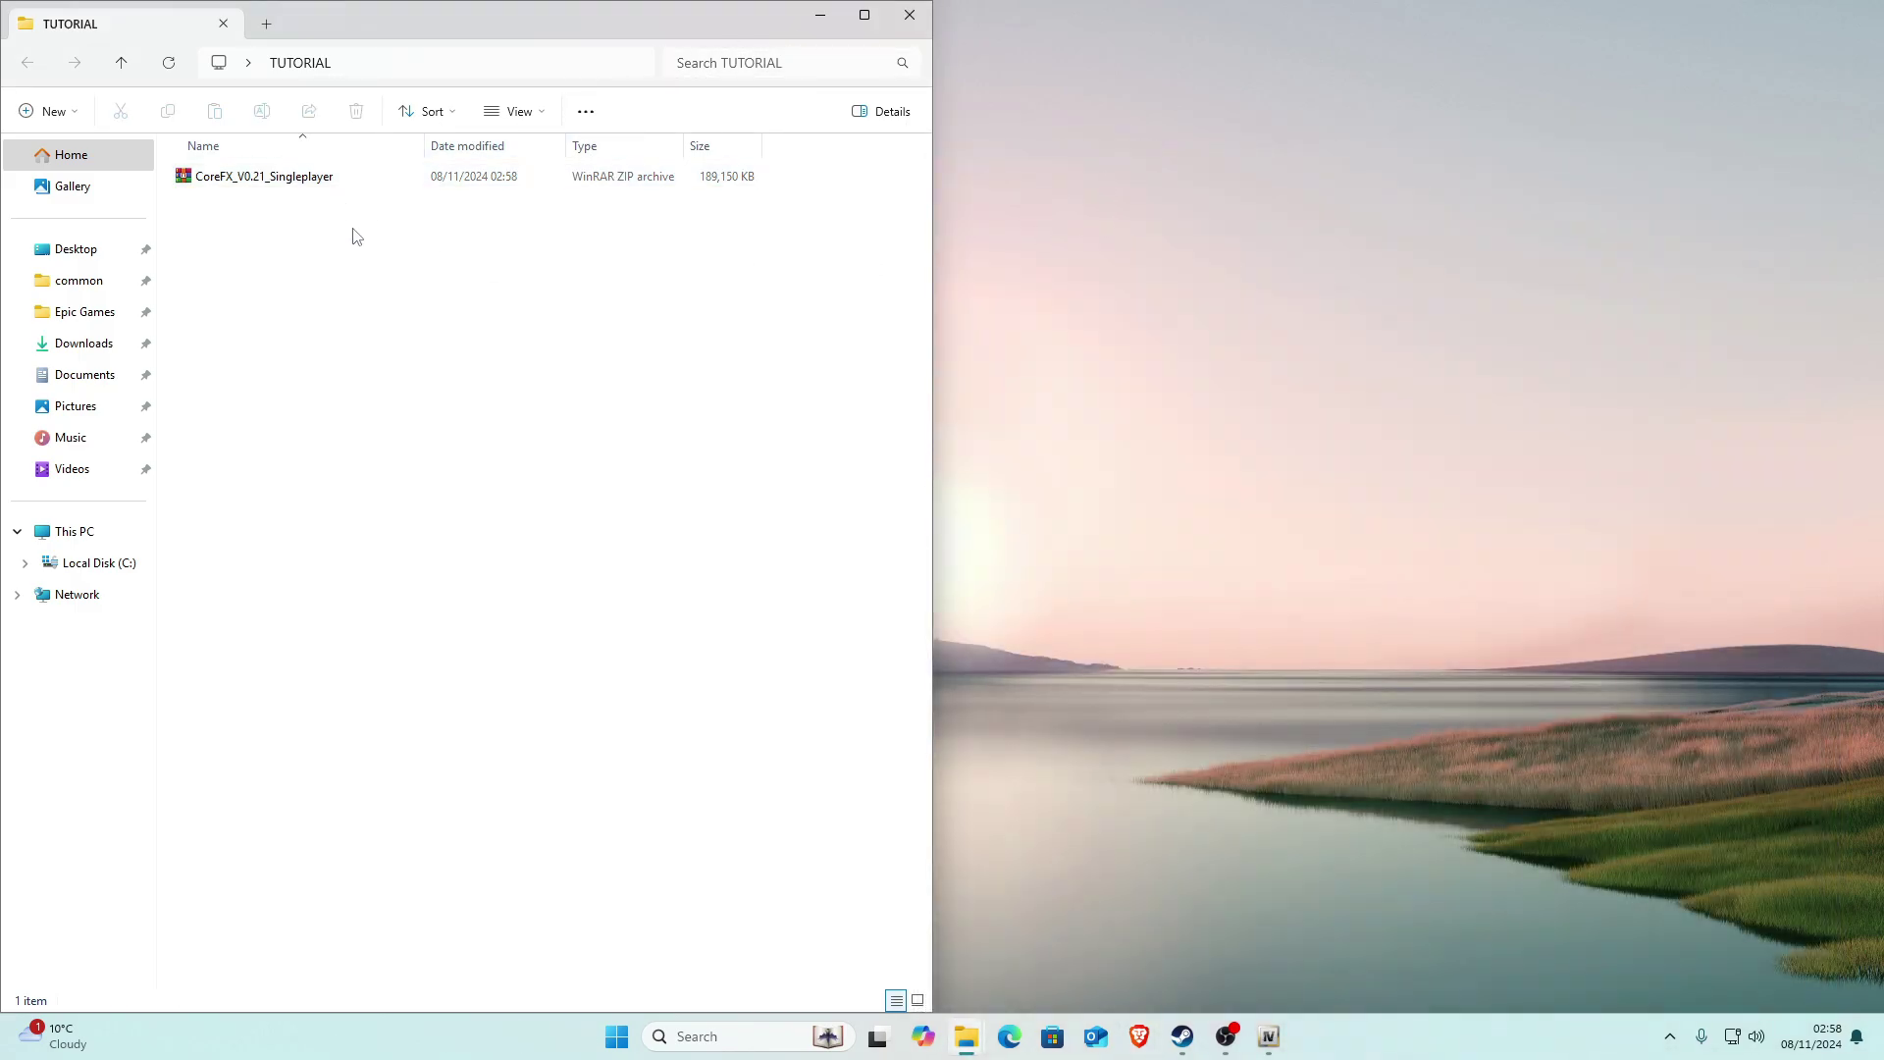
click(228, 186)
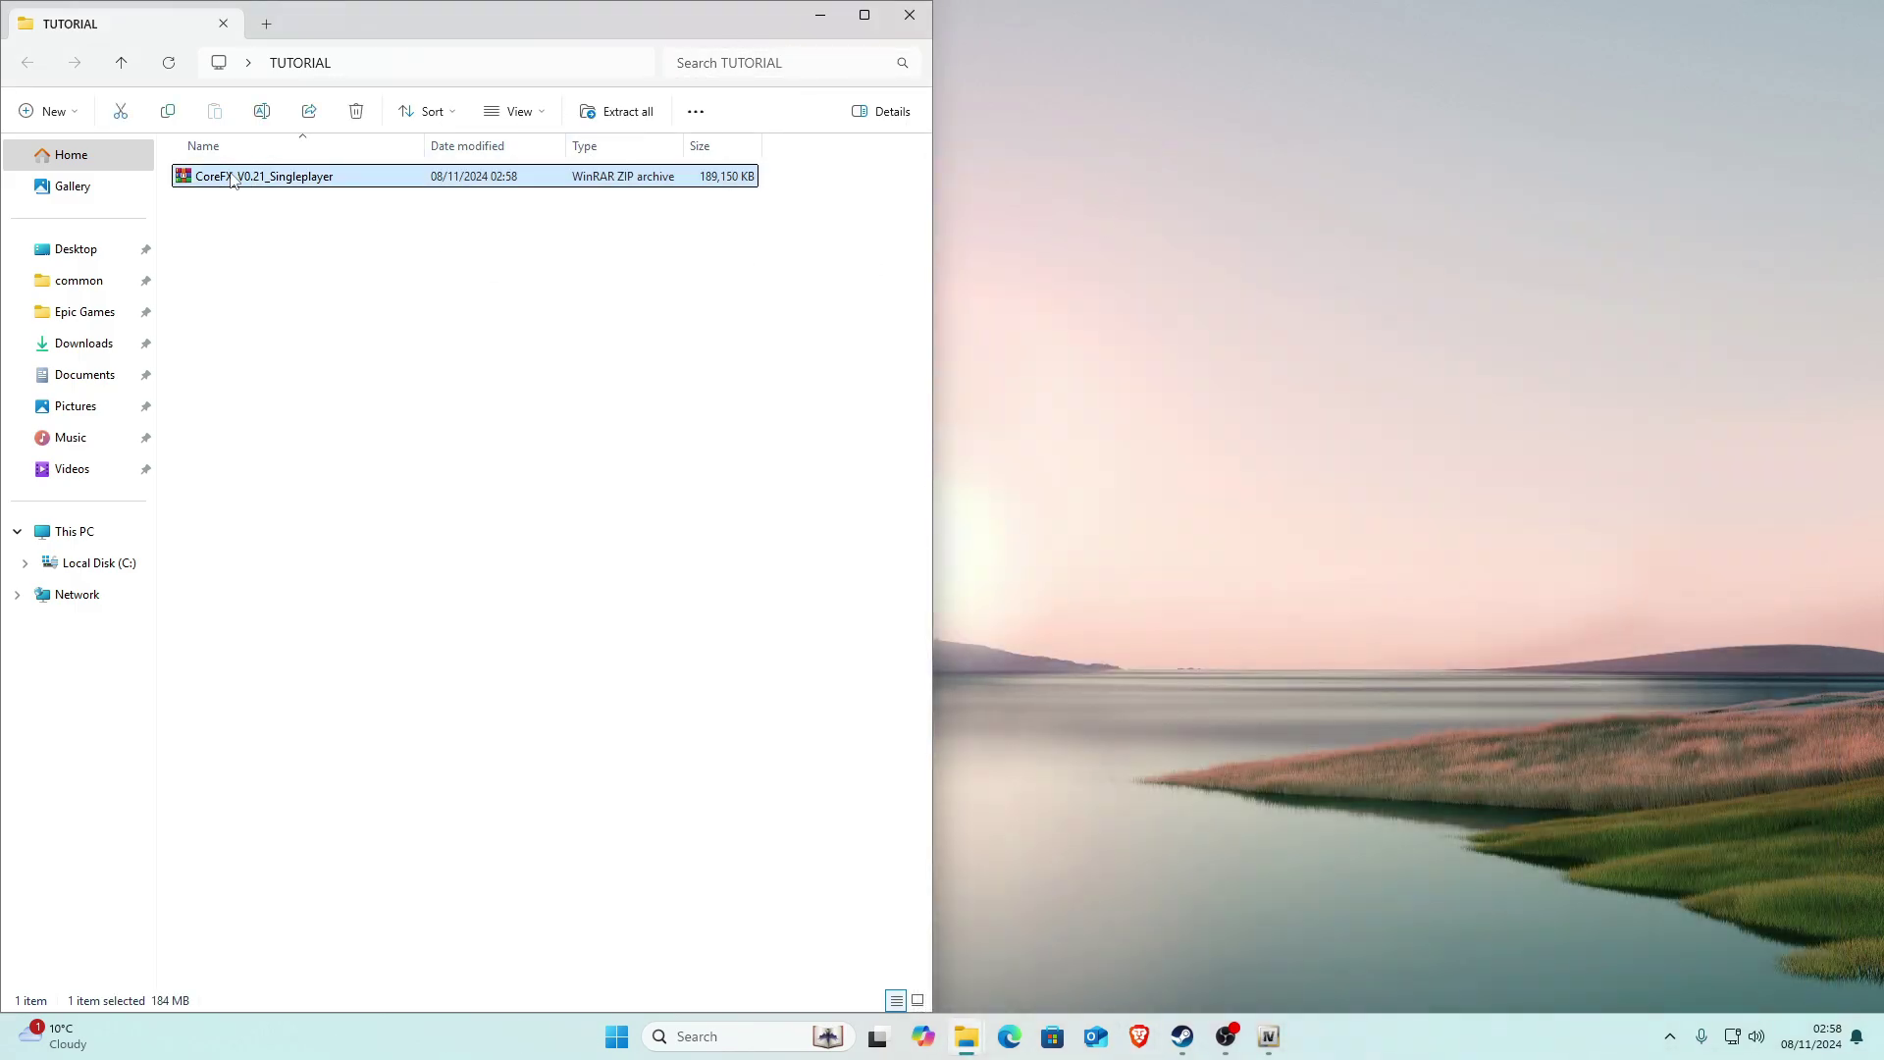
right_click(225, 185)
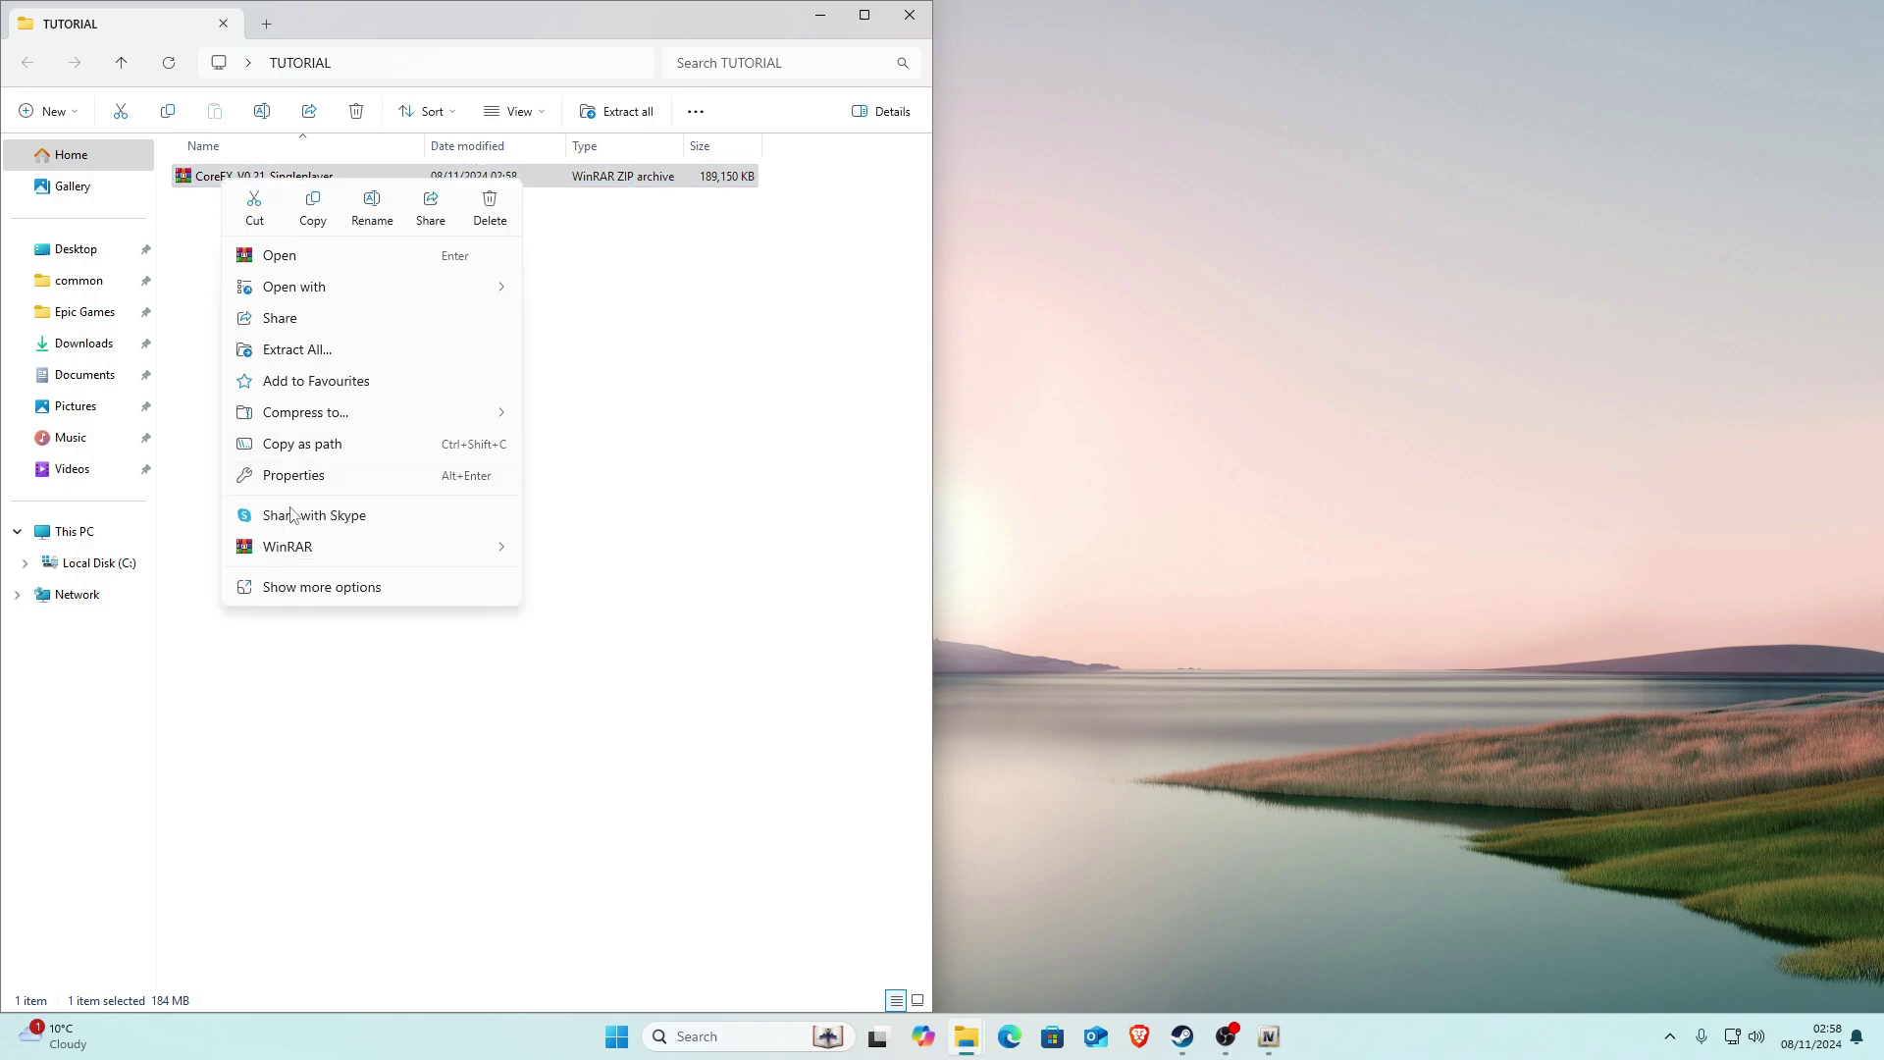
mouse_move(324, 553)
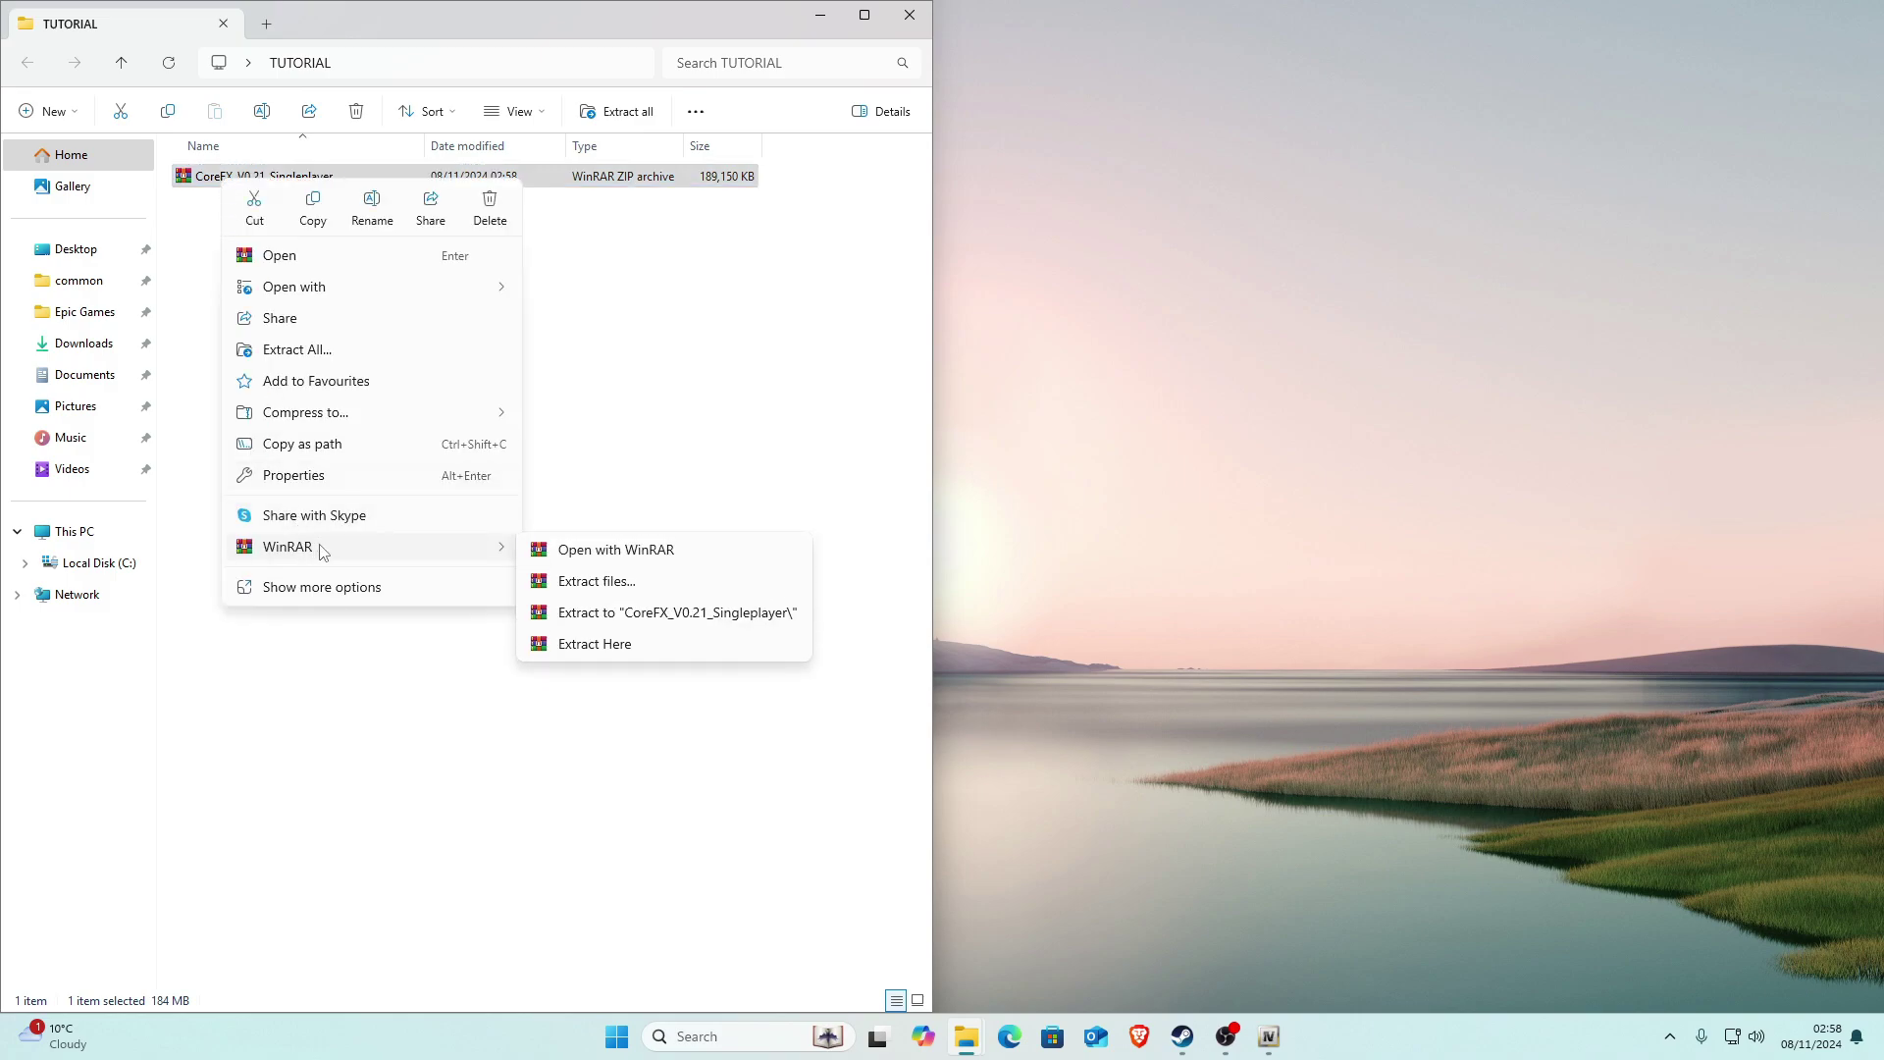
click(602, 616)
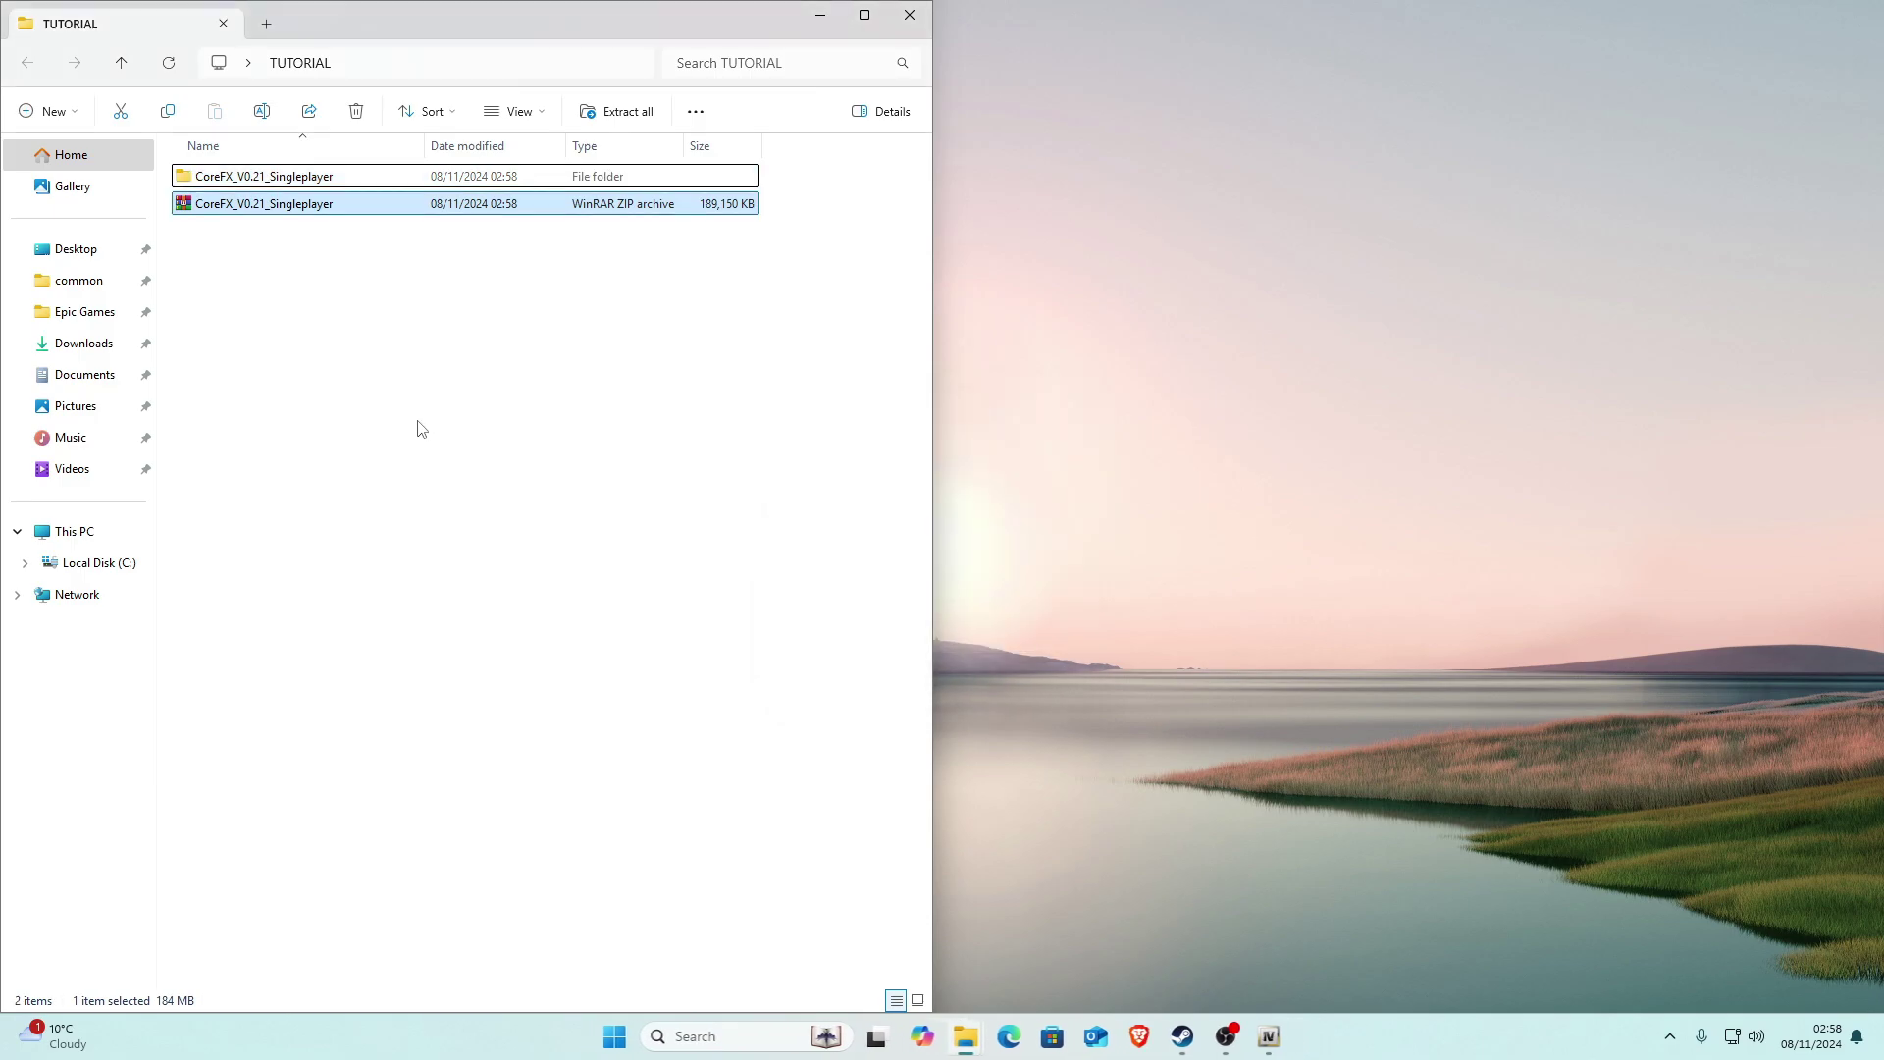
right_click(250, 204)
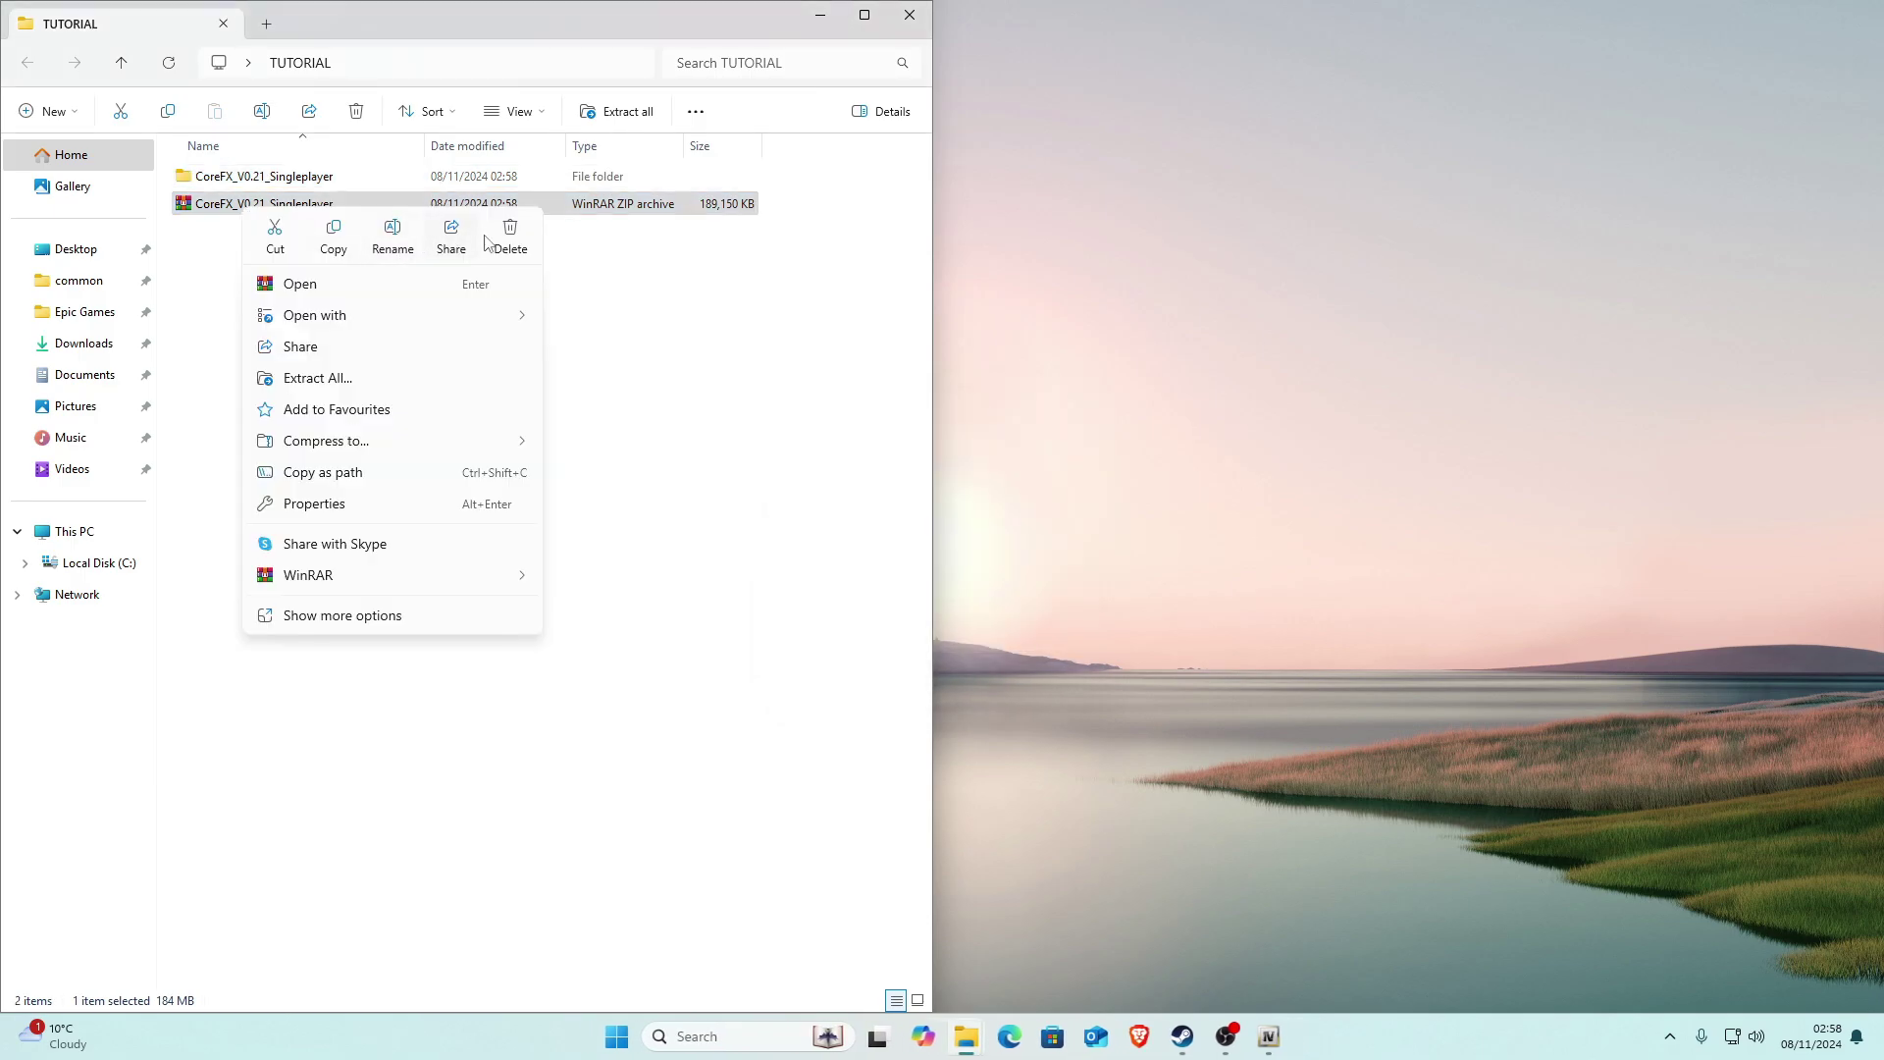
click(505, 224)
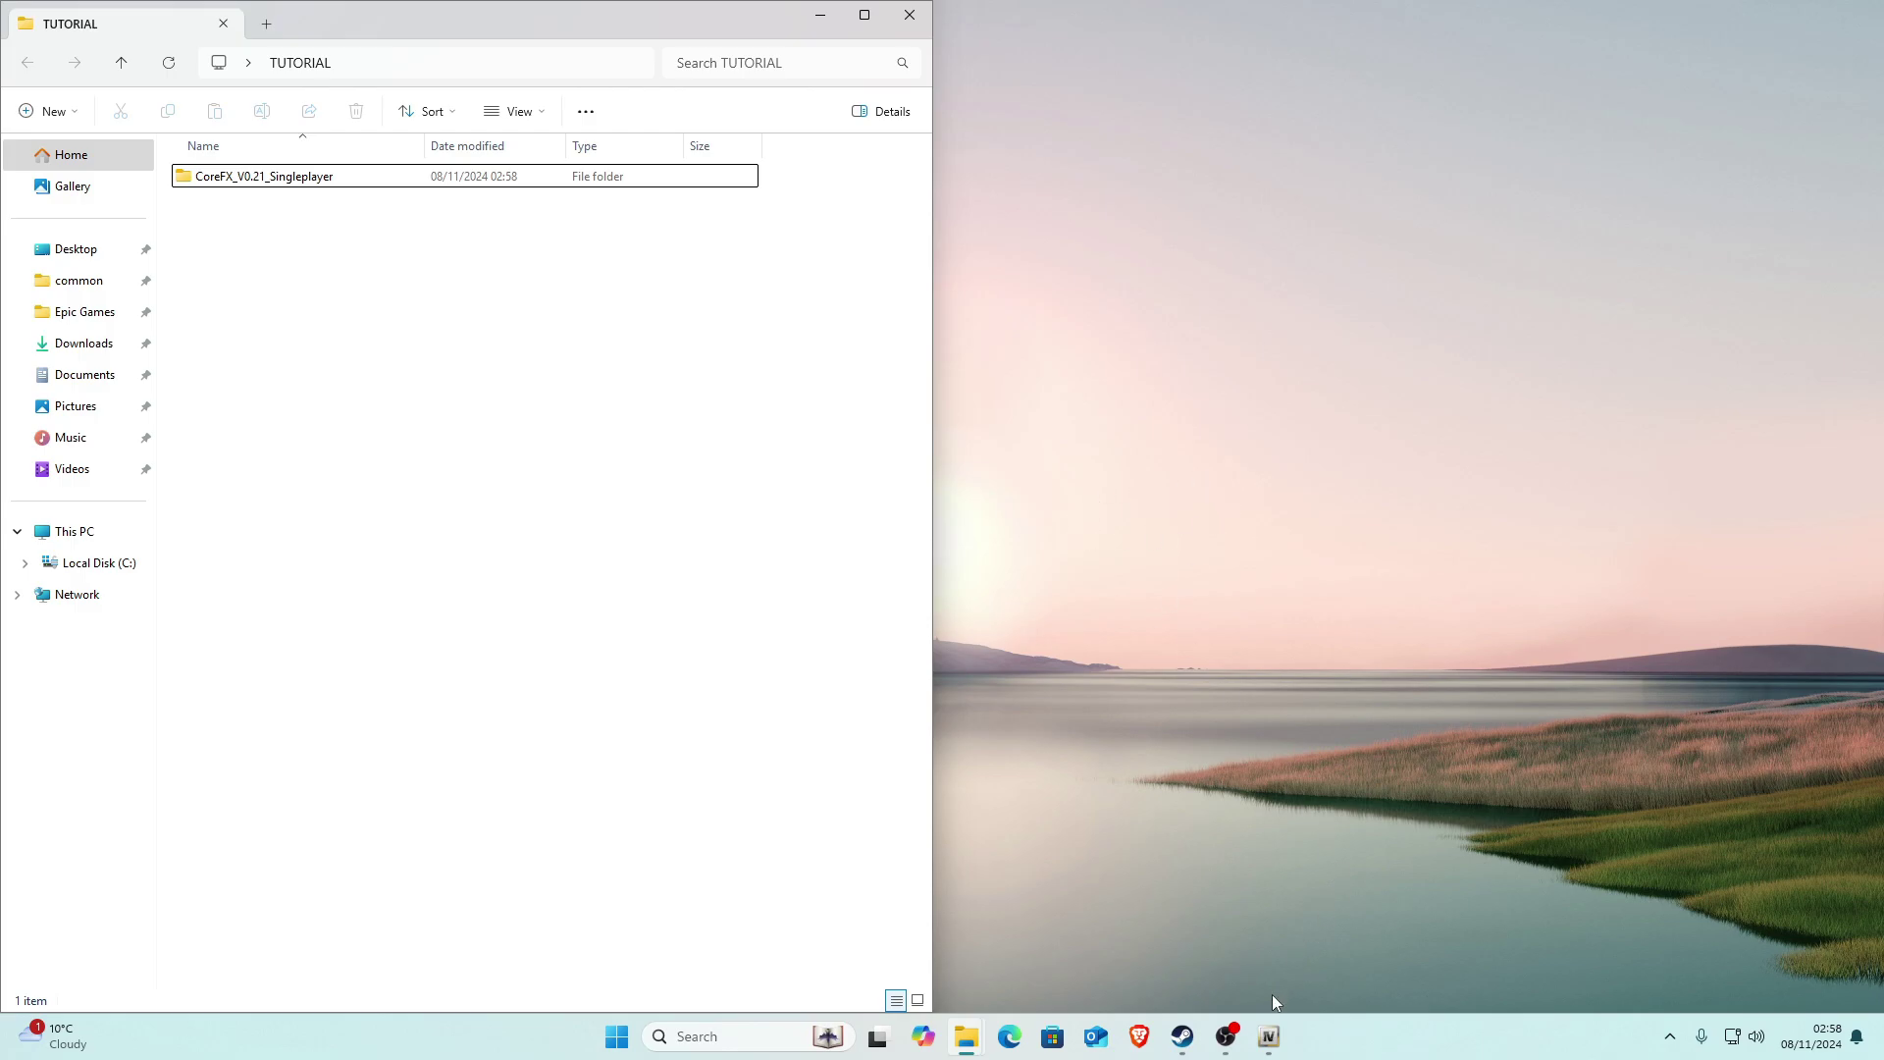
Bring up OpenIV beside File Explorer, and select CoreFXInstall in the CoreFX subfolder of the extracted CoreFX_Singleplayer folder
click(1268, 1036)
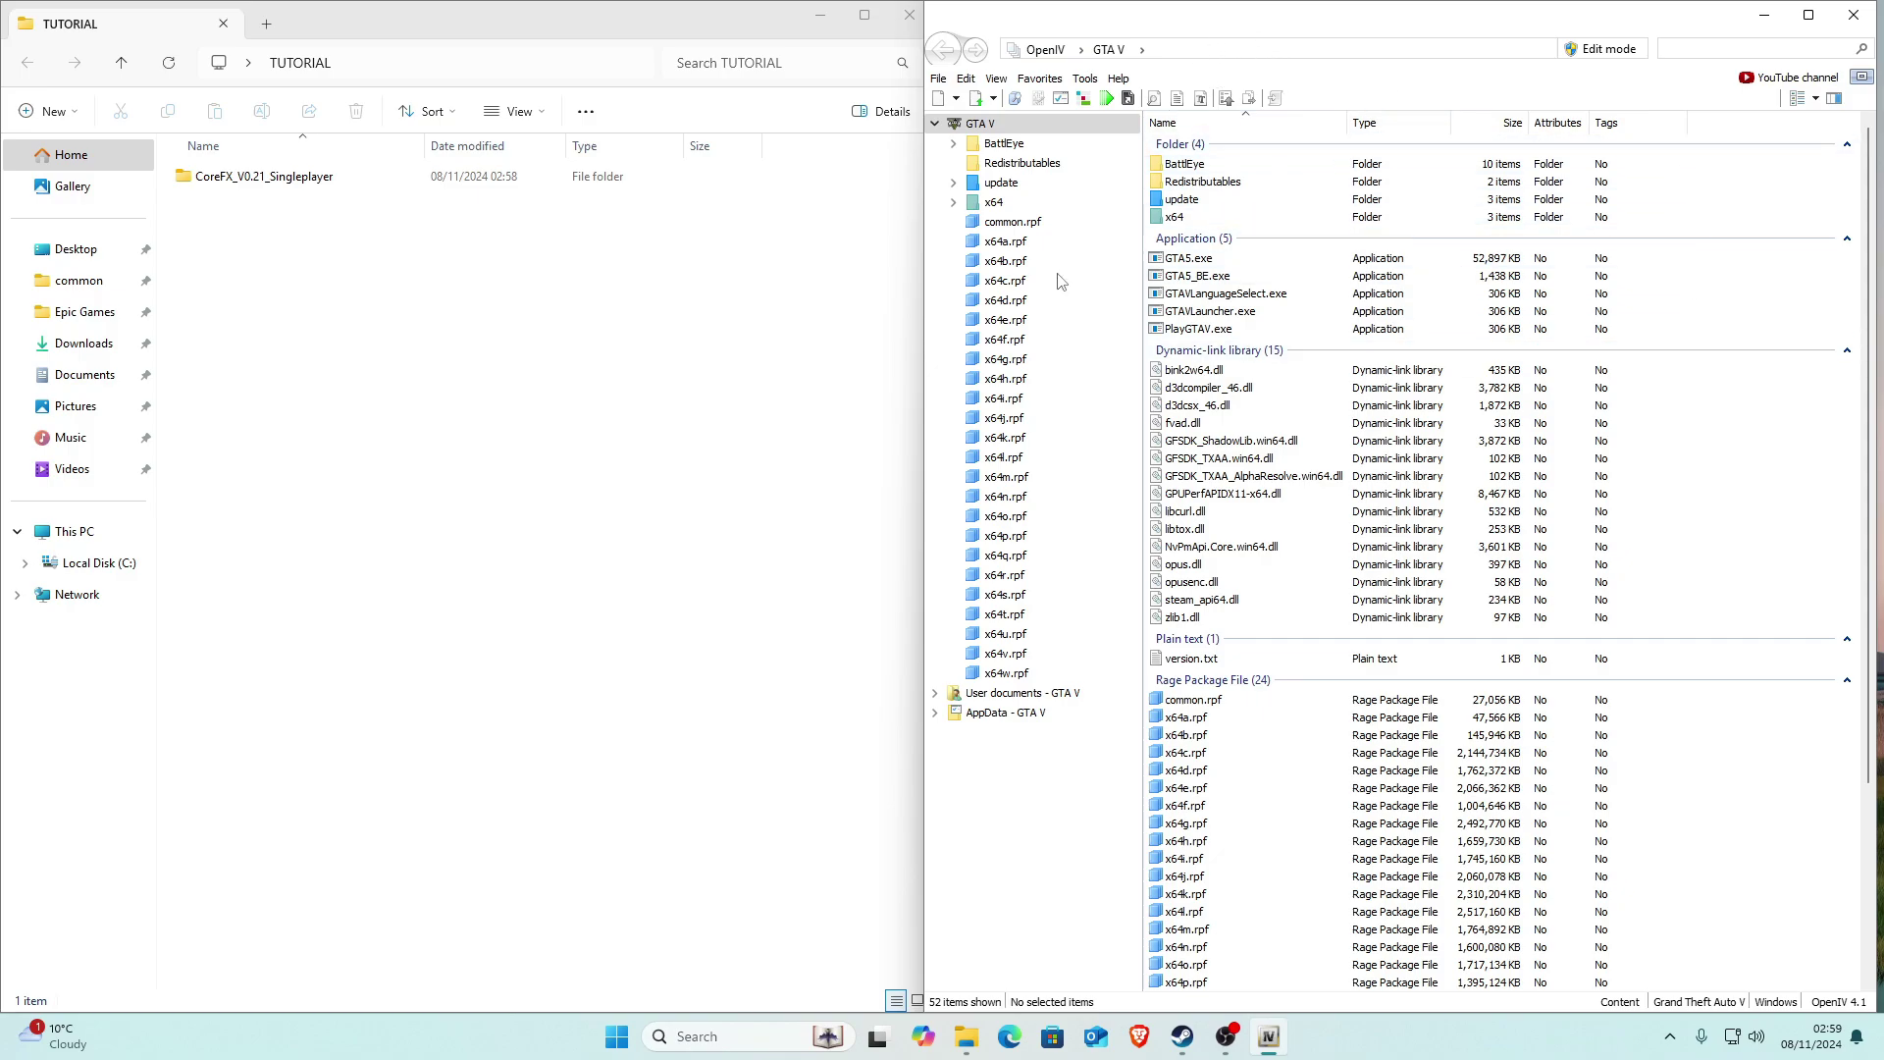
click(496, 365)
click(216, 185)
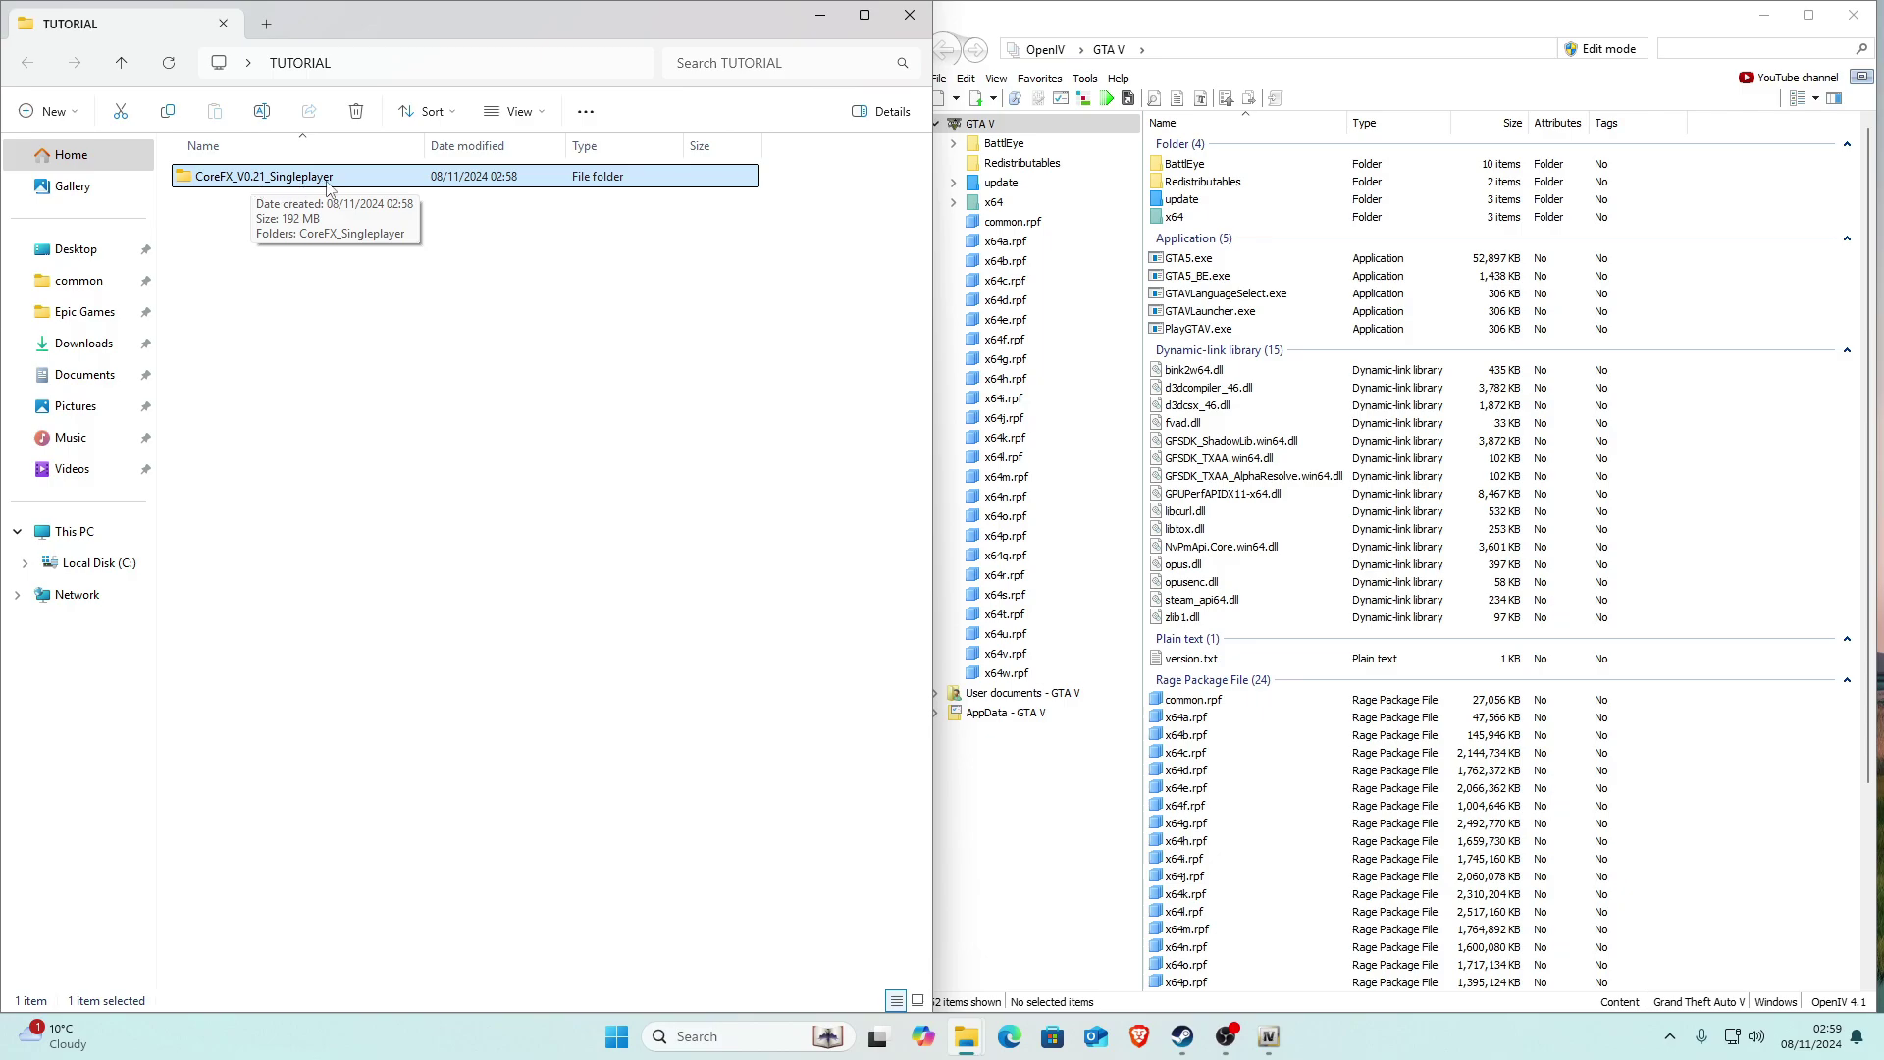
double_click(225, 180)
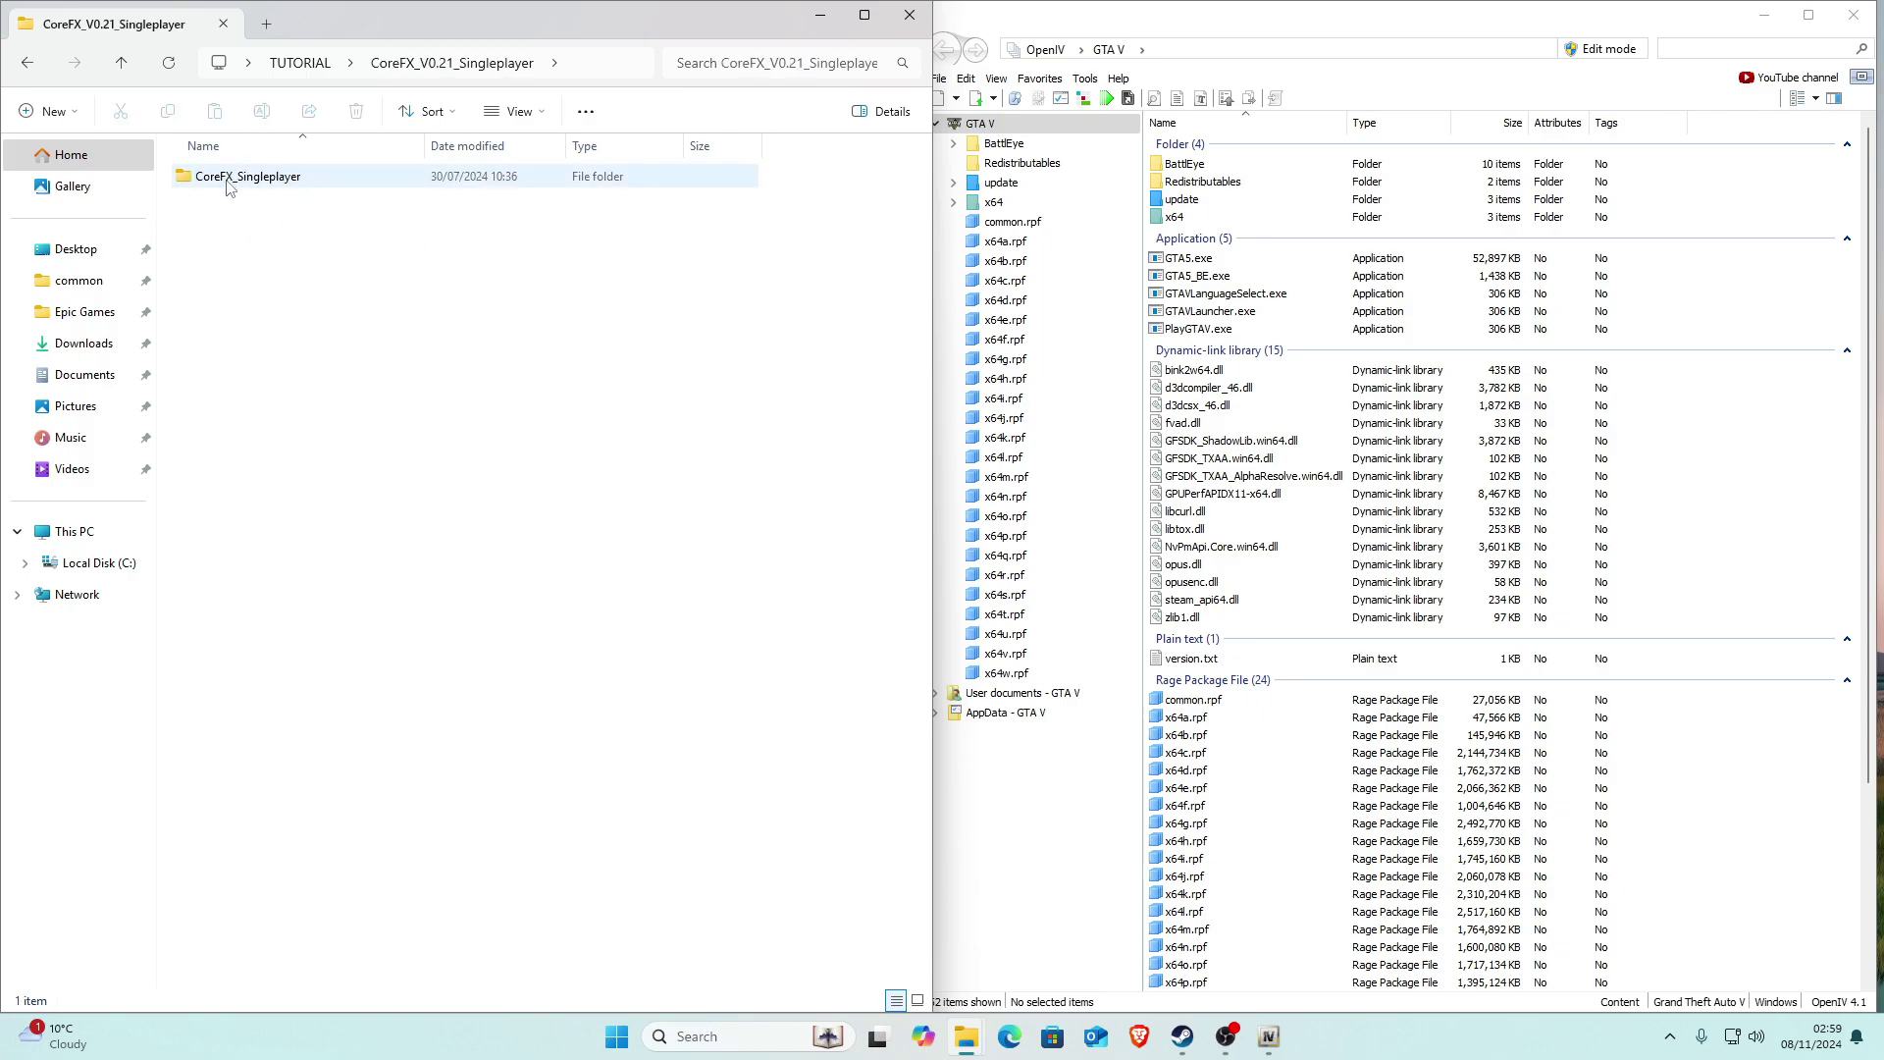
click(233, 187)
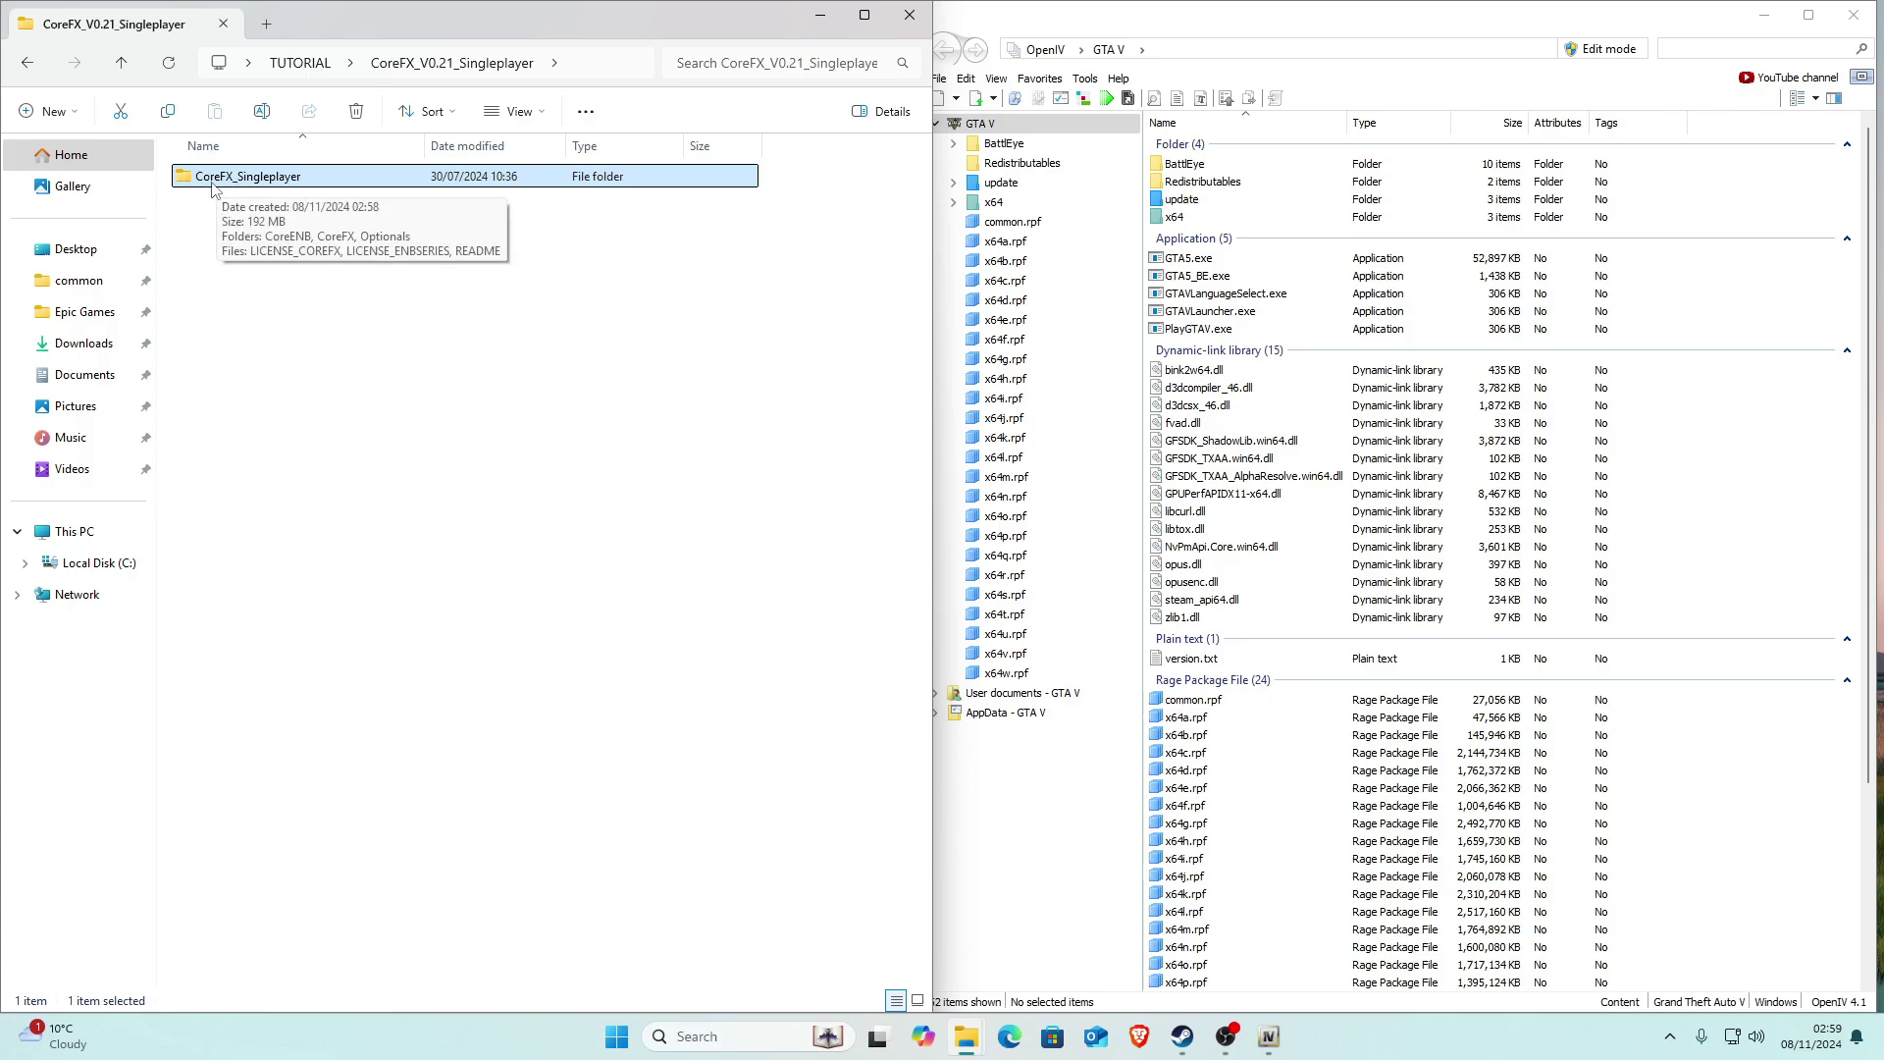
double_click(297, 183)
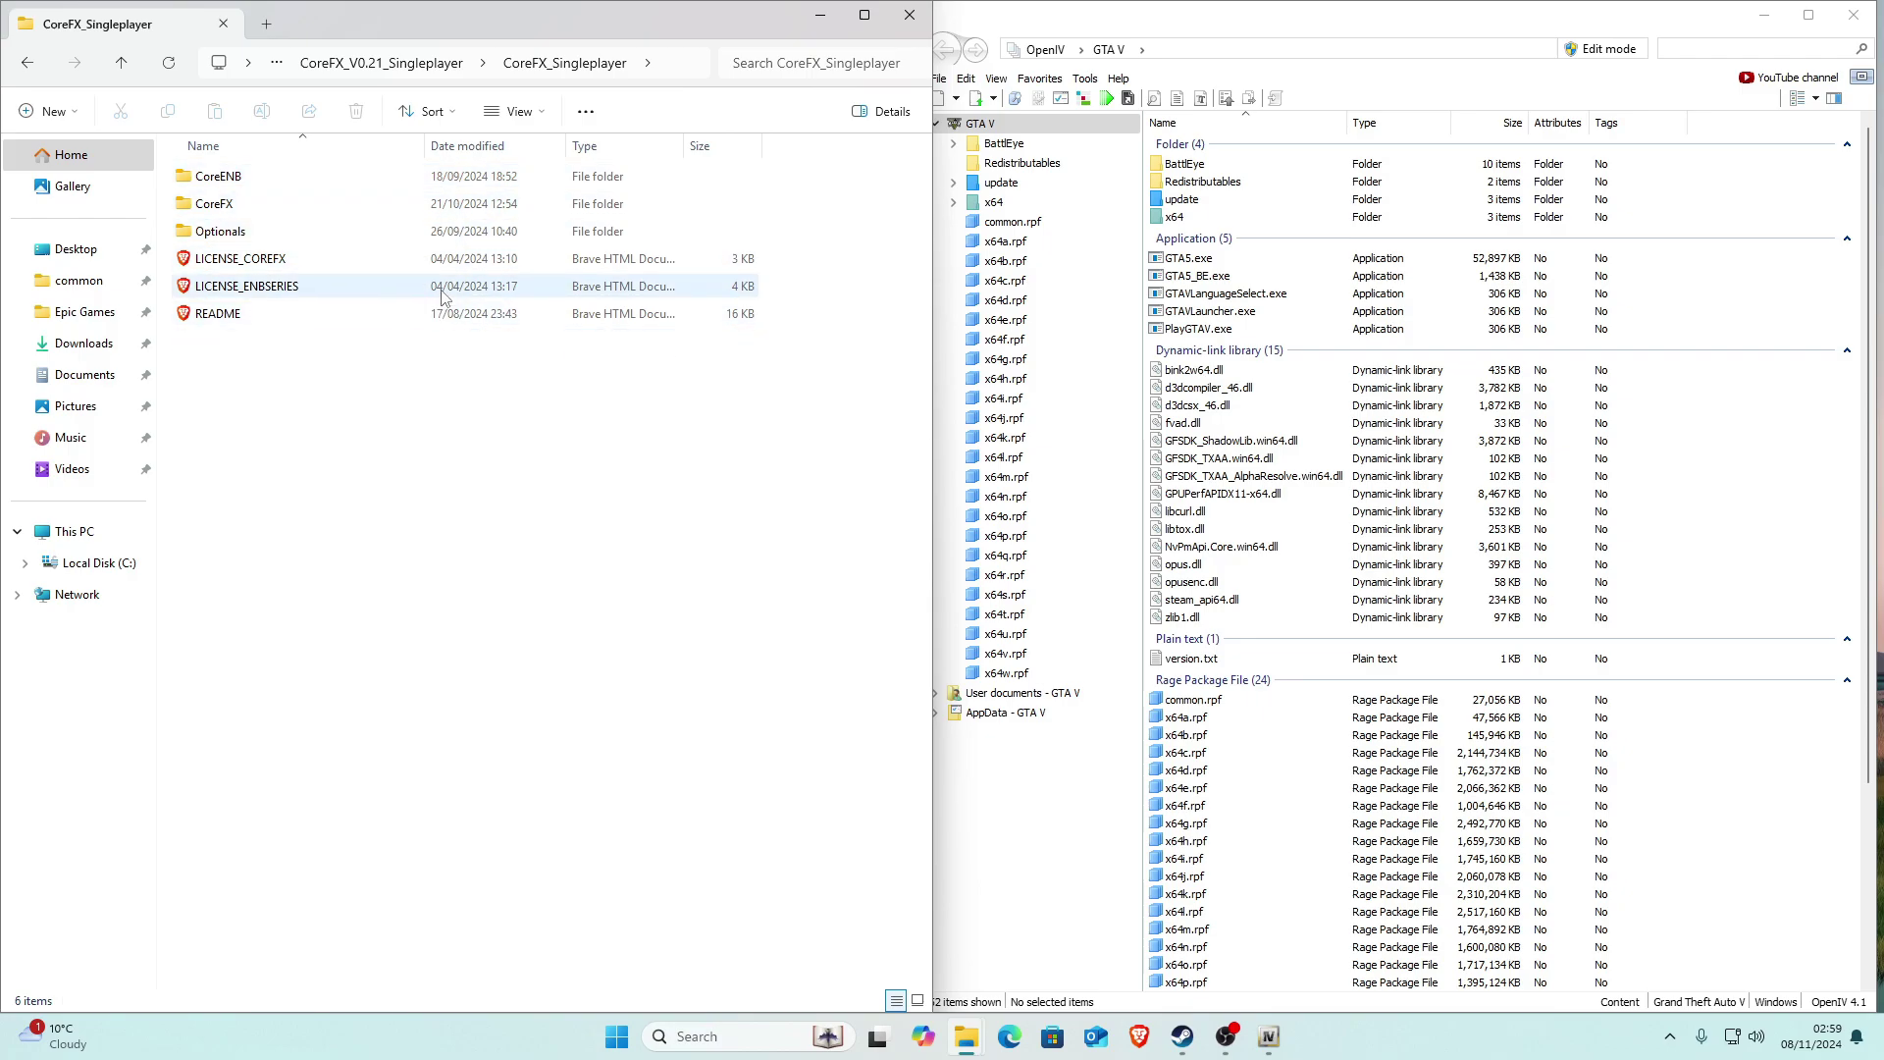
double_click(245, 203)
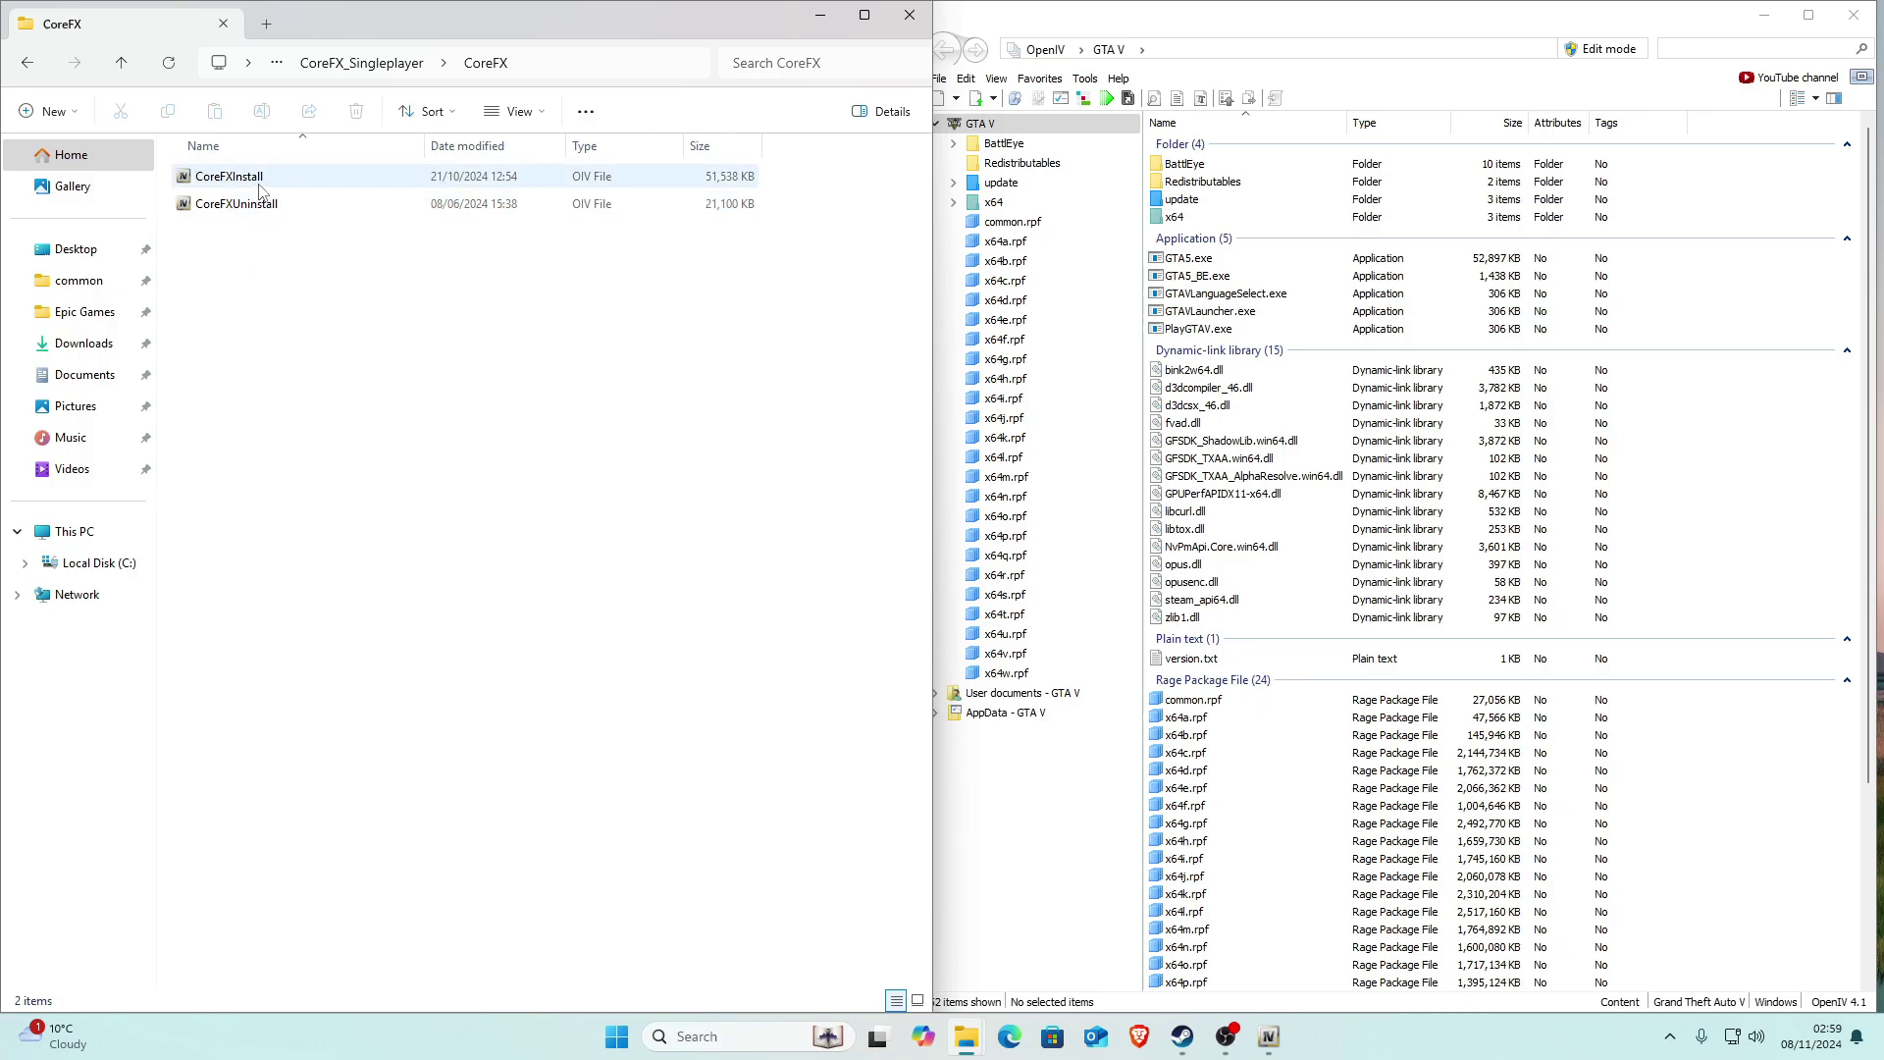
click(214, 182)
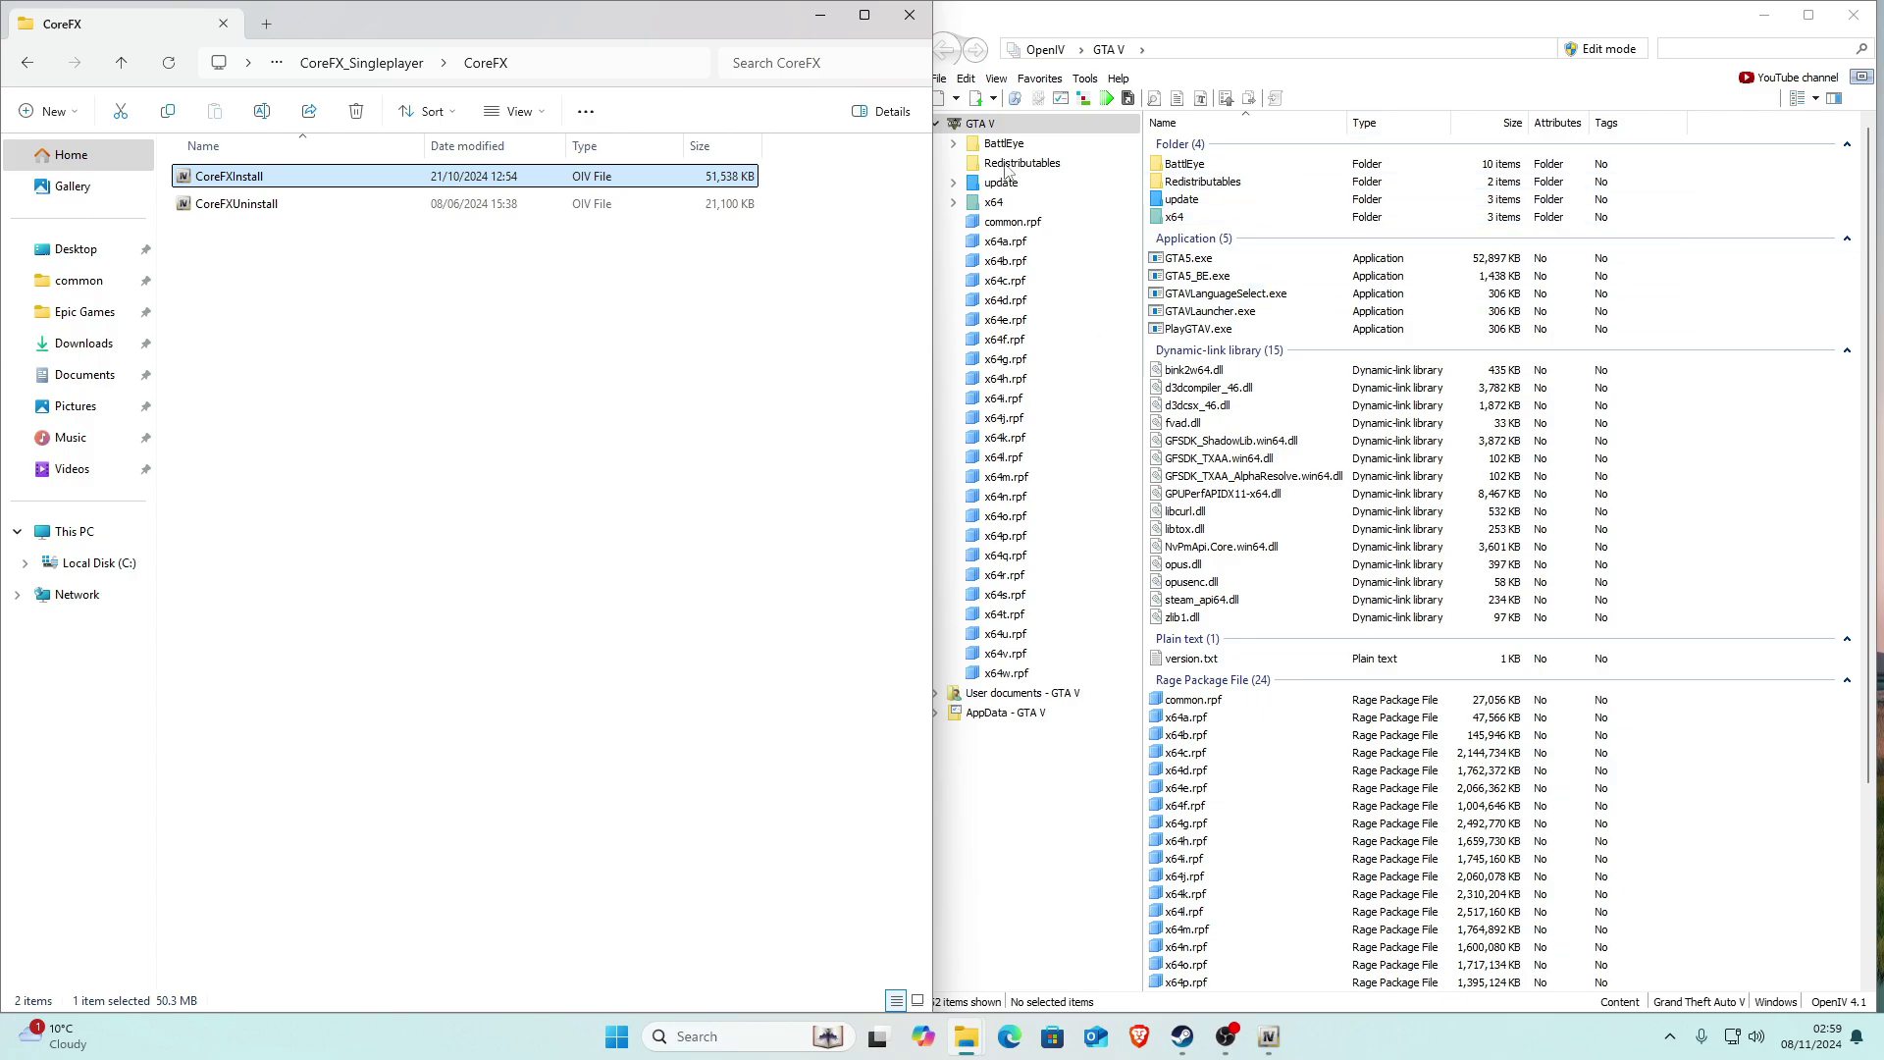
Switch to OpenIV and enable edit mode for the GTA V files, accepting the confirmation
click(1207, 40)
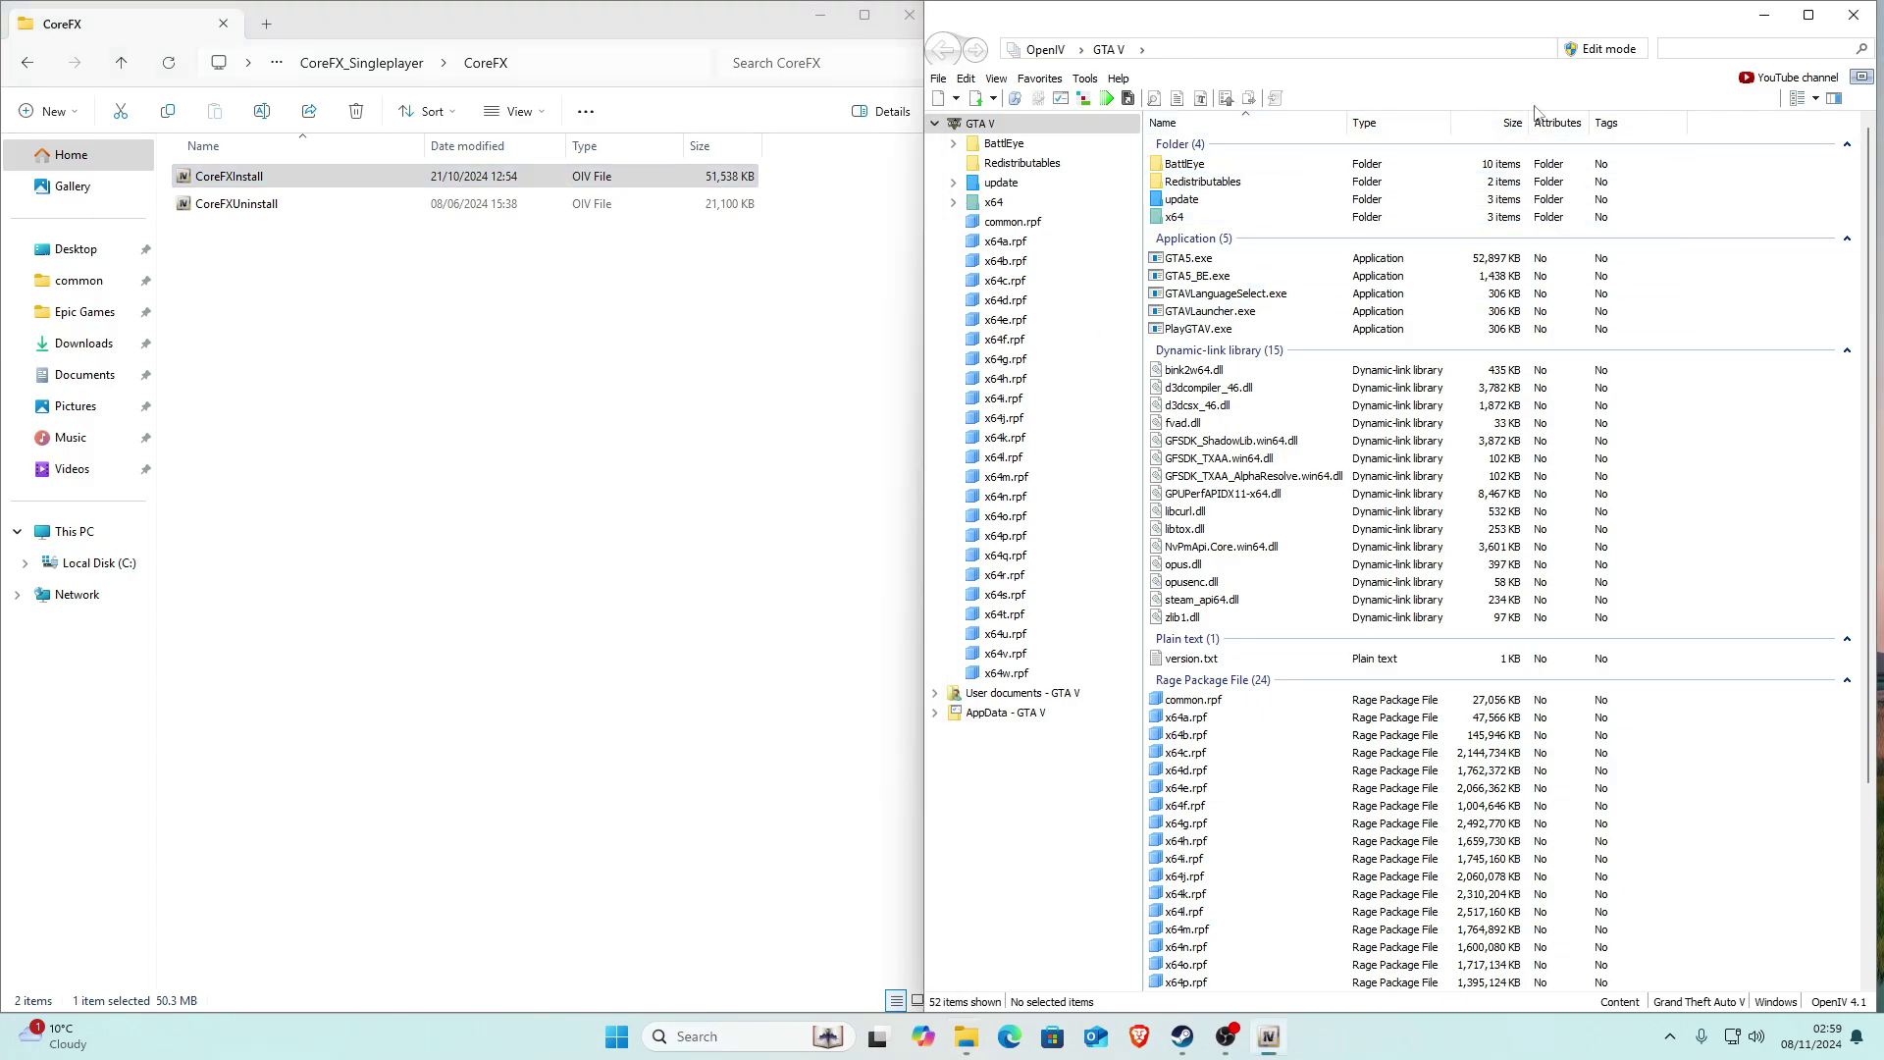
click(1602, 51)
click(1003, 583)
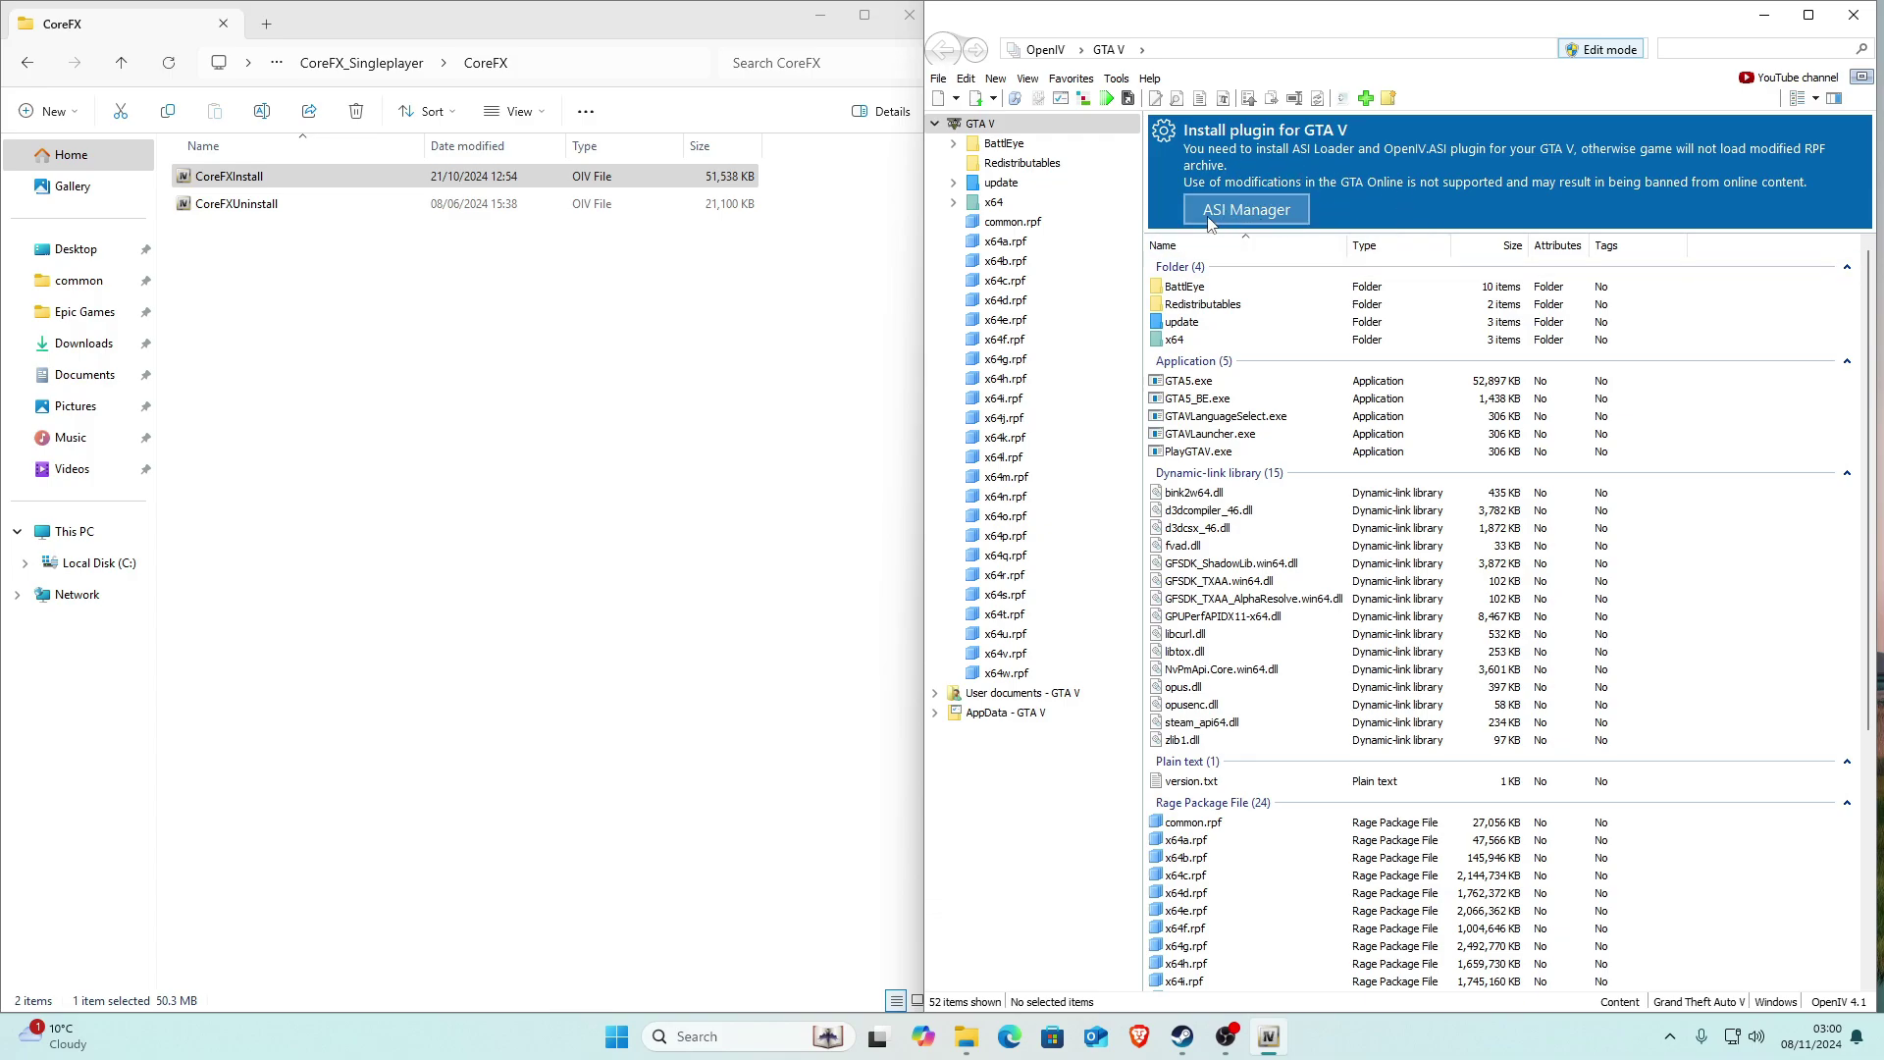
Install ASI Loader, OpenIV.ASI and openCamera for GTA V through the ASI Manager, creating the "mods" folder
click(1271, 218)
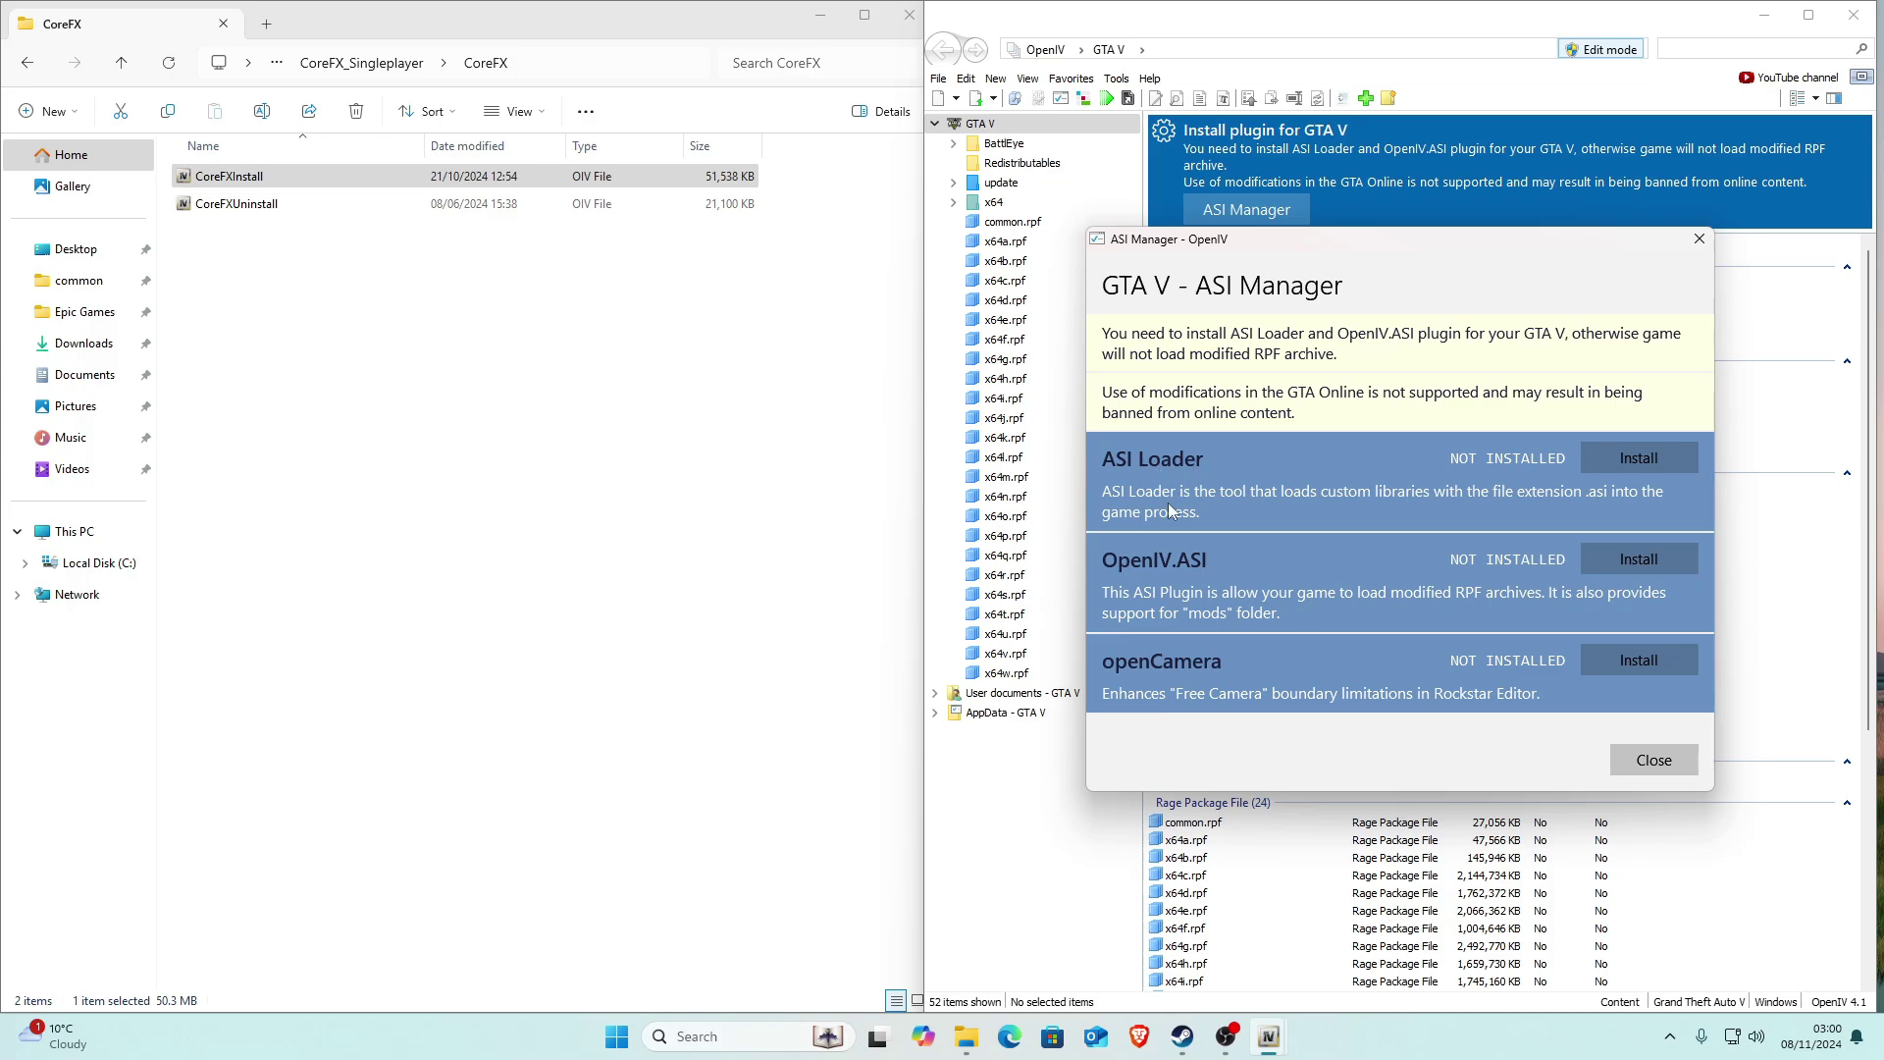
click(1651, 467)
click(1639, 564)
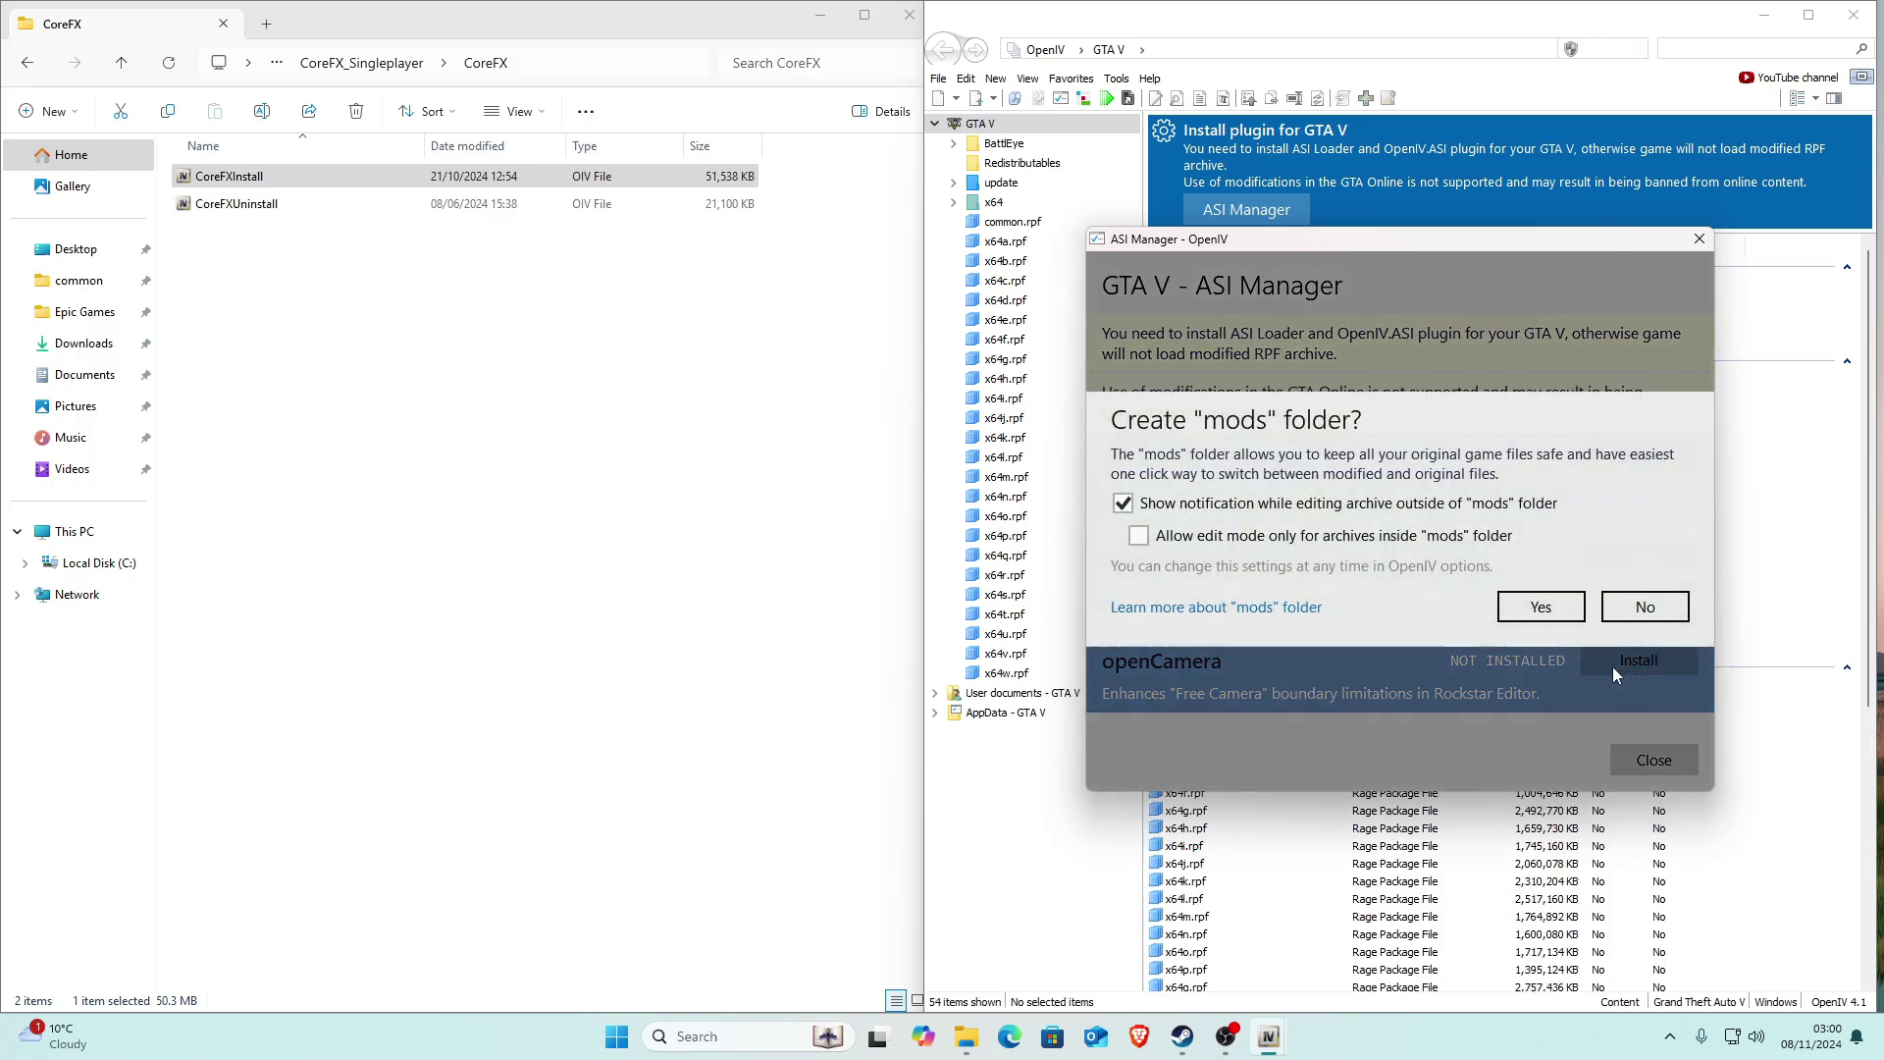
click(1538, 610)
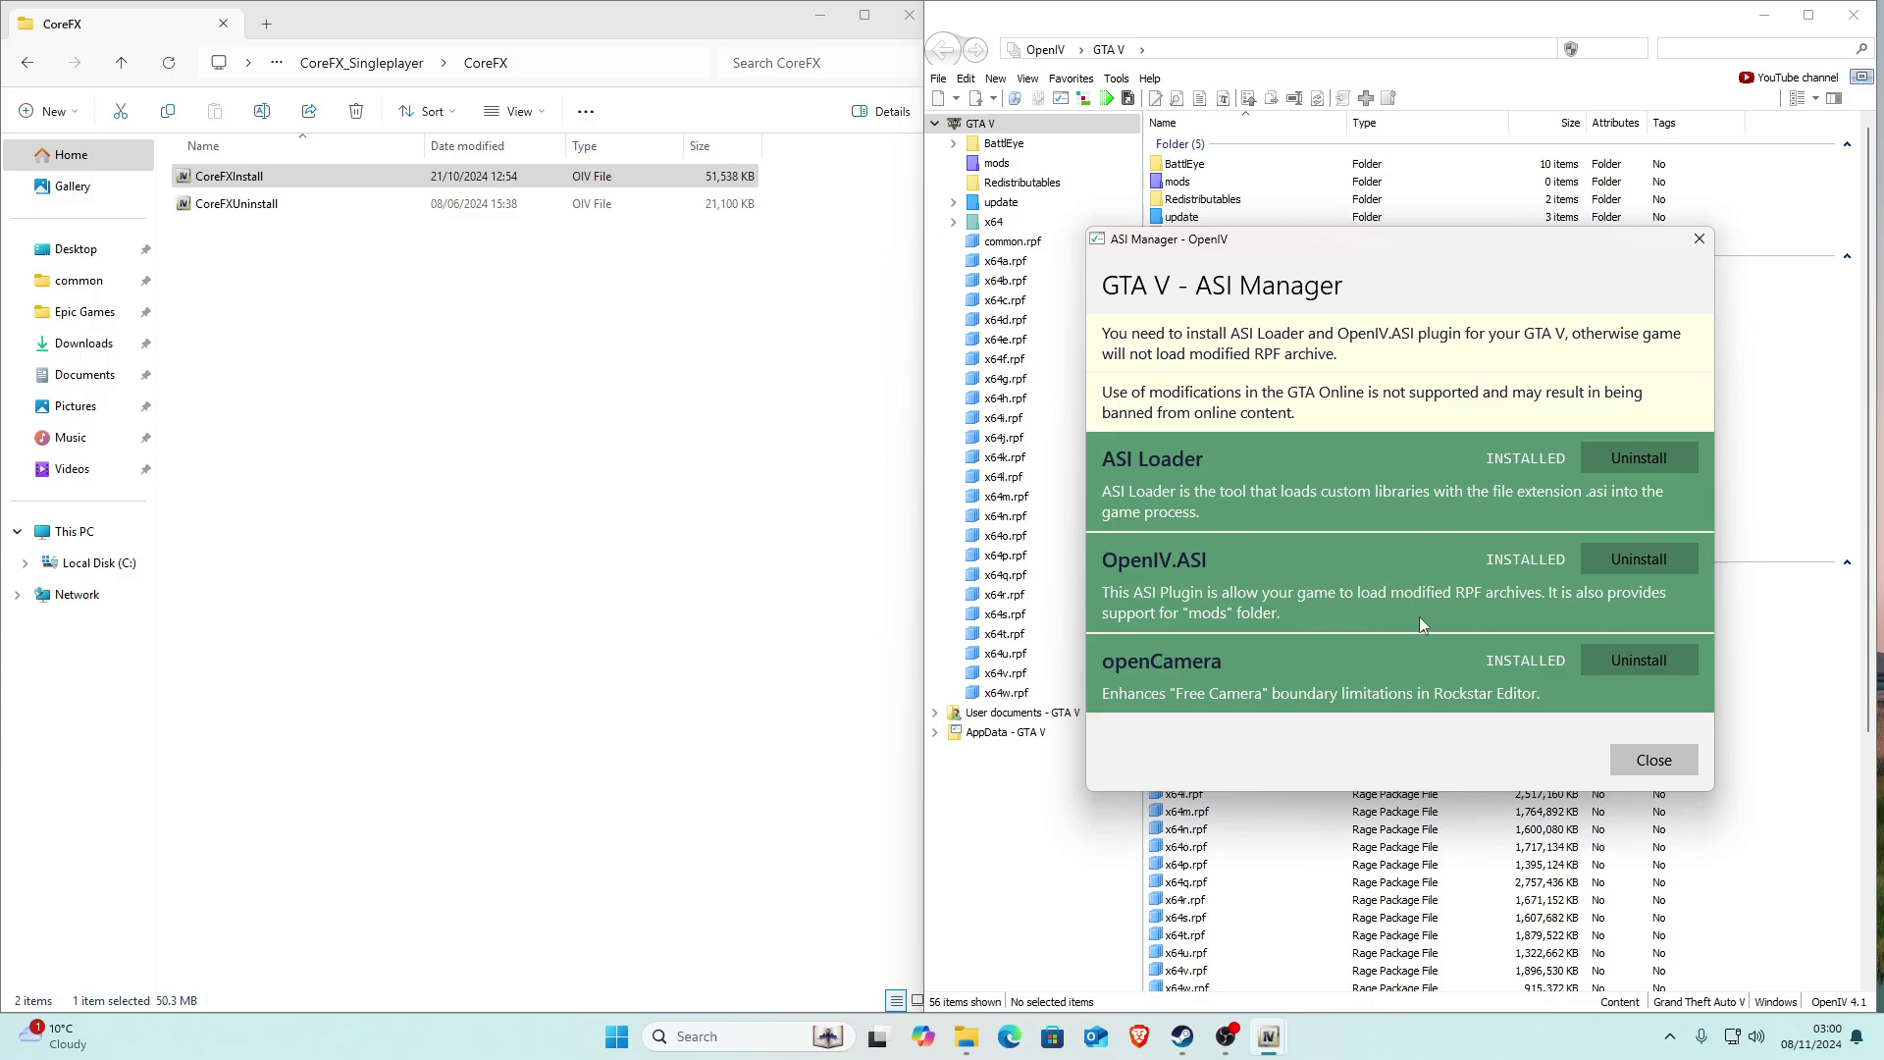
click(1654, 759)
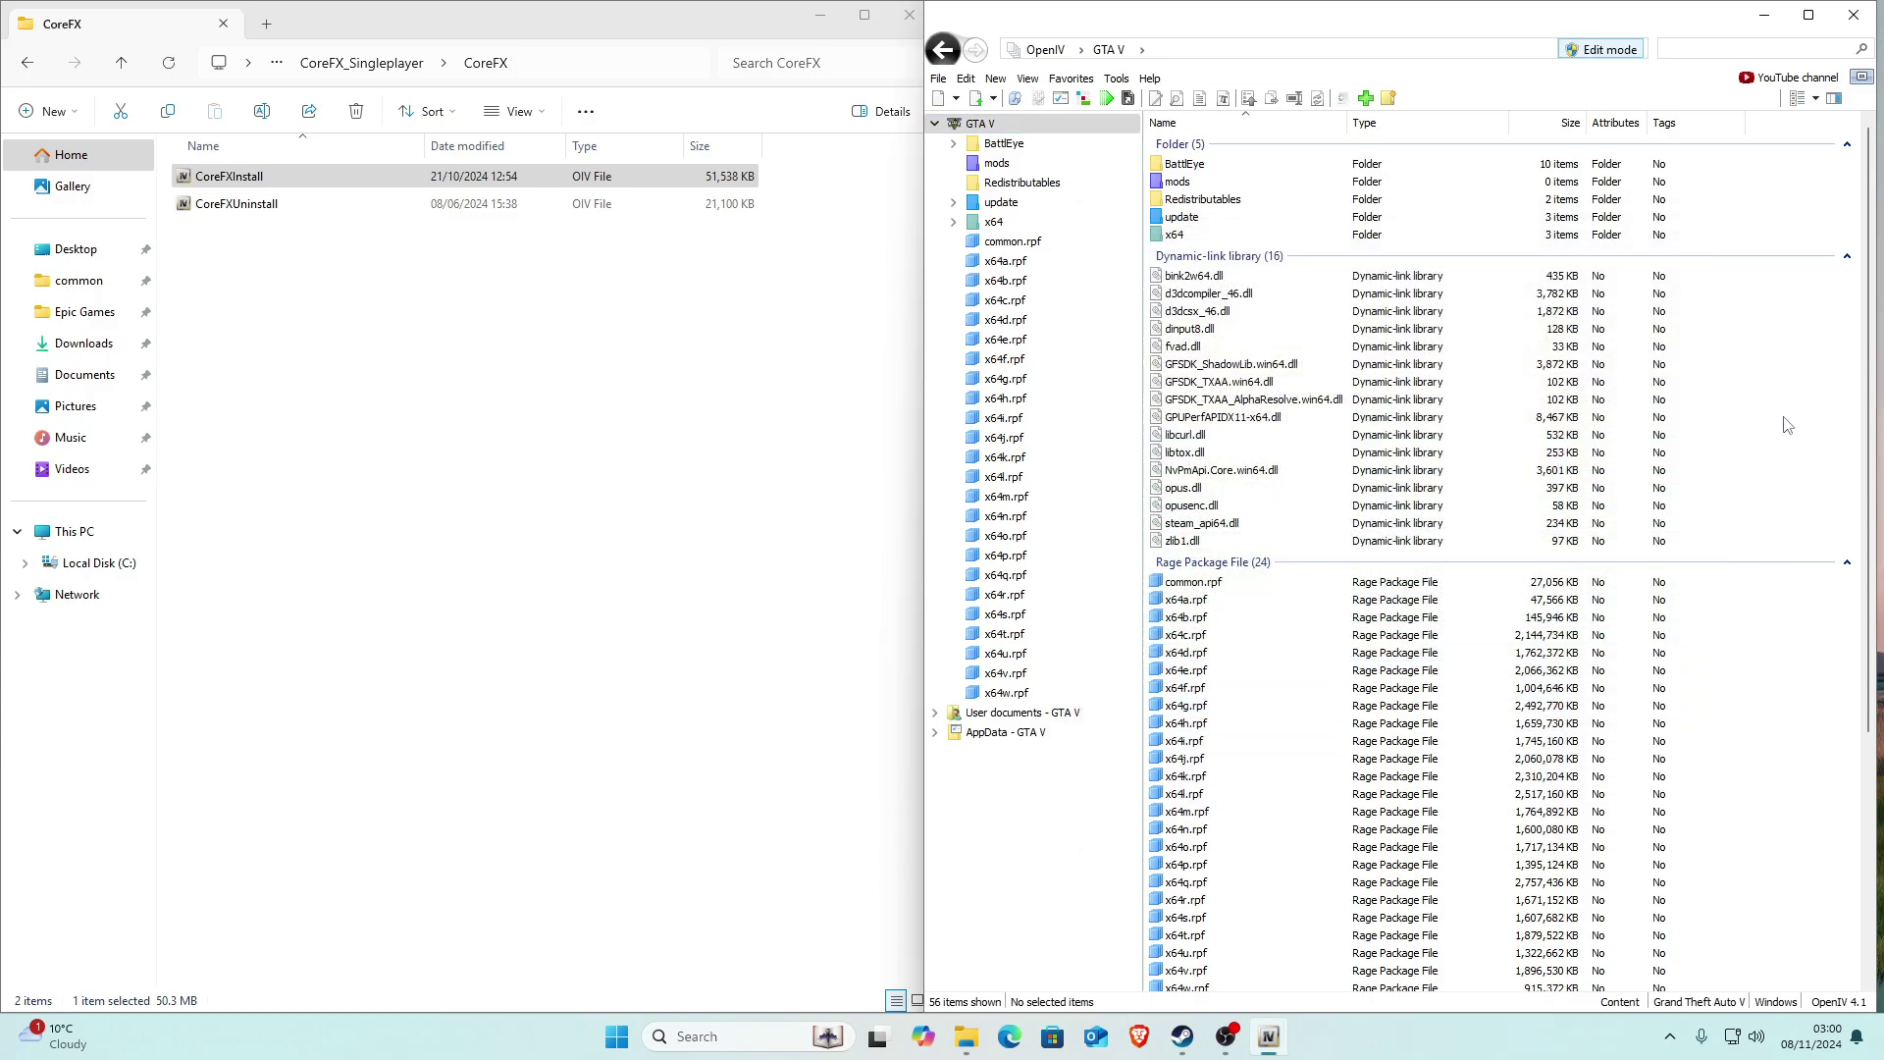
click(472, 436)
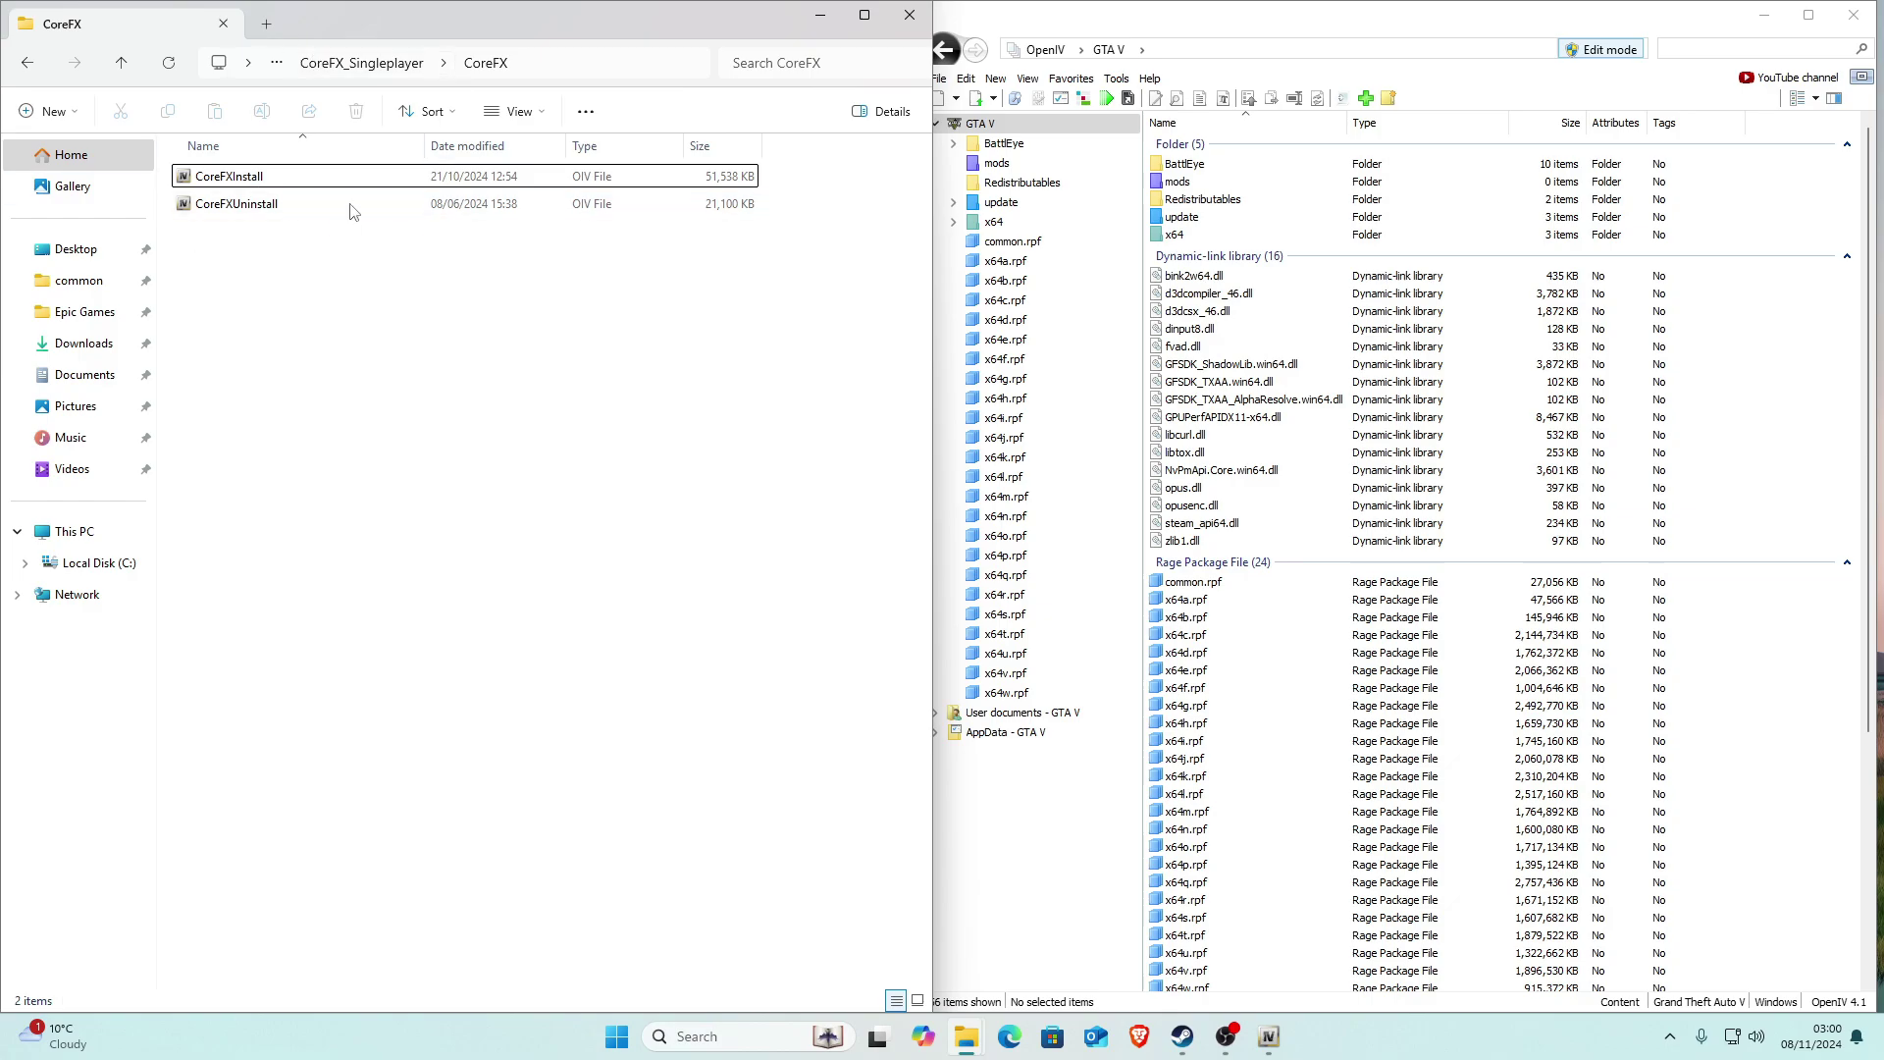
Install the CoreFXInstall package into the "mods" folder with OpenIV's package installer, confirm the installation and close the installer
click(219, 189)
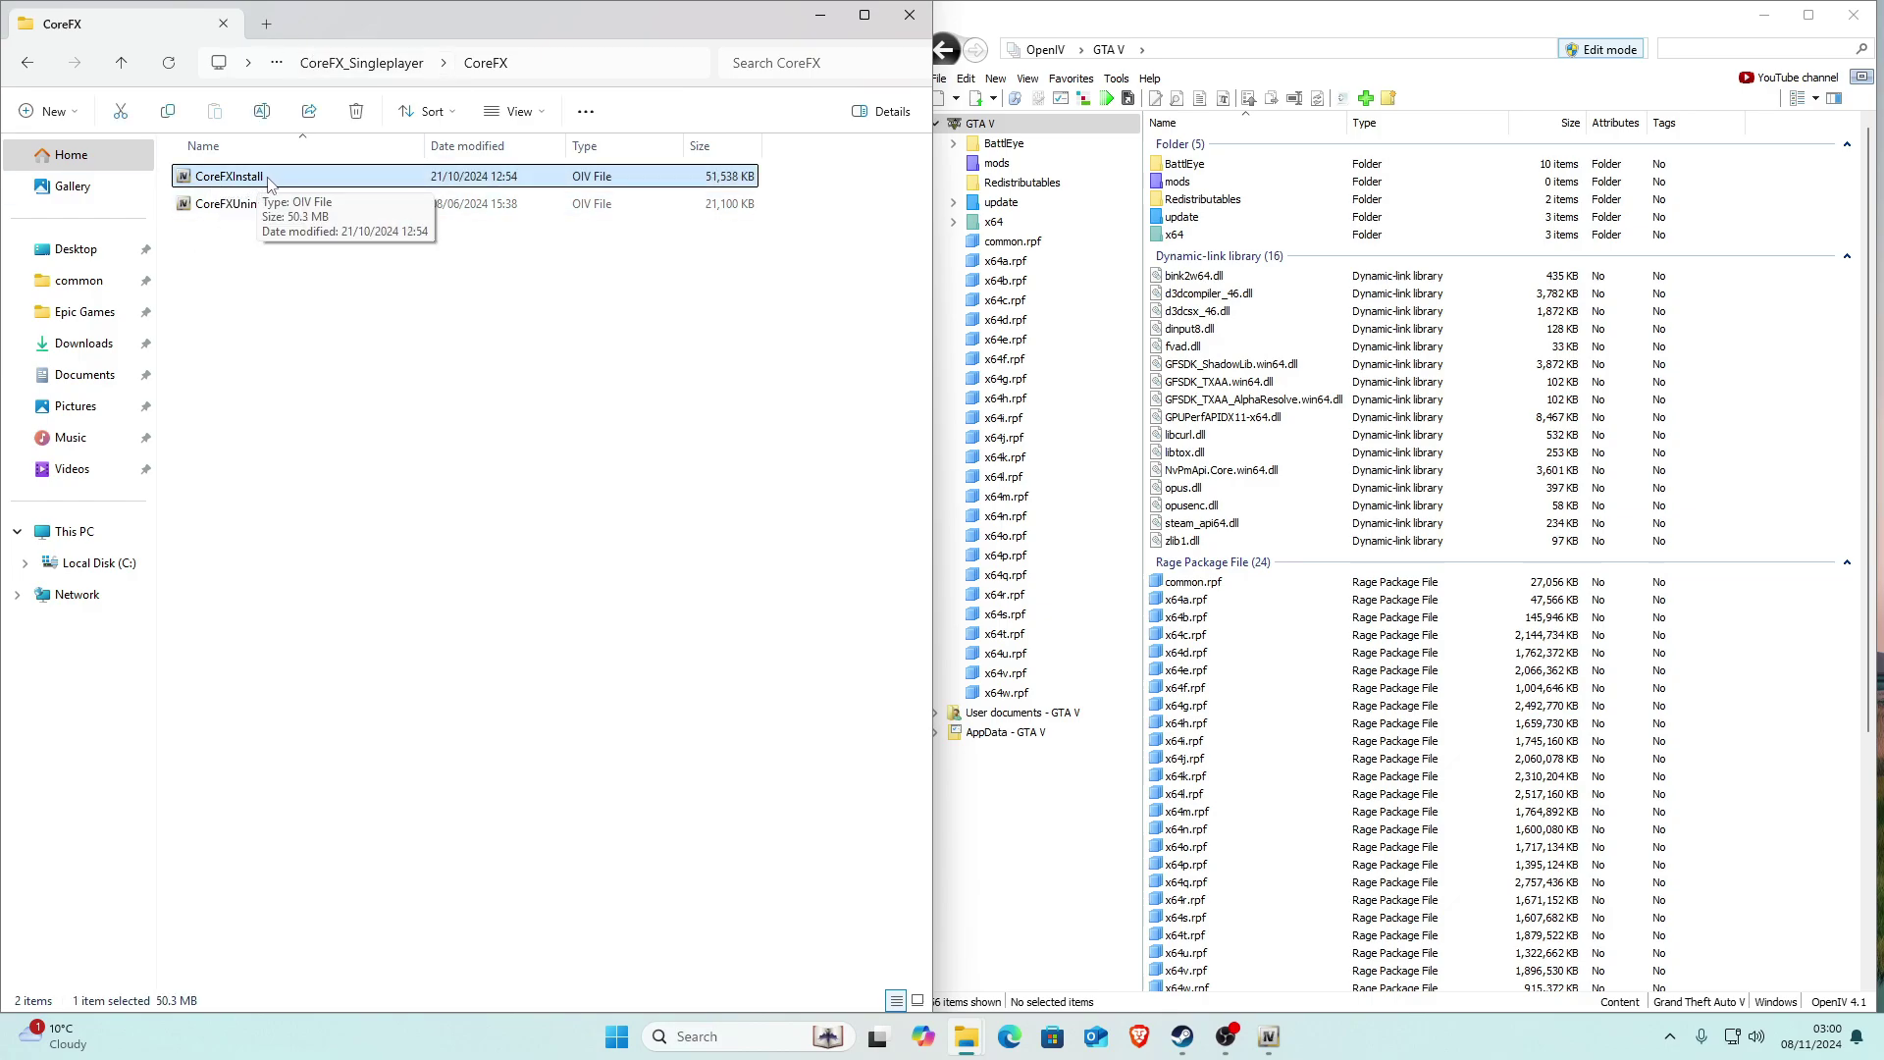
drag(268, 183, 1766, 437)
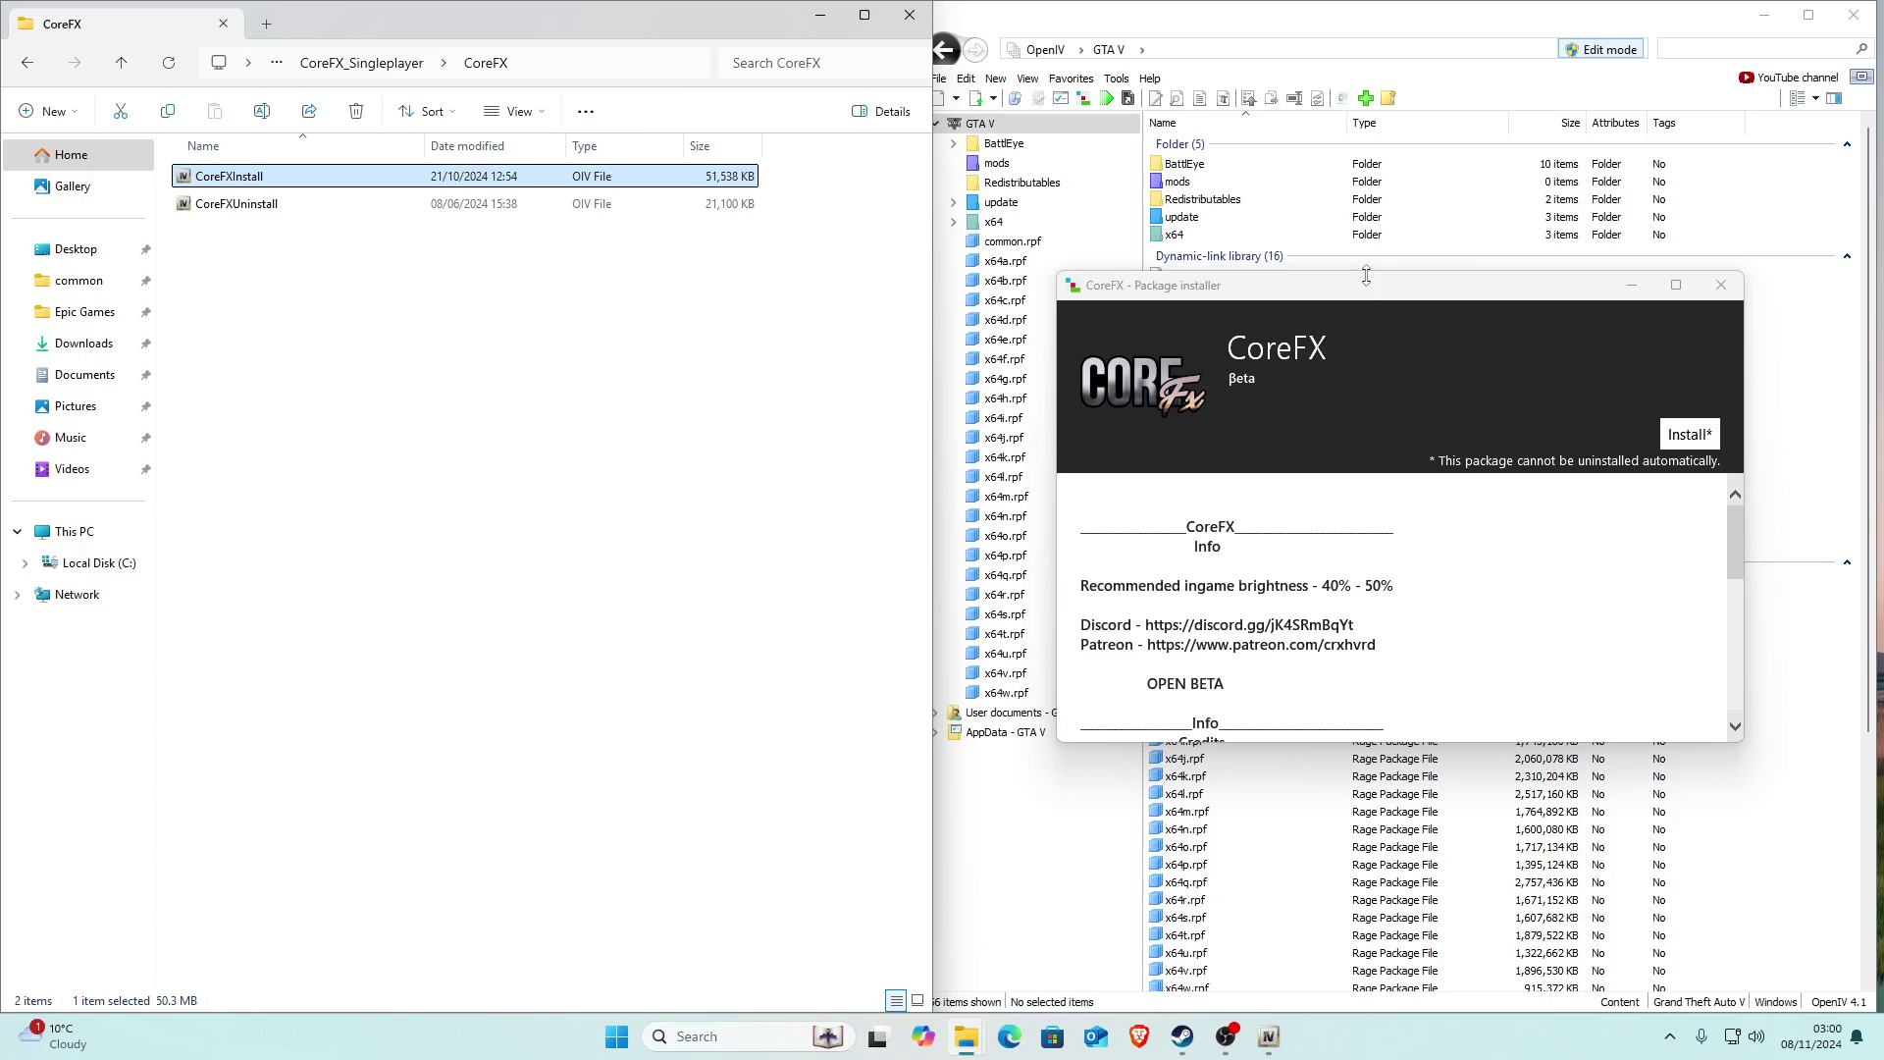
drag(1365, 290, 1390, 276)
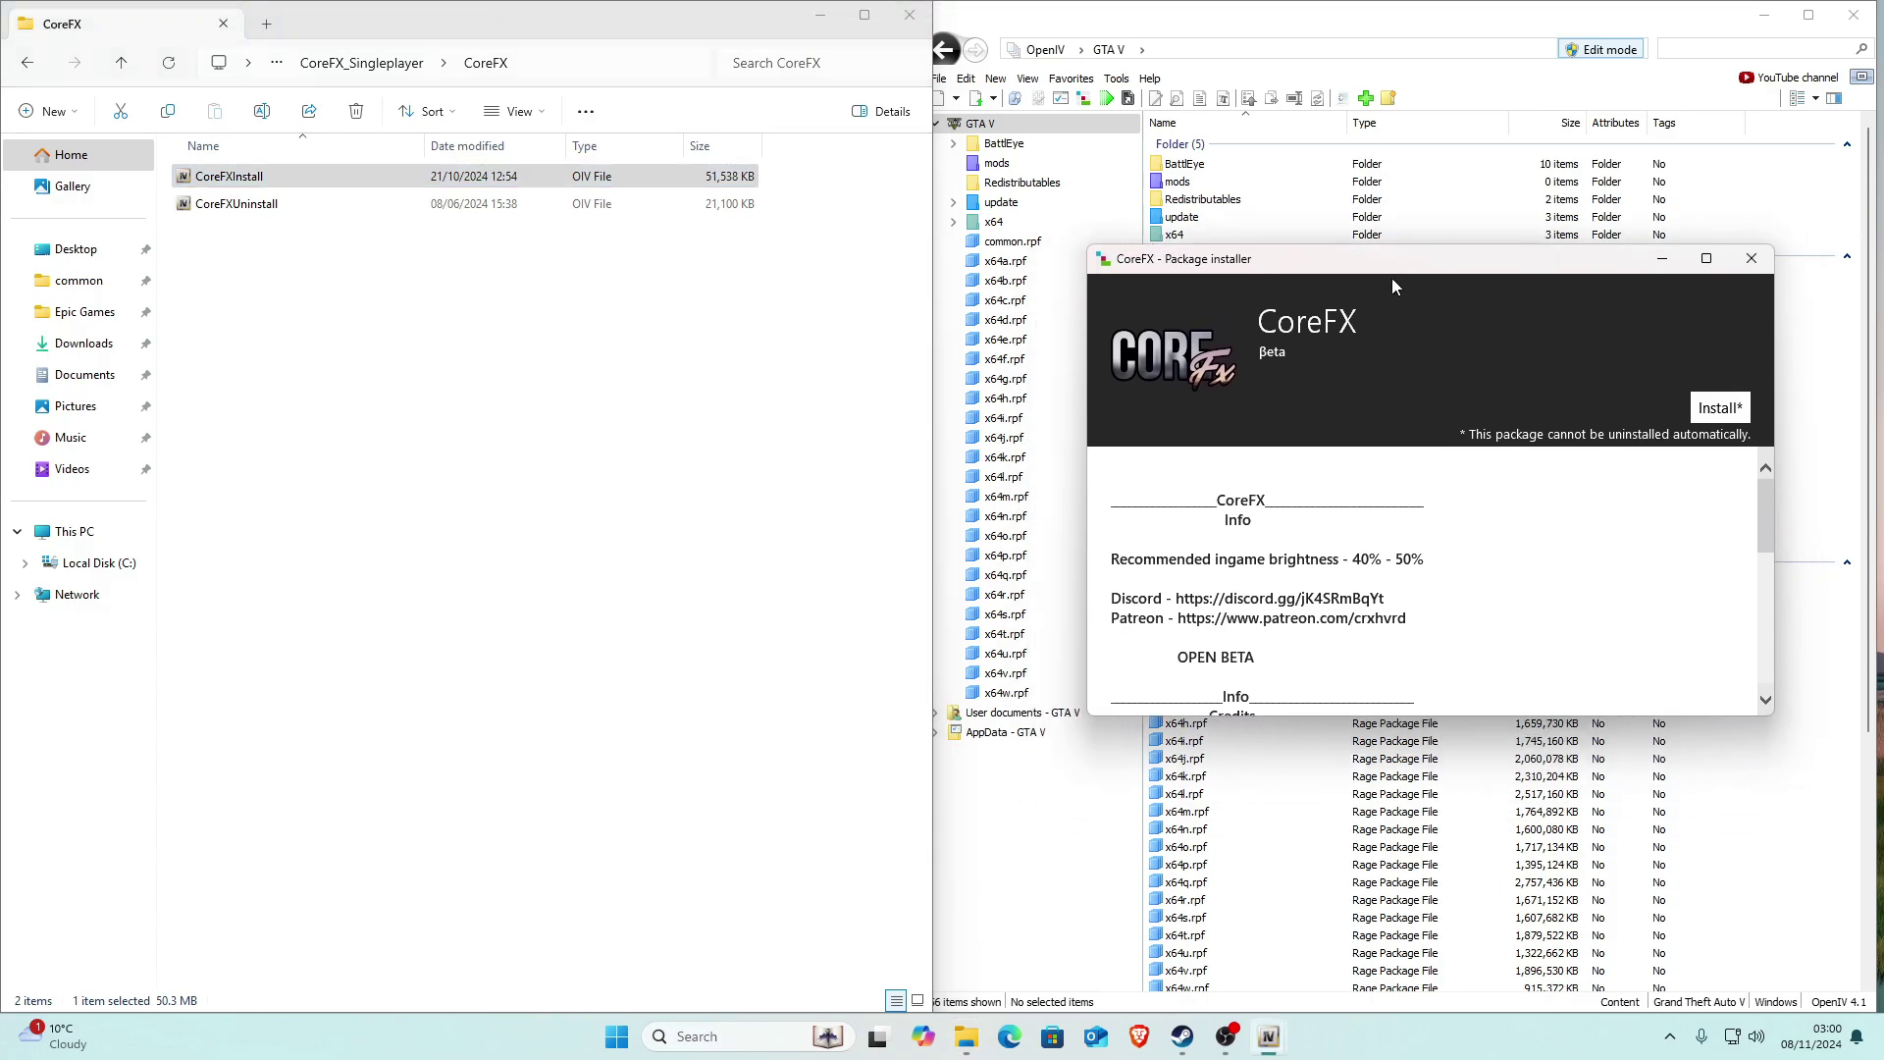
click(1730, 414)
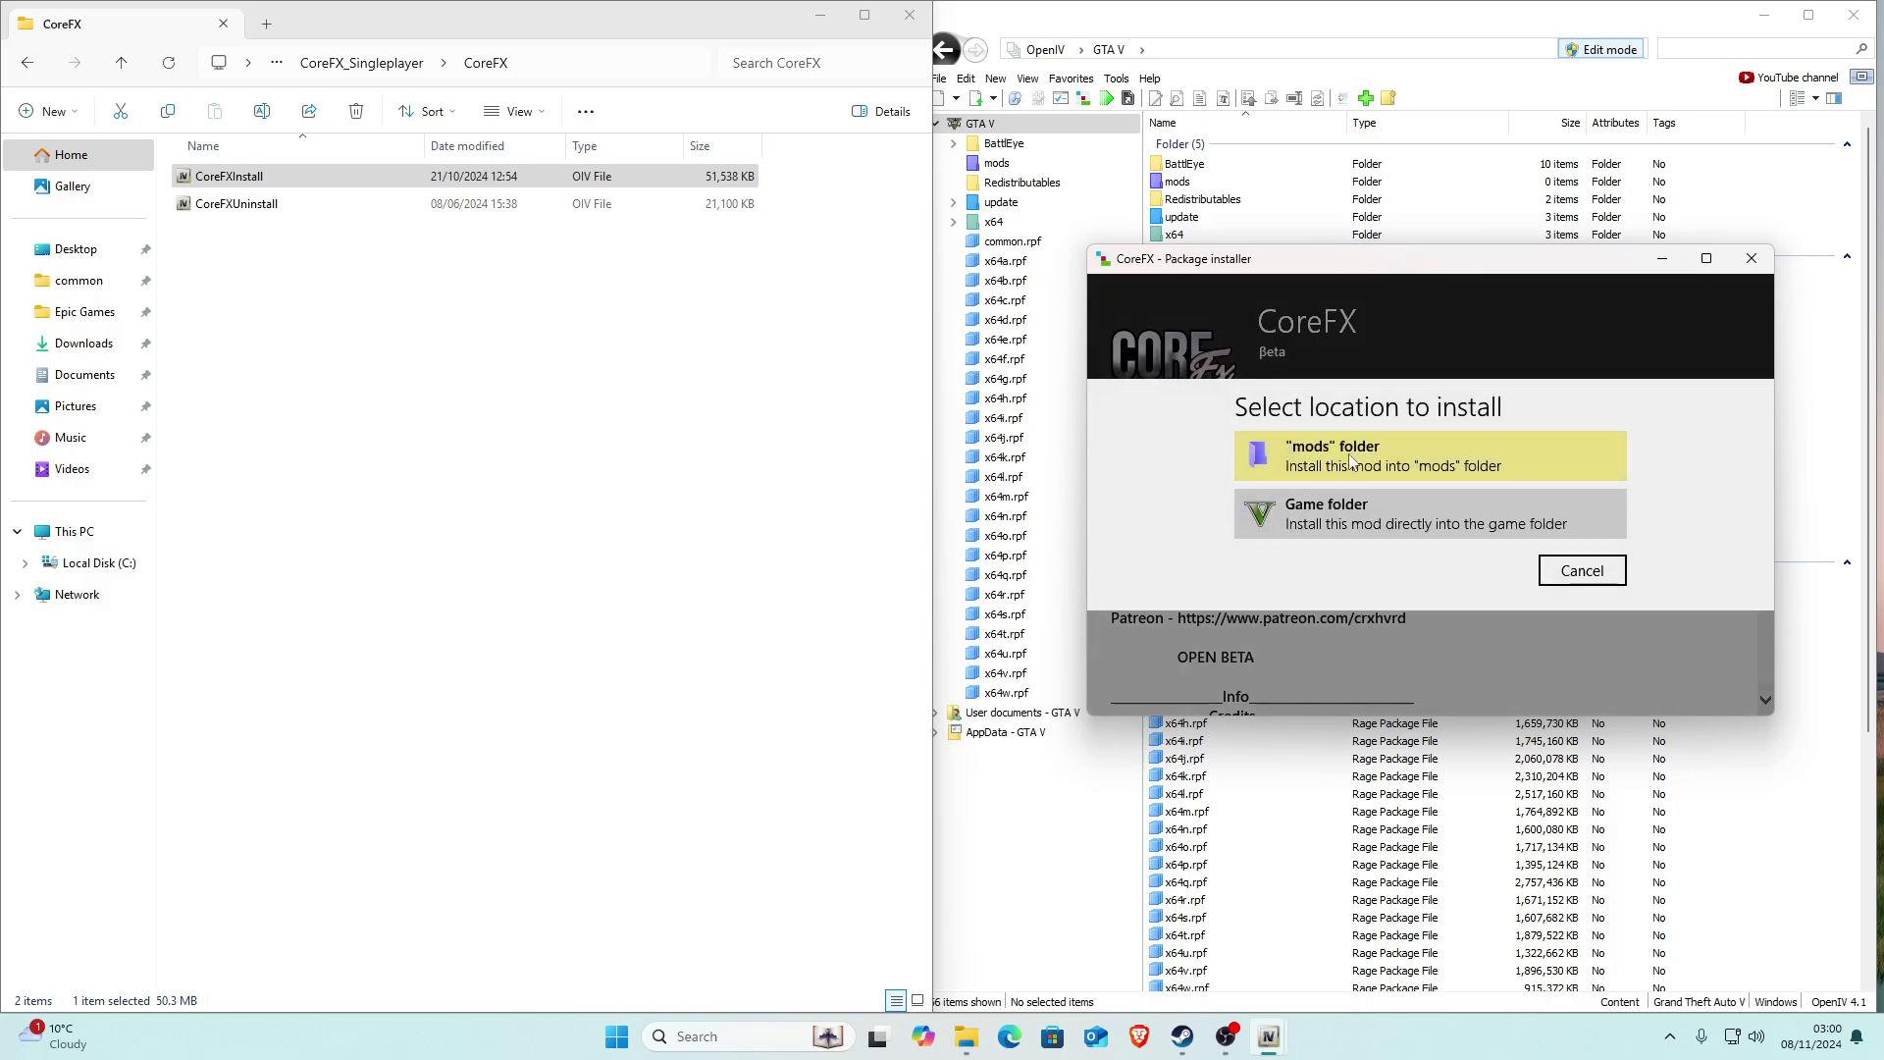
click(1374, 455)
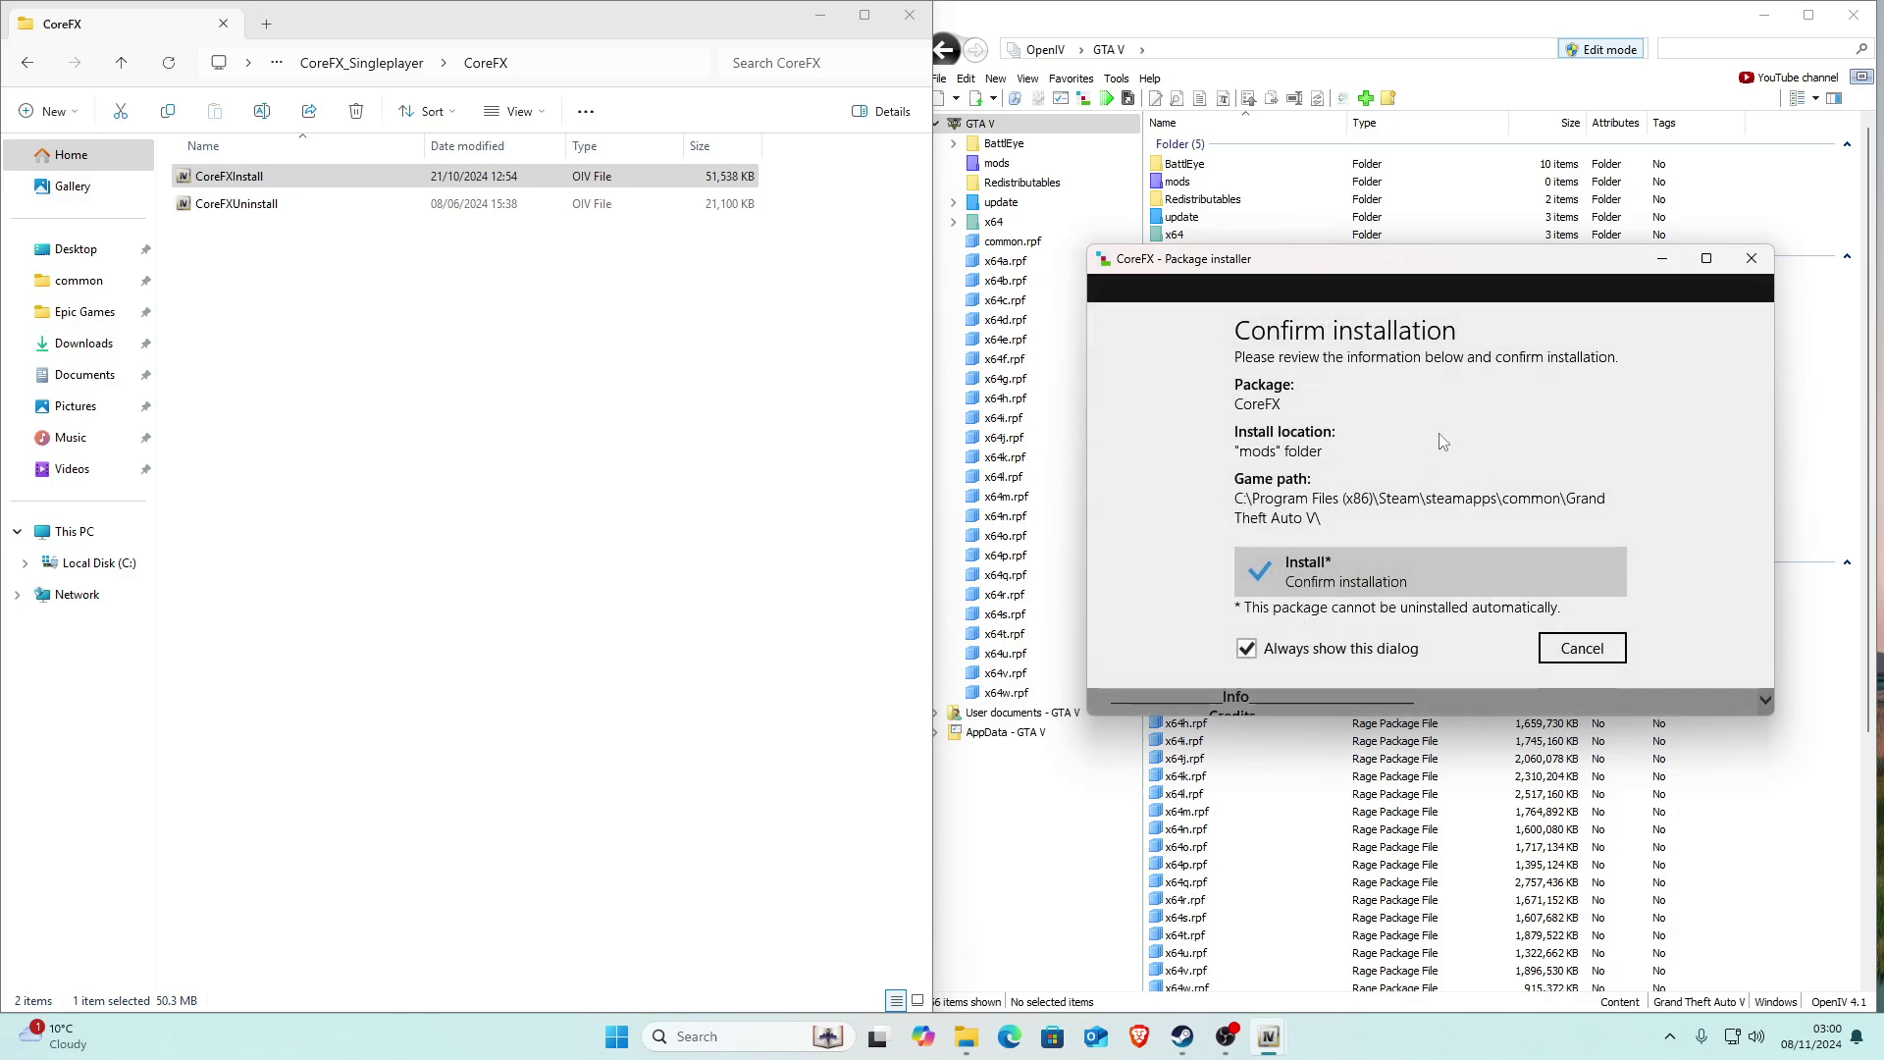
click(1355, 572)
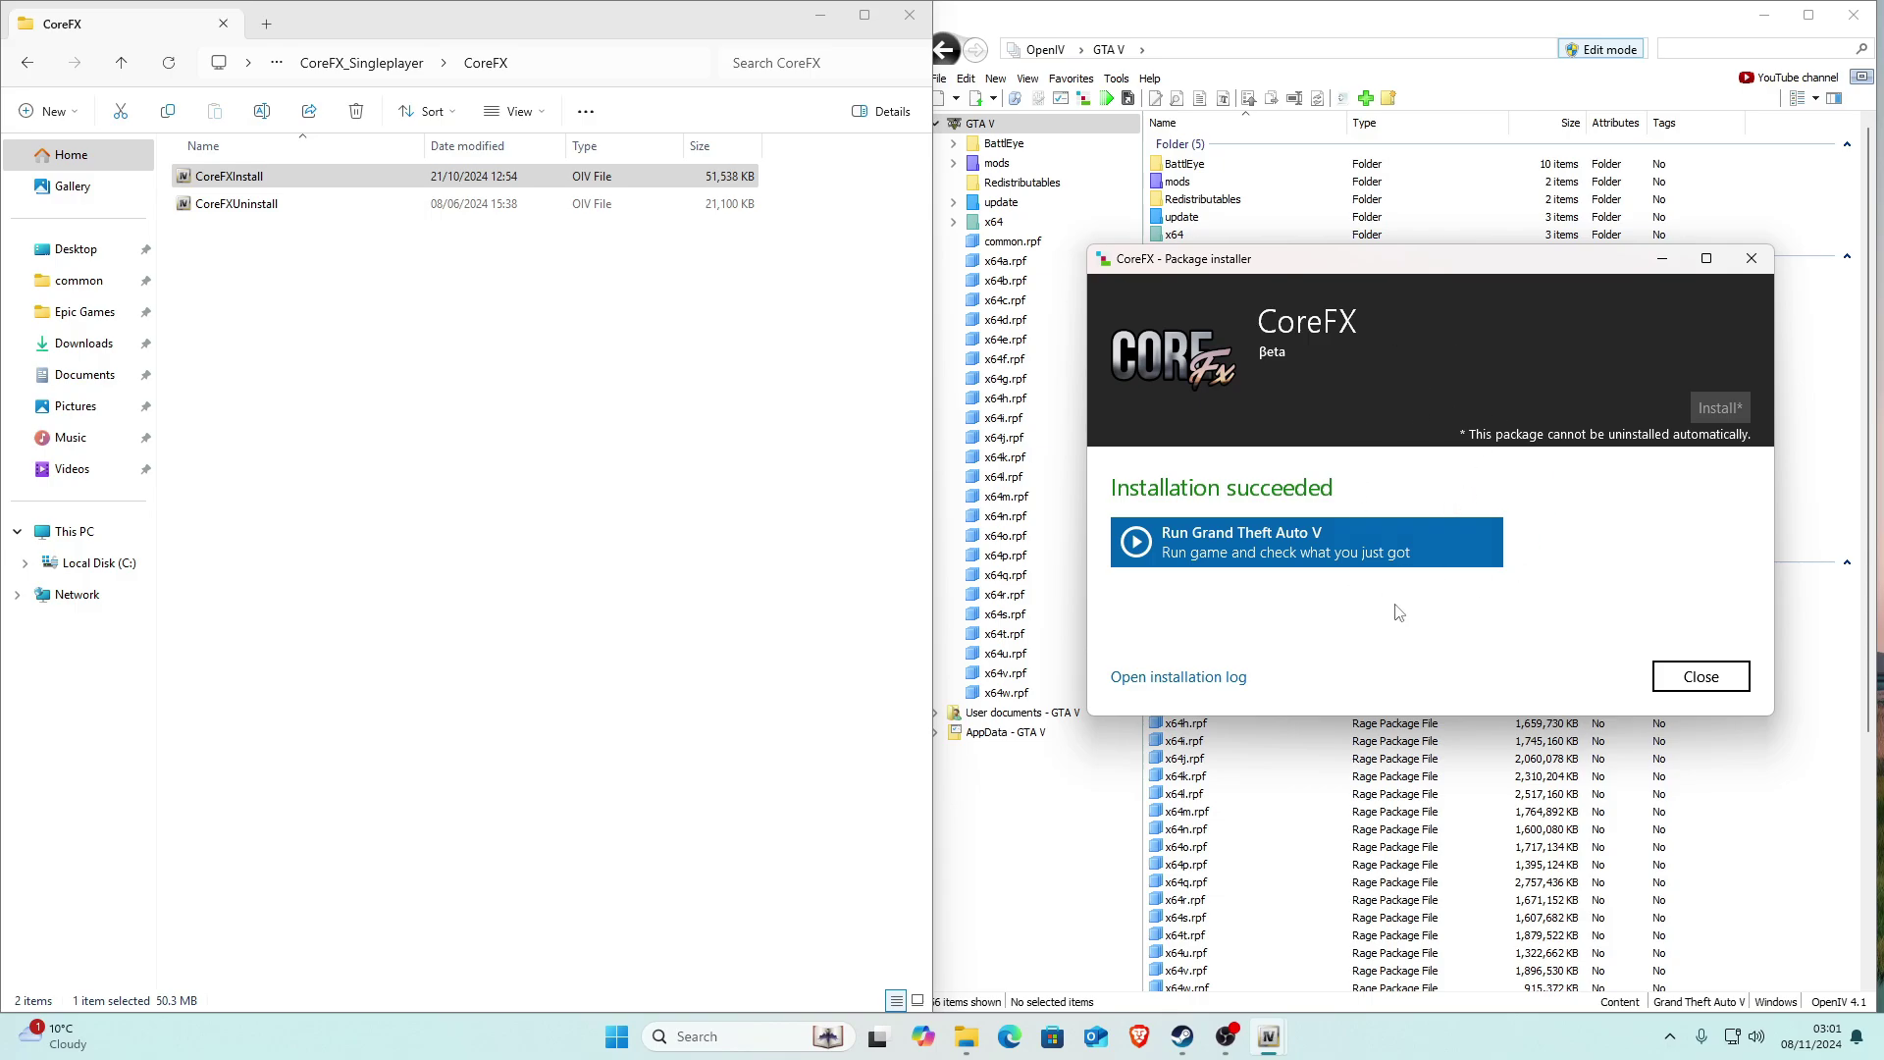
click(1703, 685)
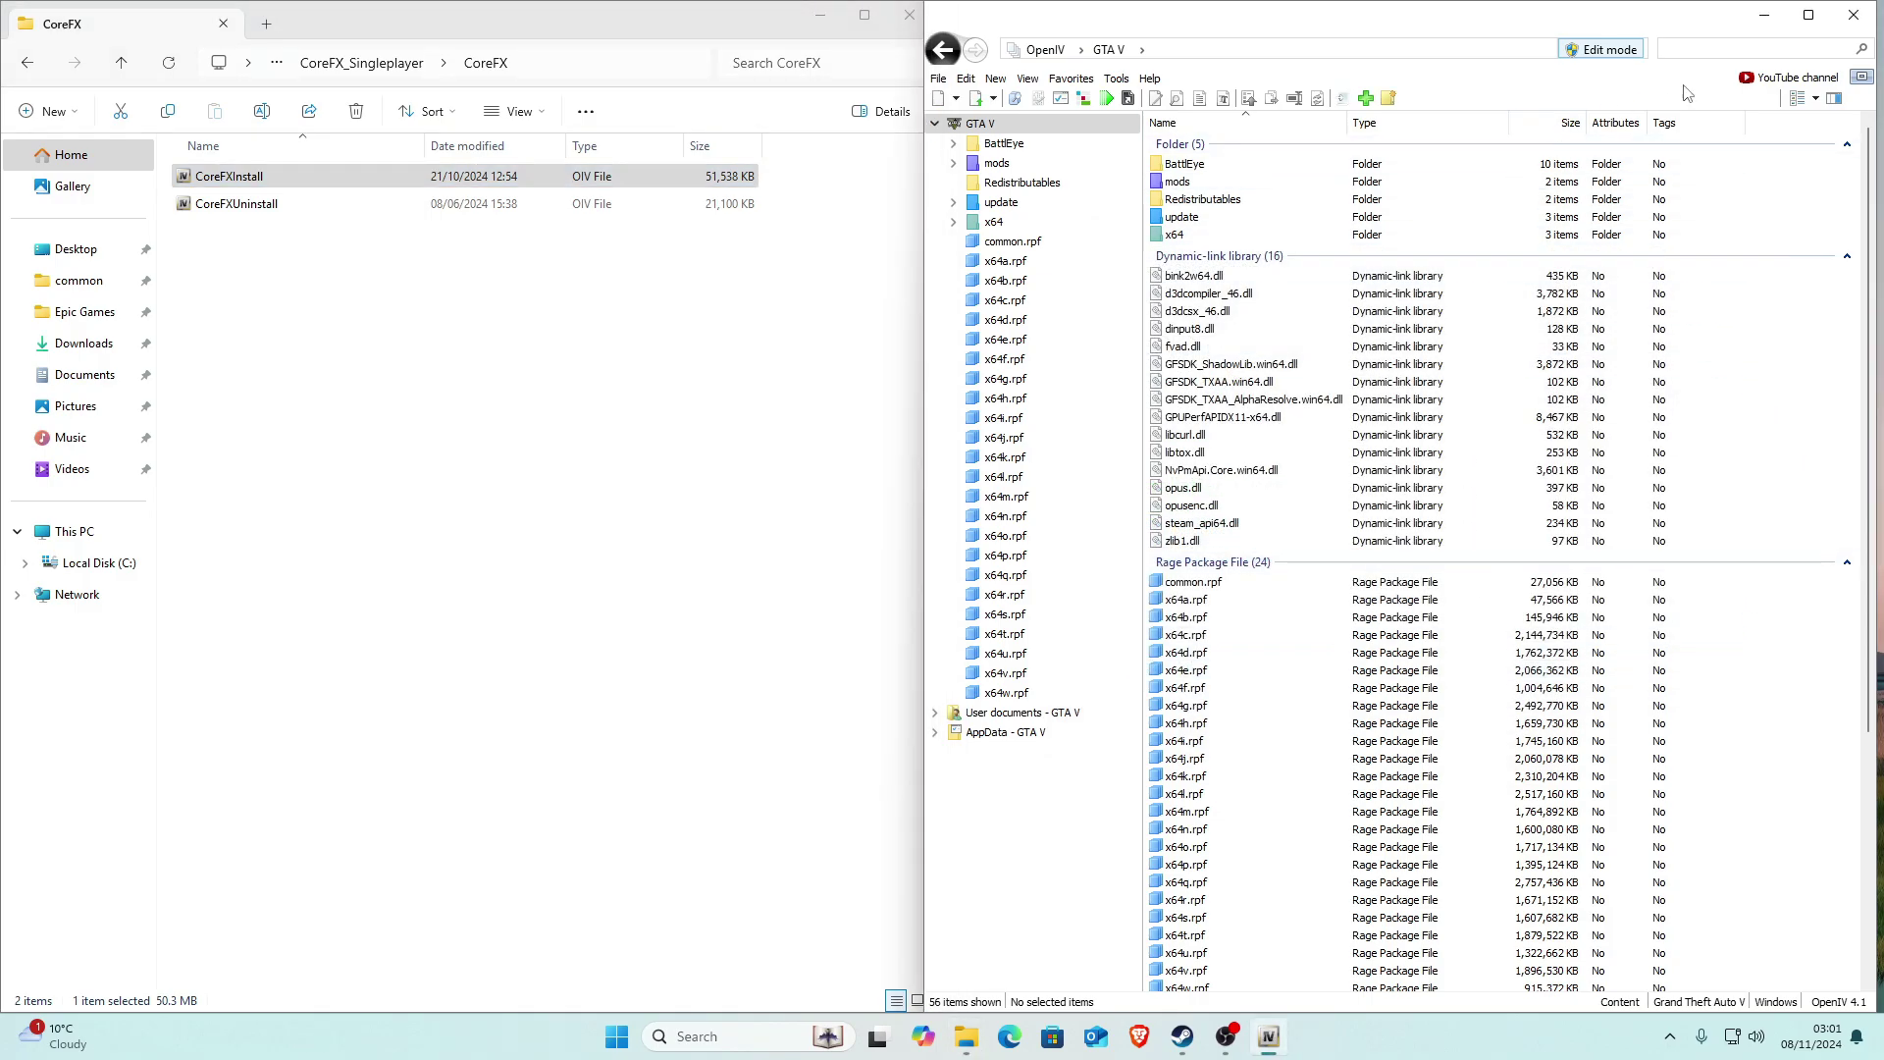
Close OpenIV, return to the CoreFX_Singleplayer folder and bring up the Grand Theft Auto V game folder beside it
click(1854, 16)
click(570, 493)
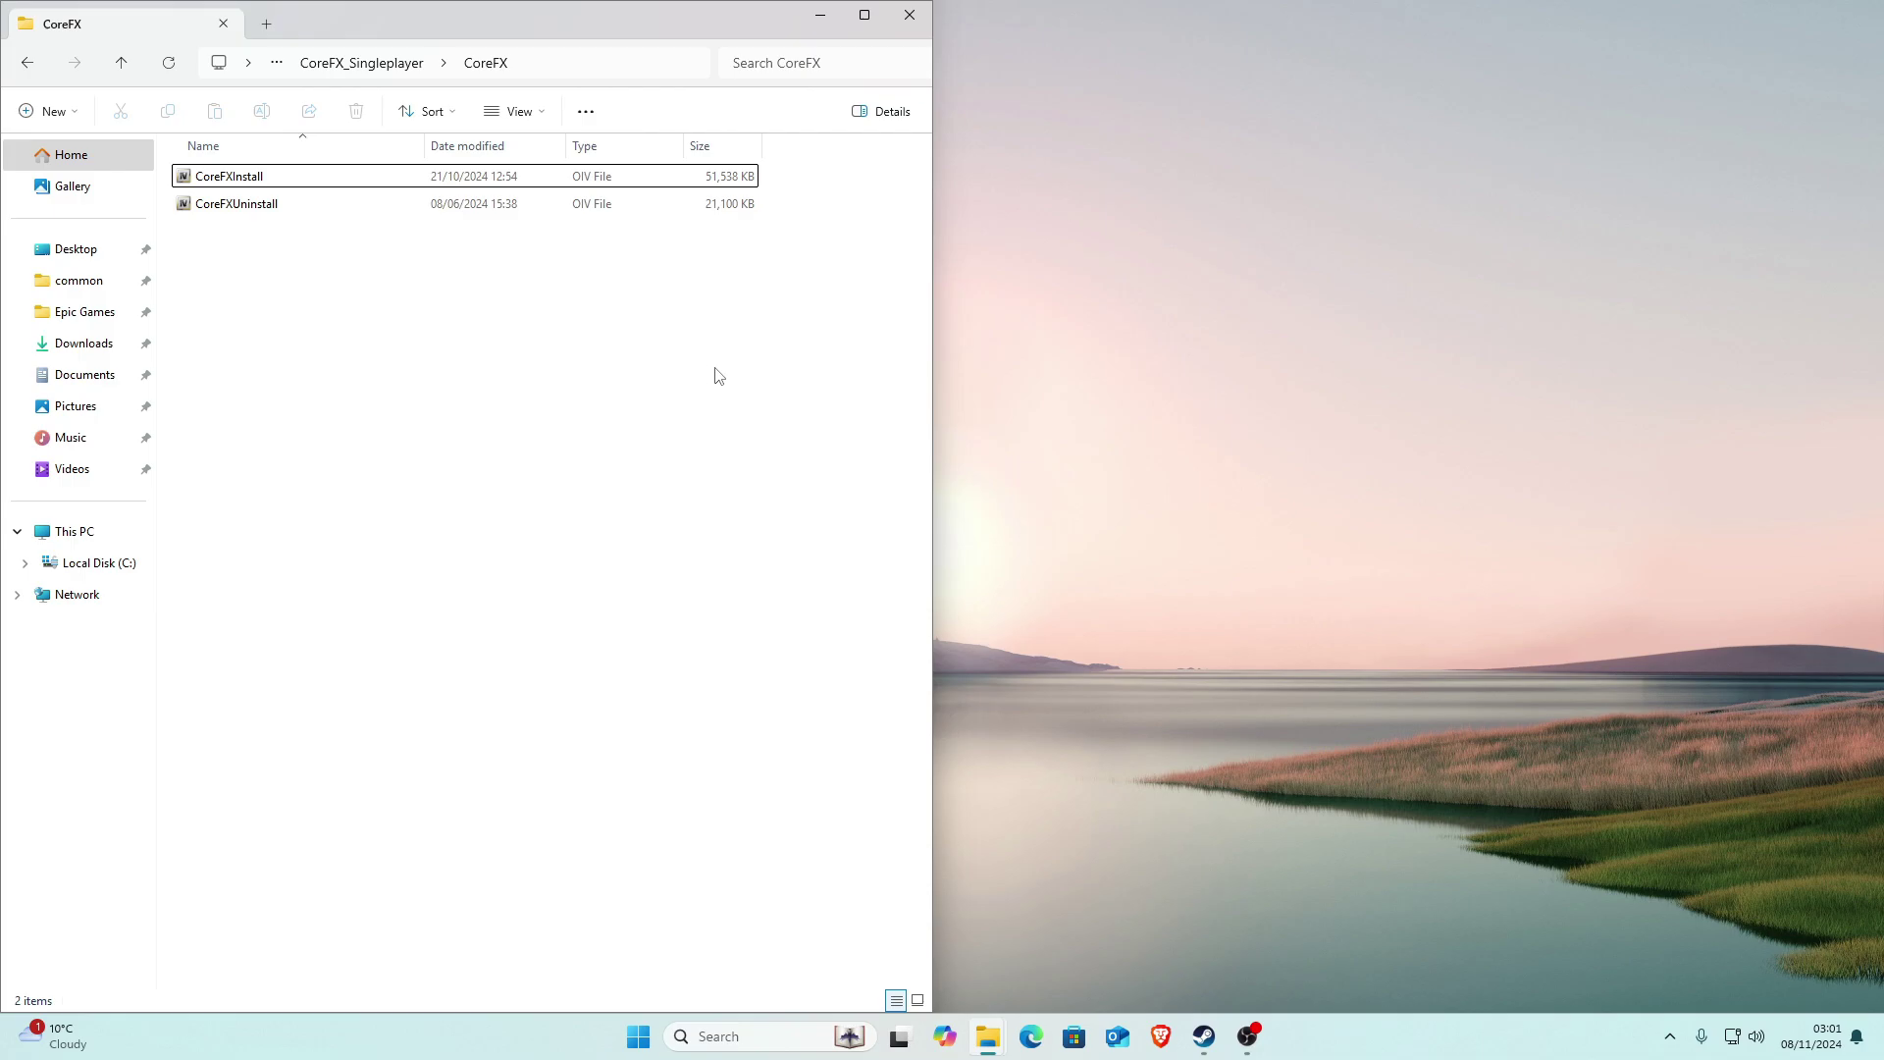
click(359, 63)
click(217, 184)
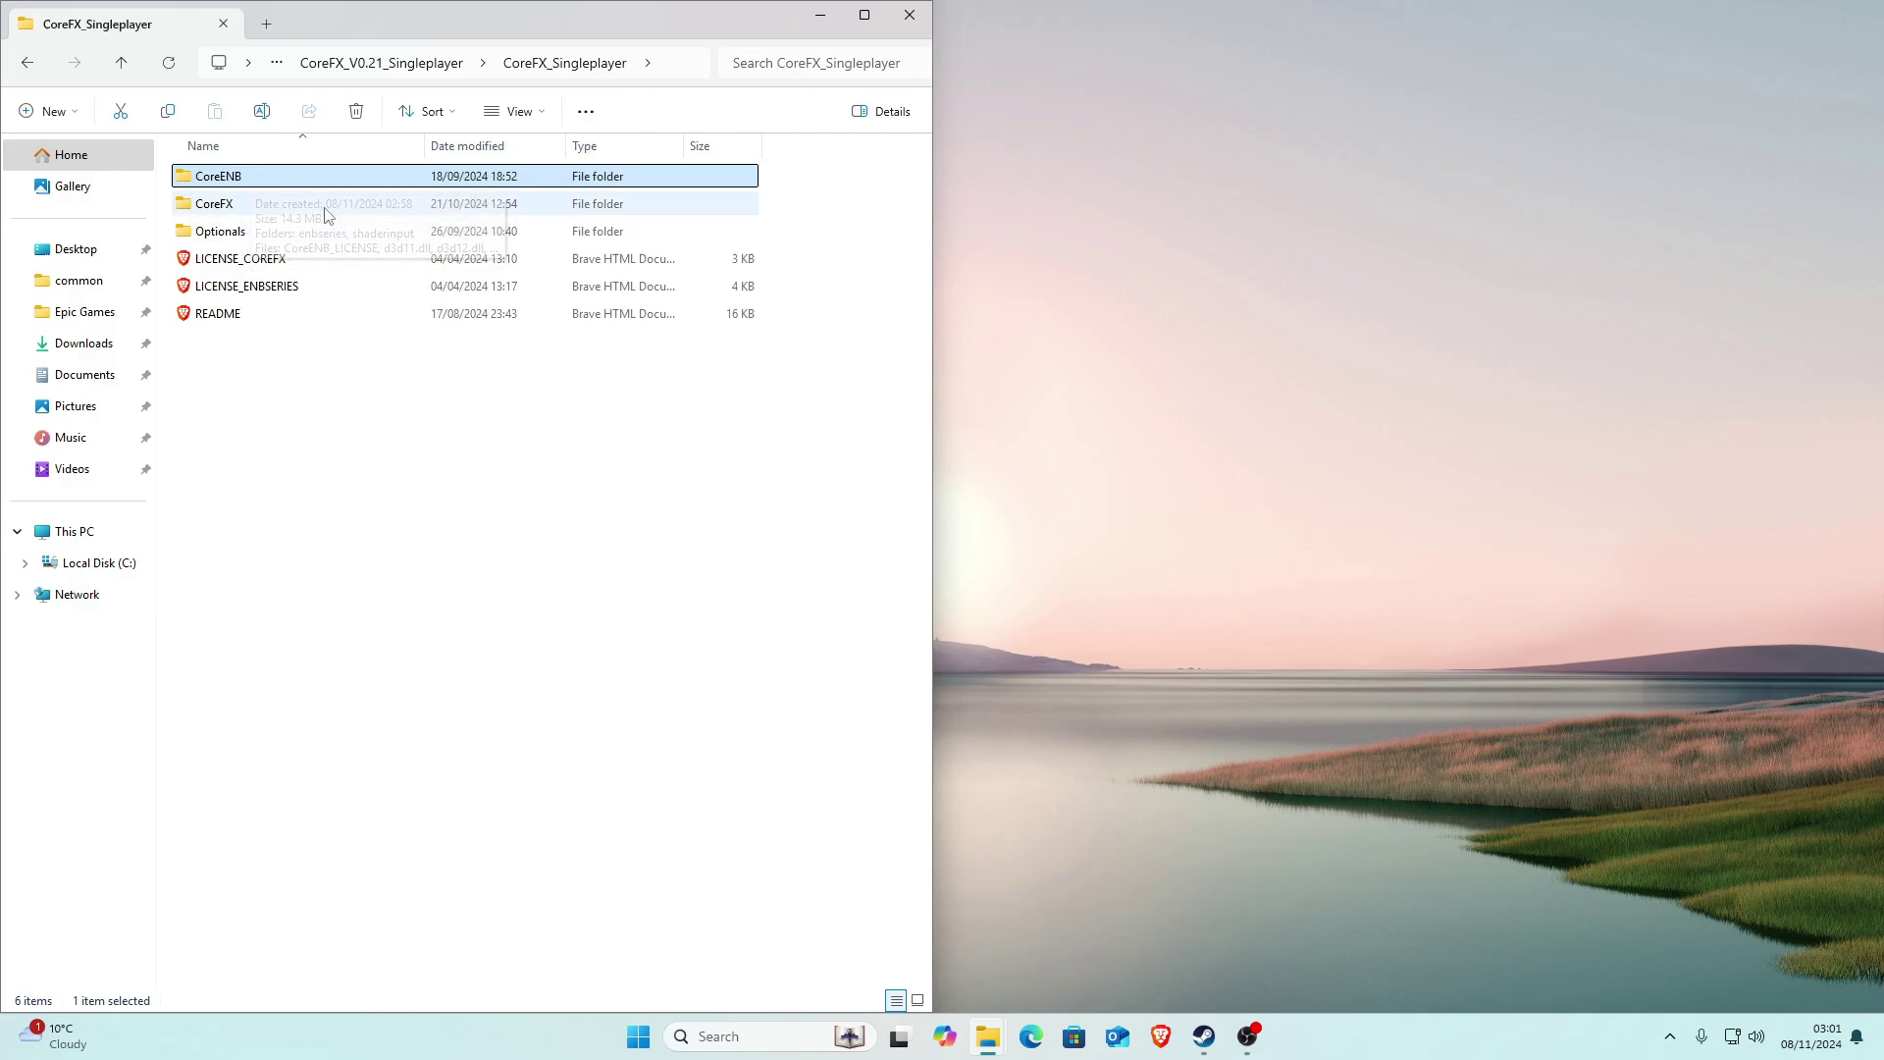
click(582, 610)
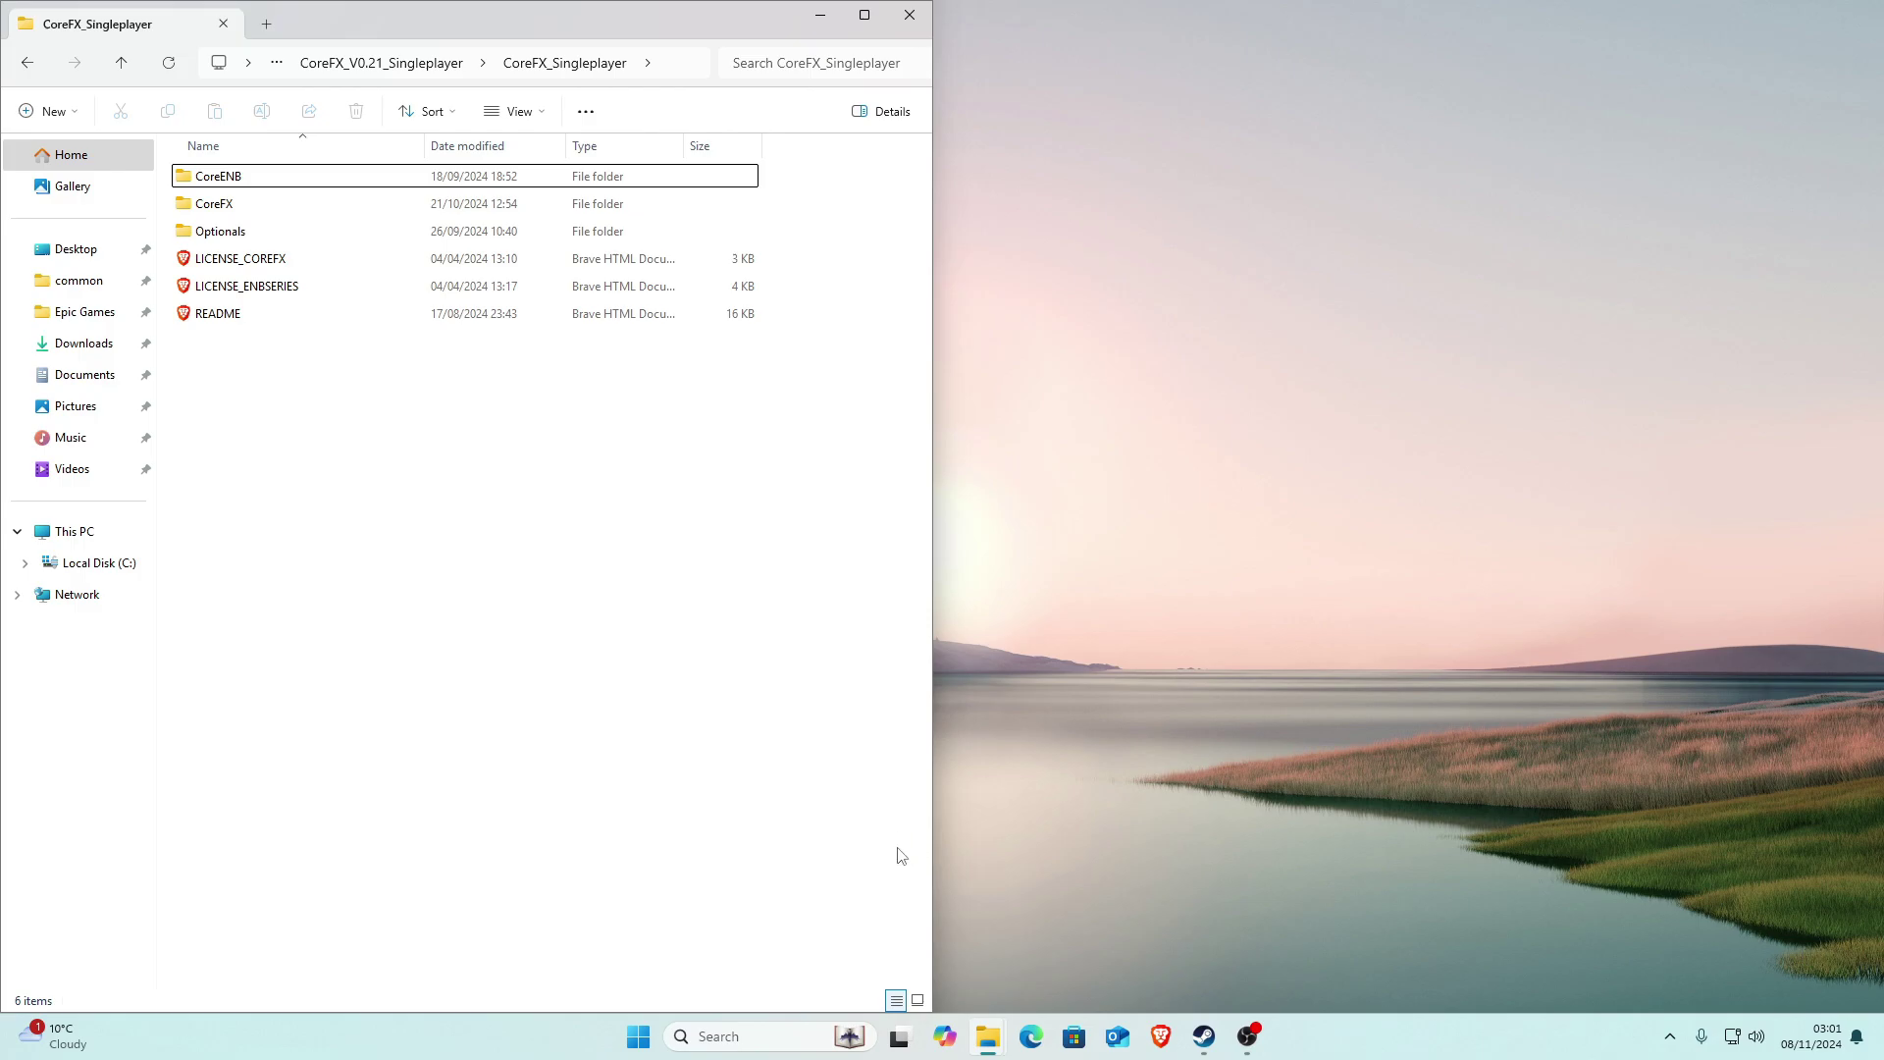
mouse_move(995, 1034)
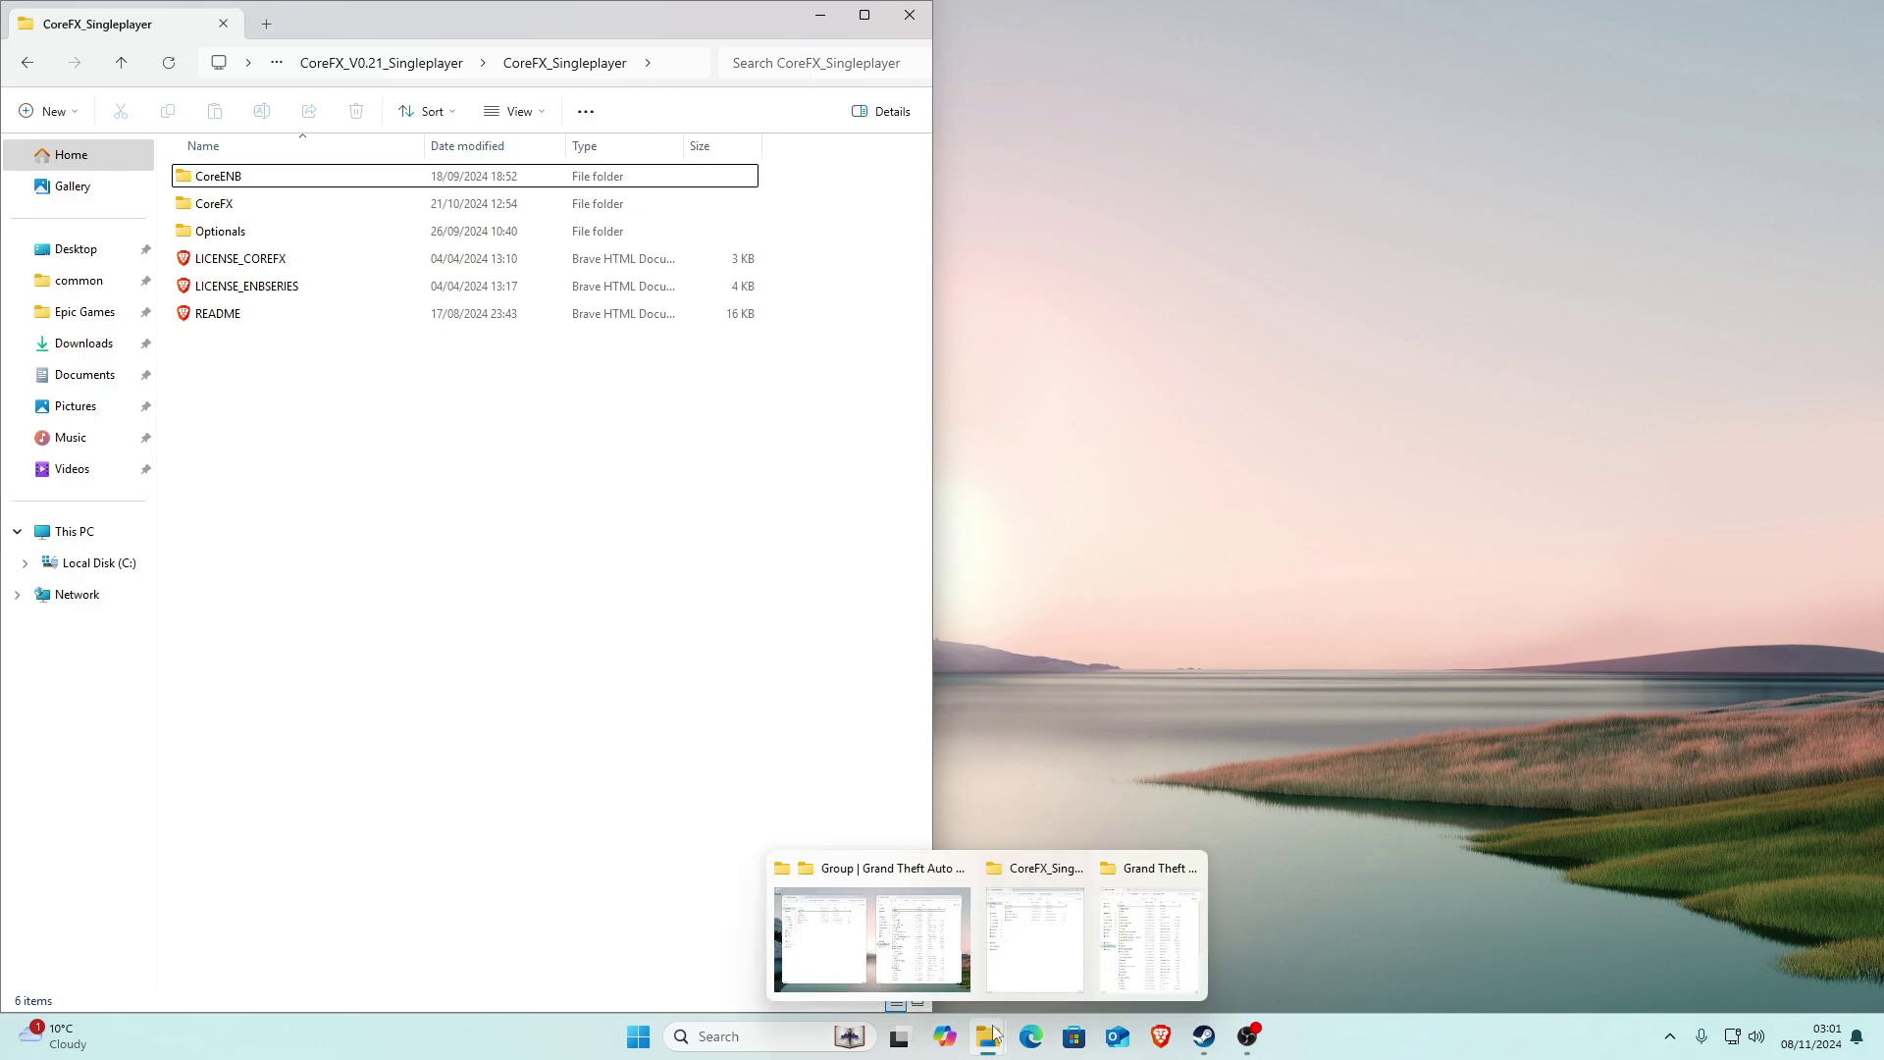
click(883, 937)
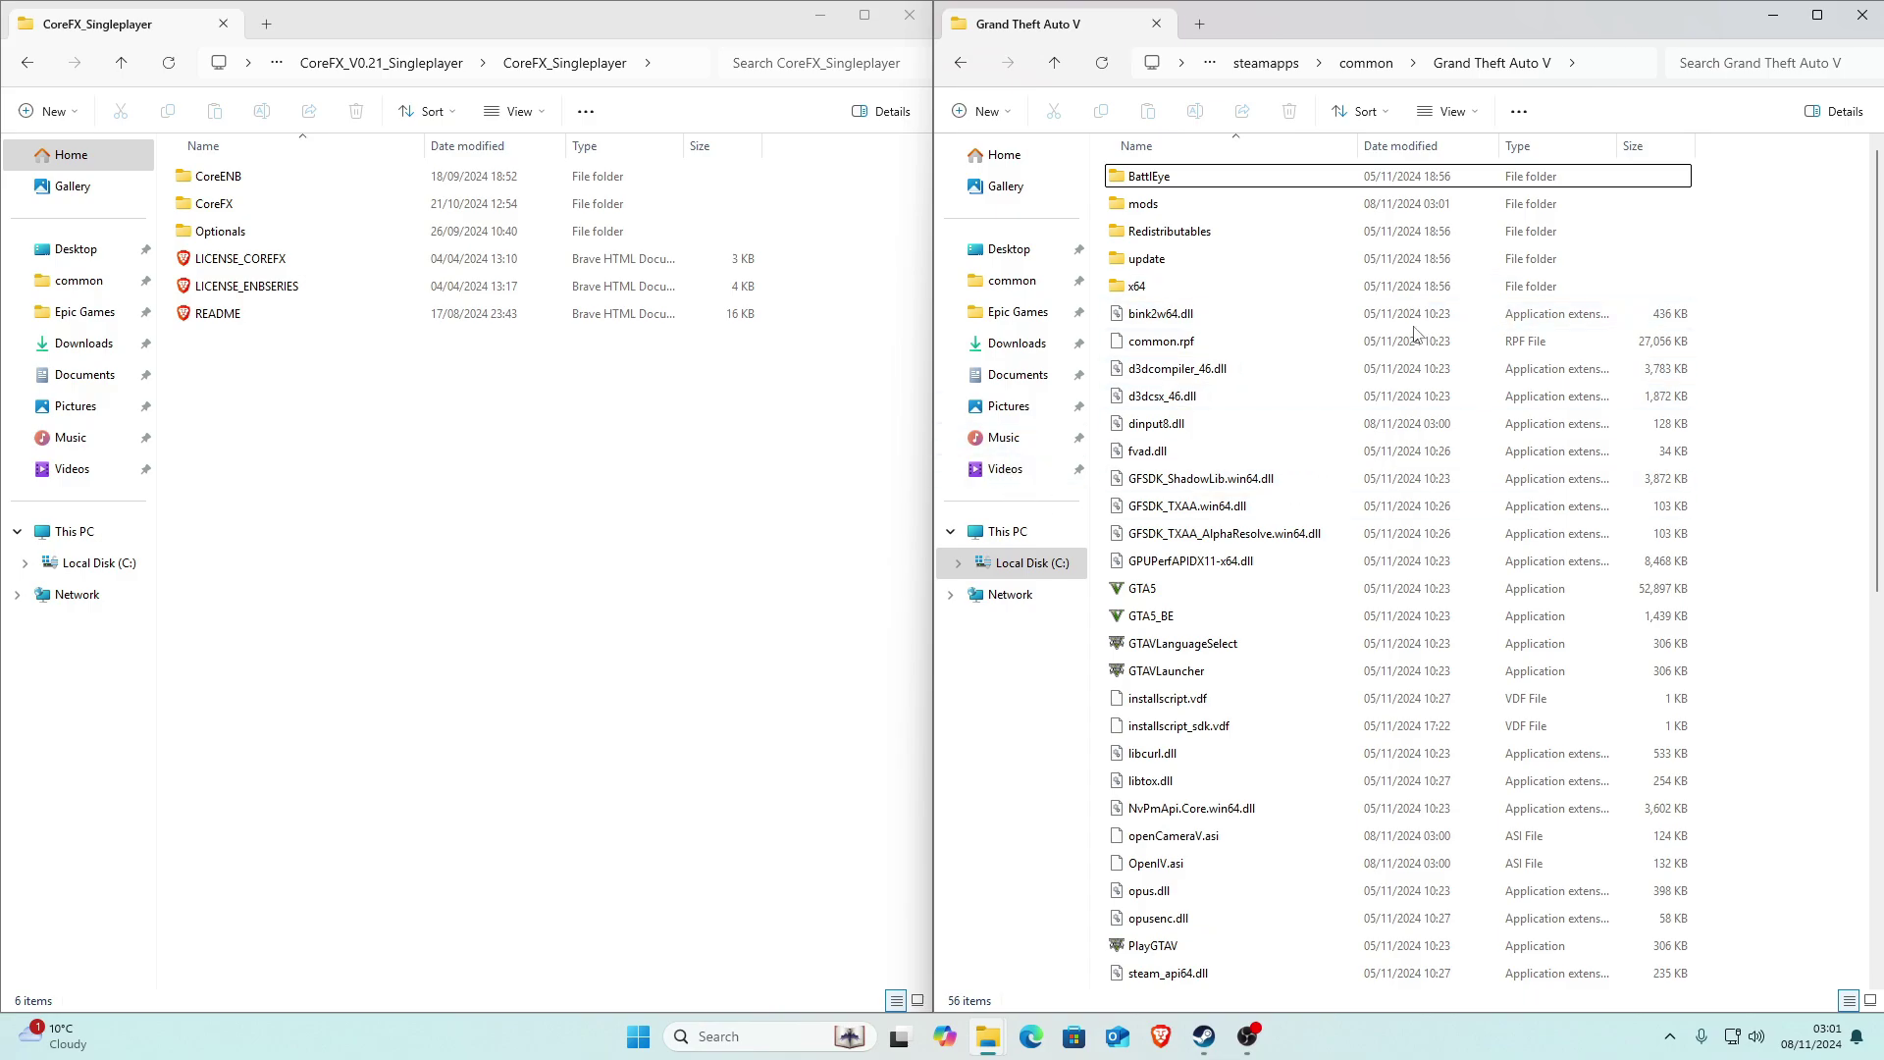
Move everything in the CoreENB folder except CoreENB_LICENSE and the "PUT ALL THIS IN GTA 5 ROOT FOLDER" file into Grand Theft Auto V, replacing d3dcompiler_46.dll
click(734, 430)
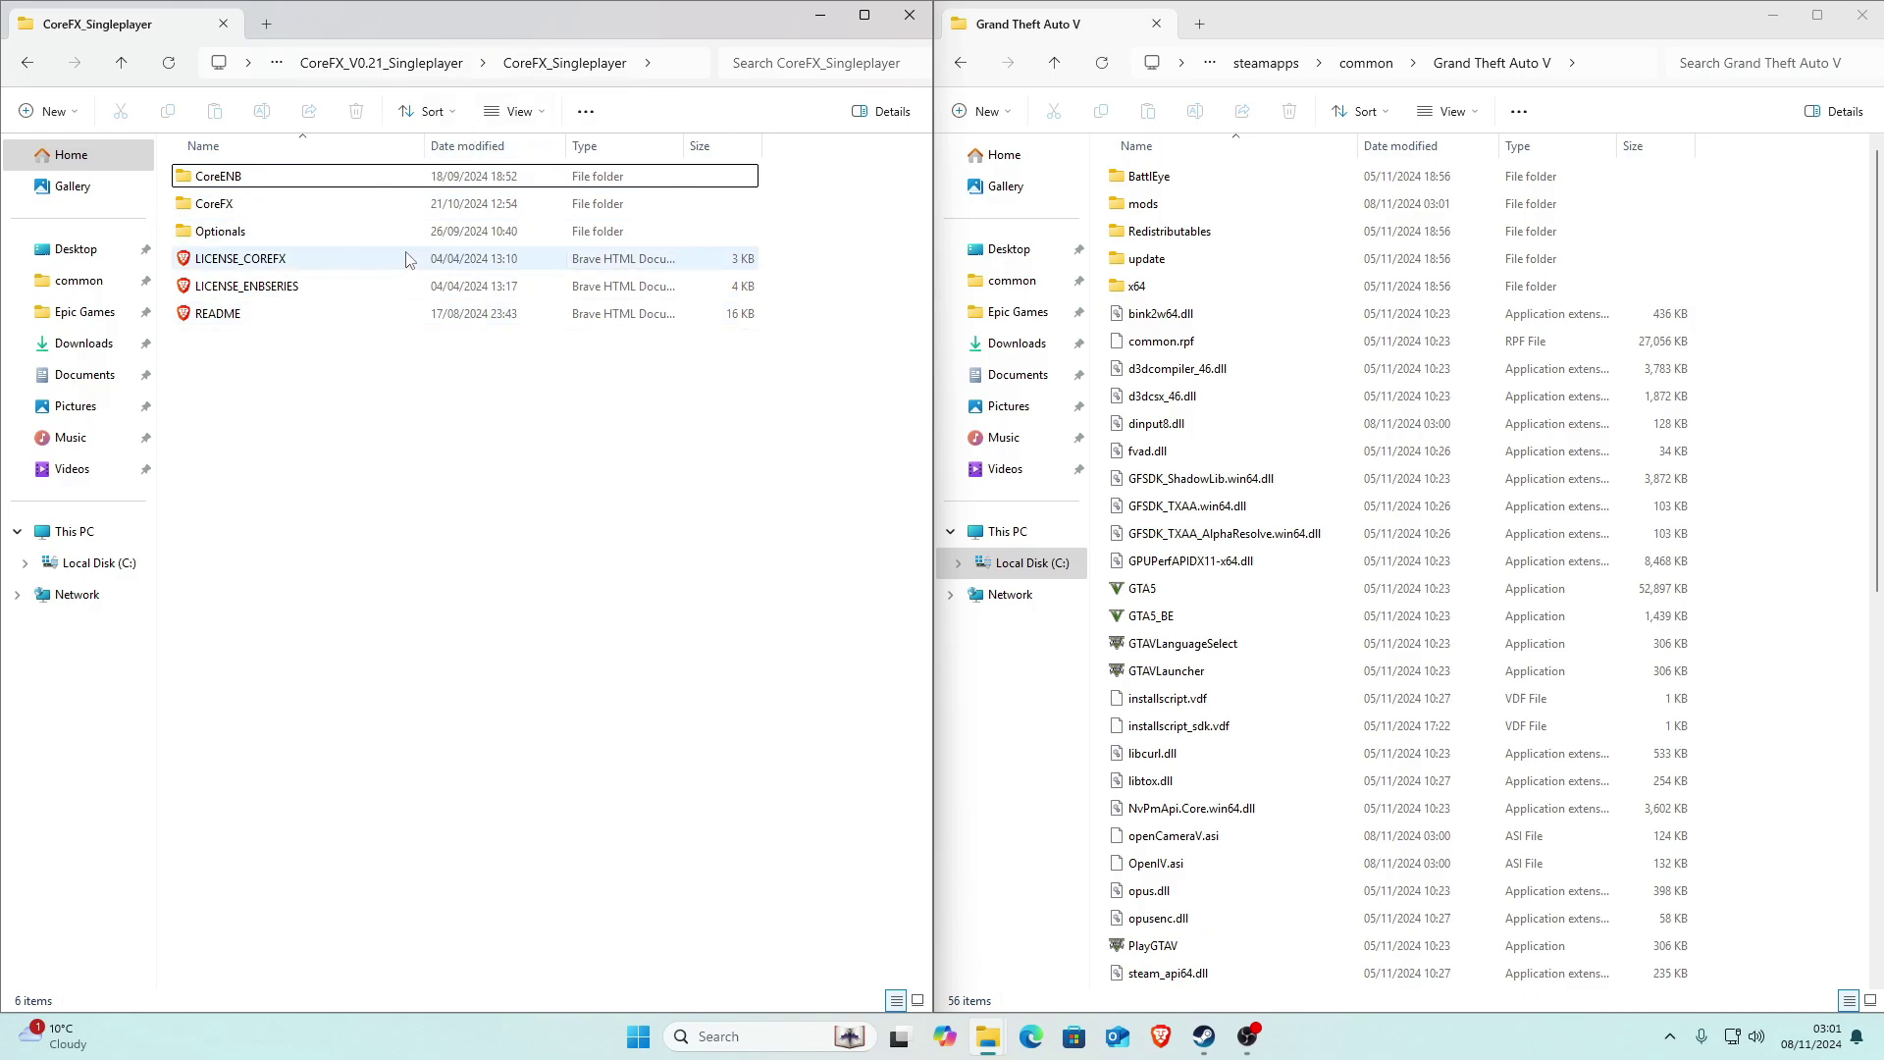
click(232, 184)
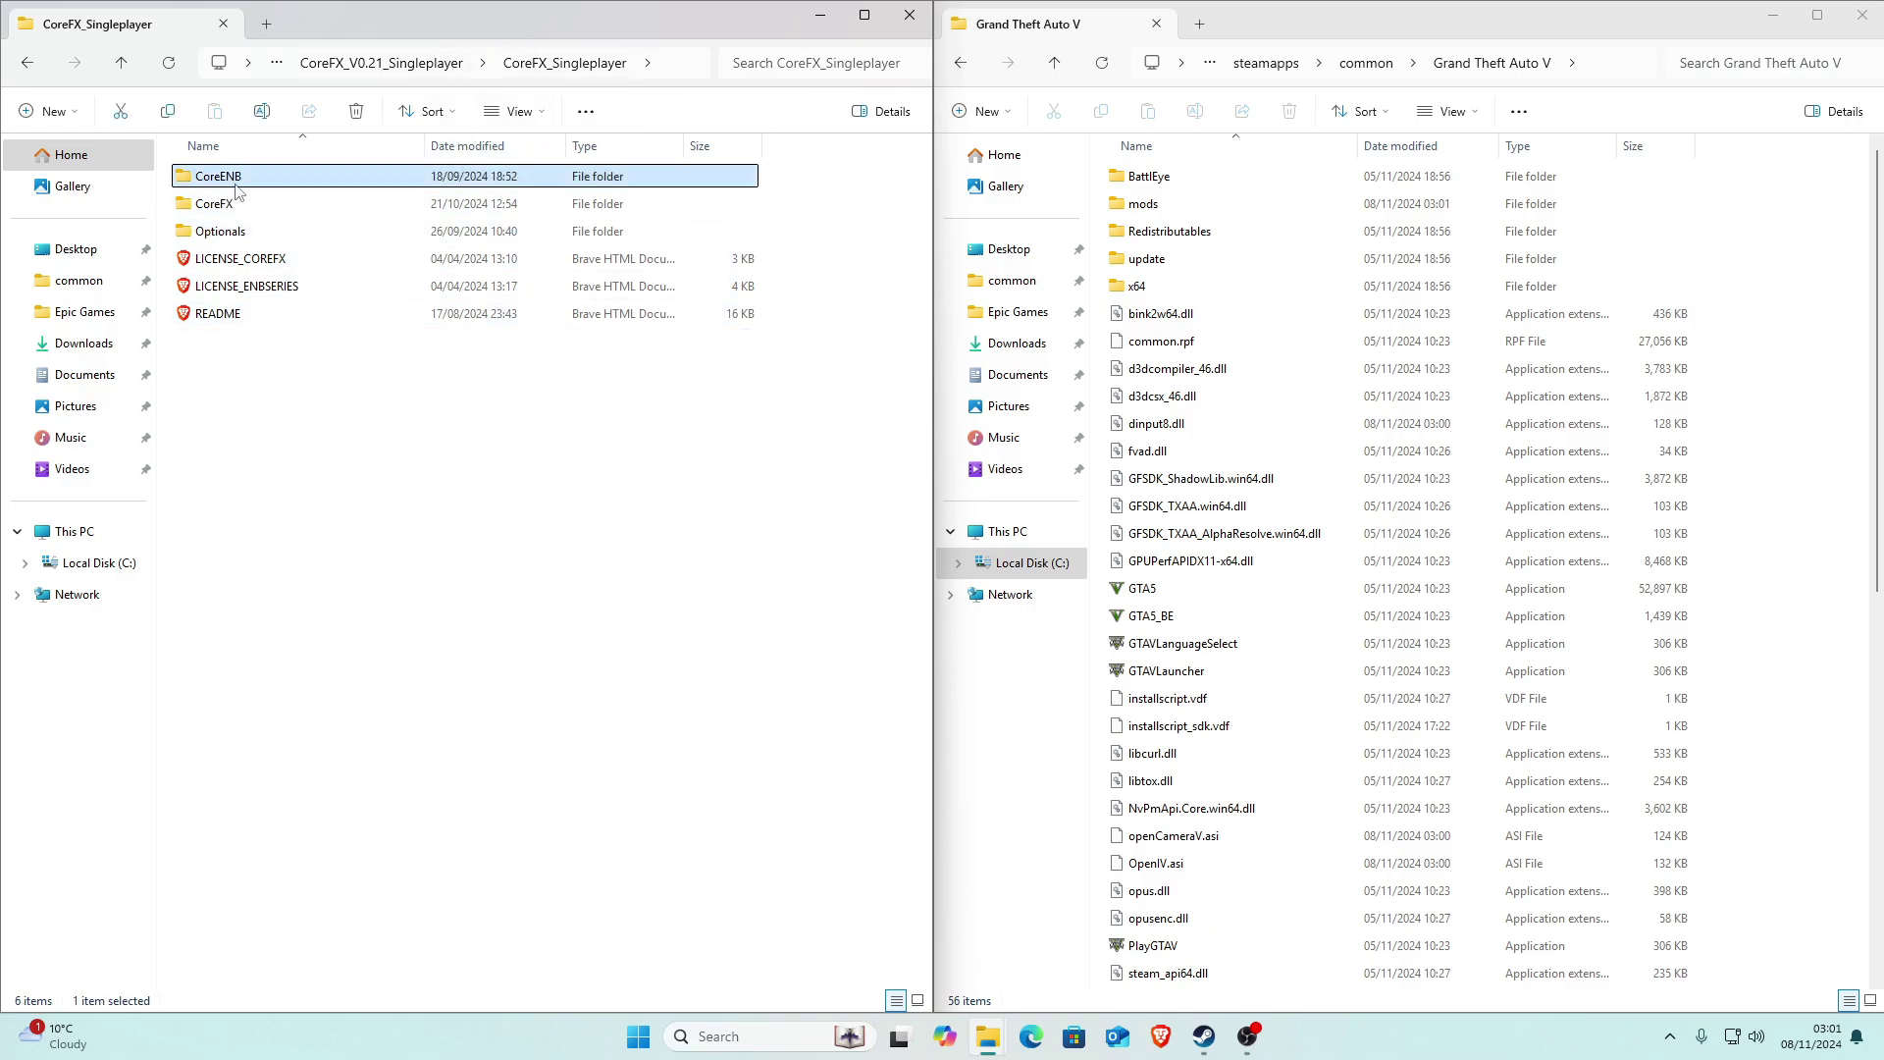
double_click(245, 185)
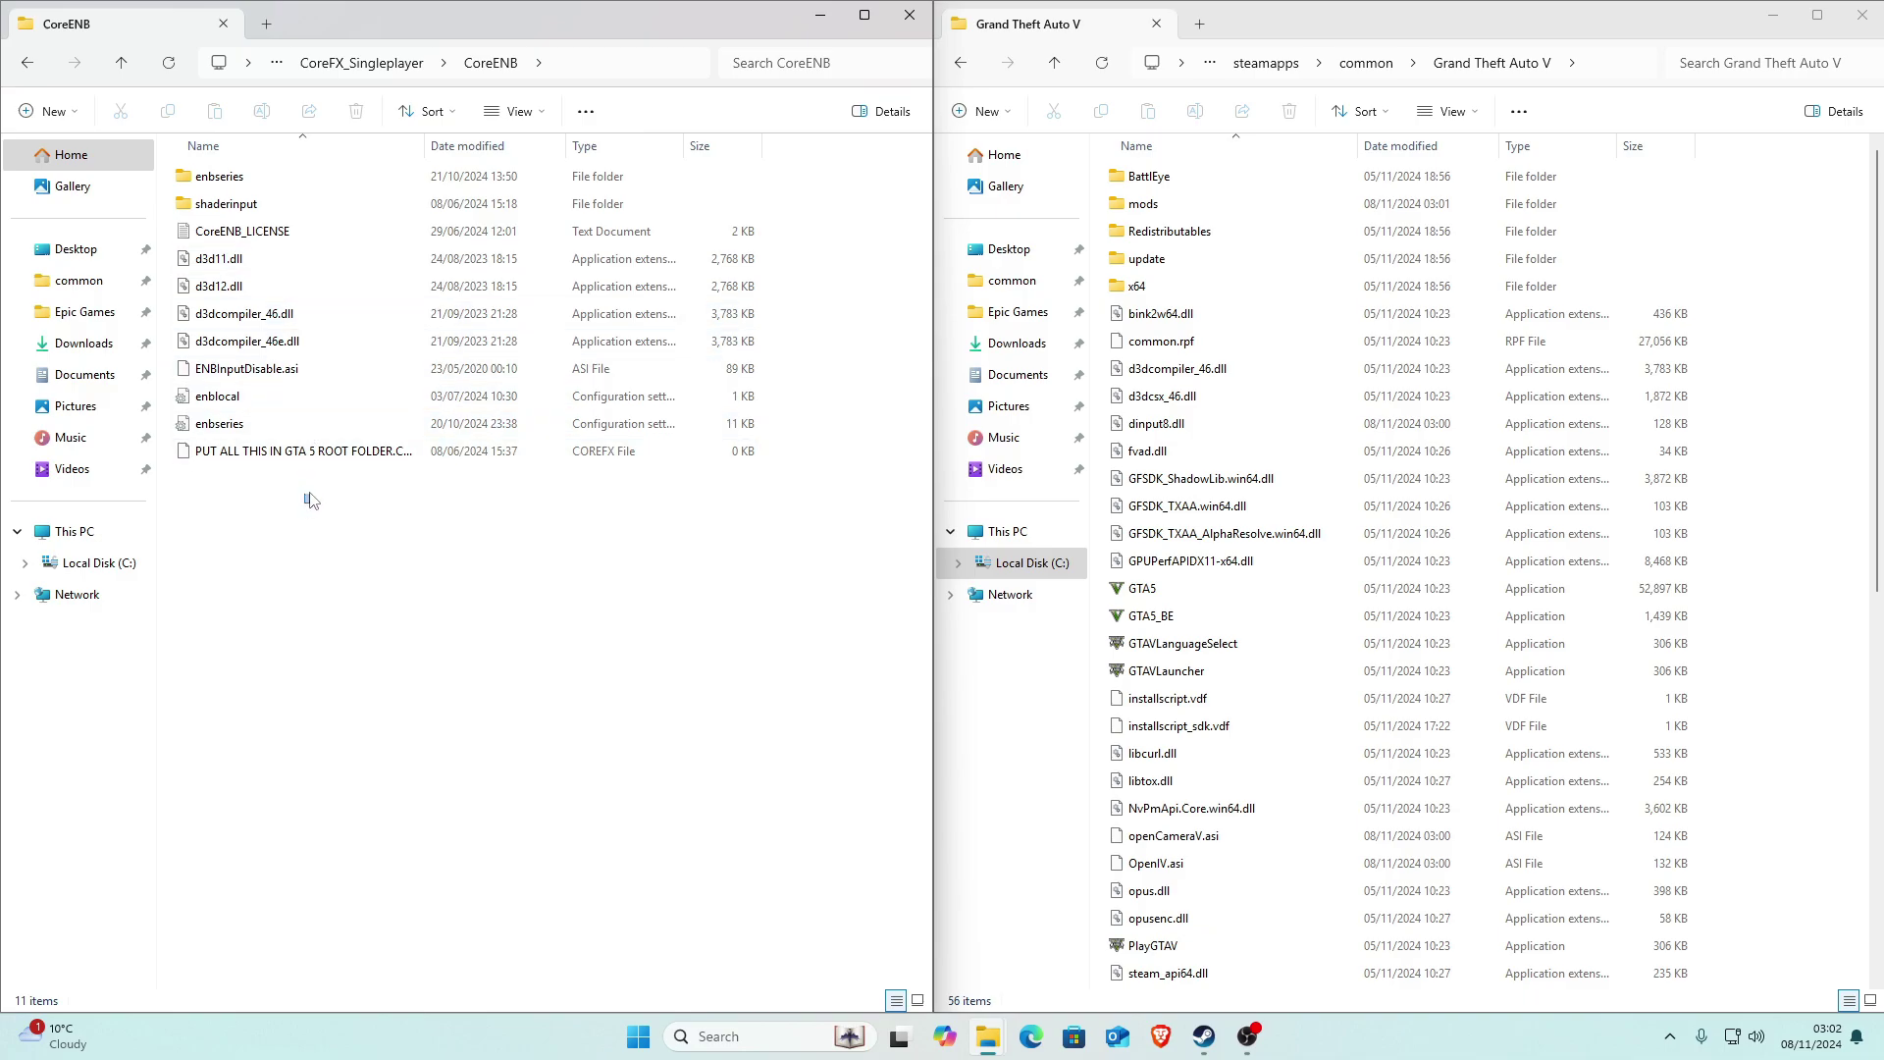
drag(304, 503, 392, 186)
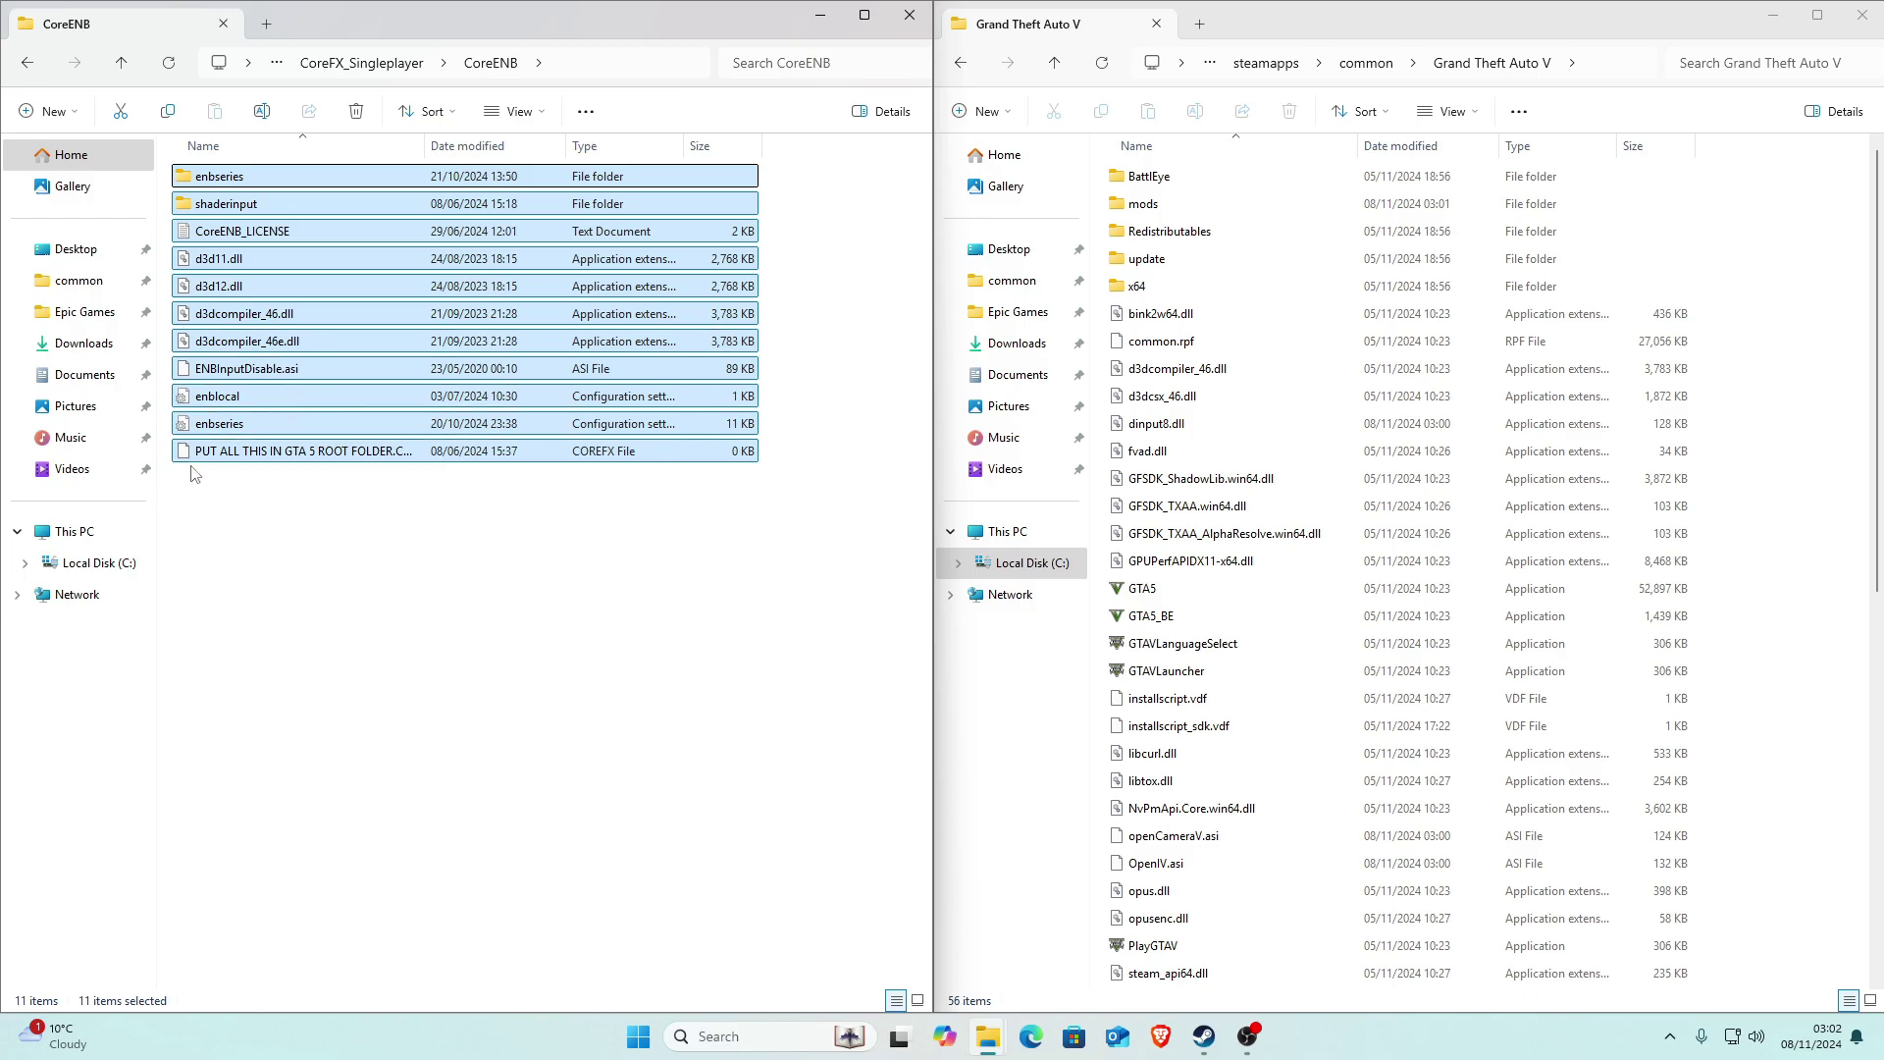
ctrl+click(290, 457)
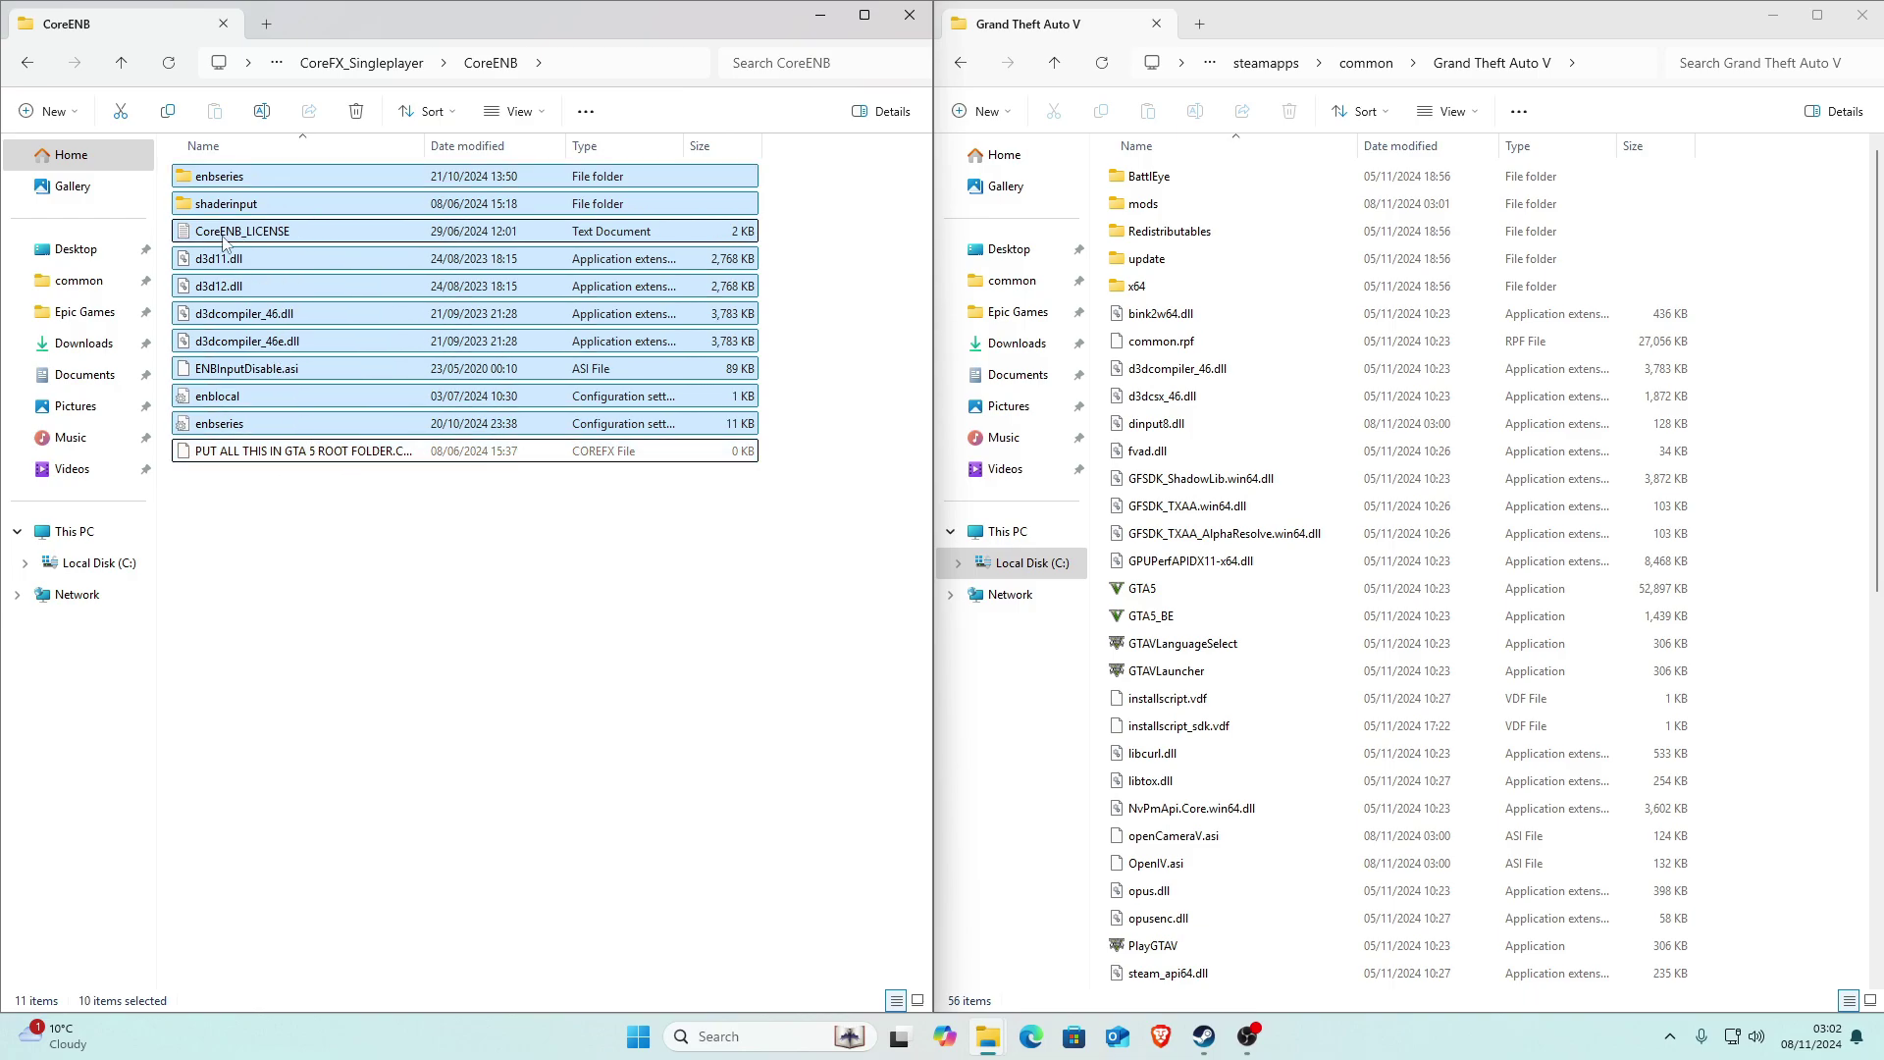
ctrl+click(263, 236)
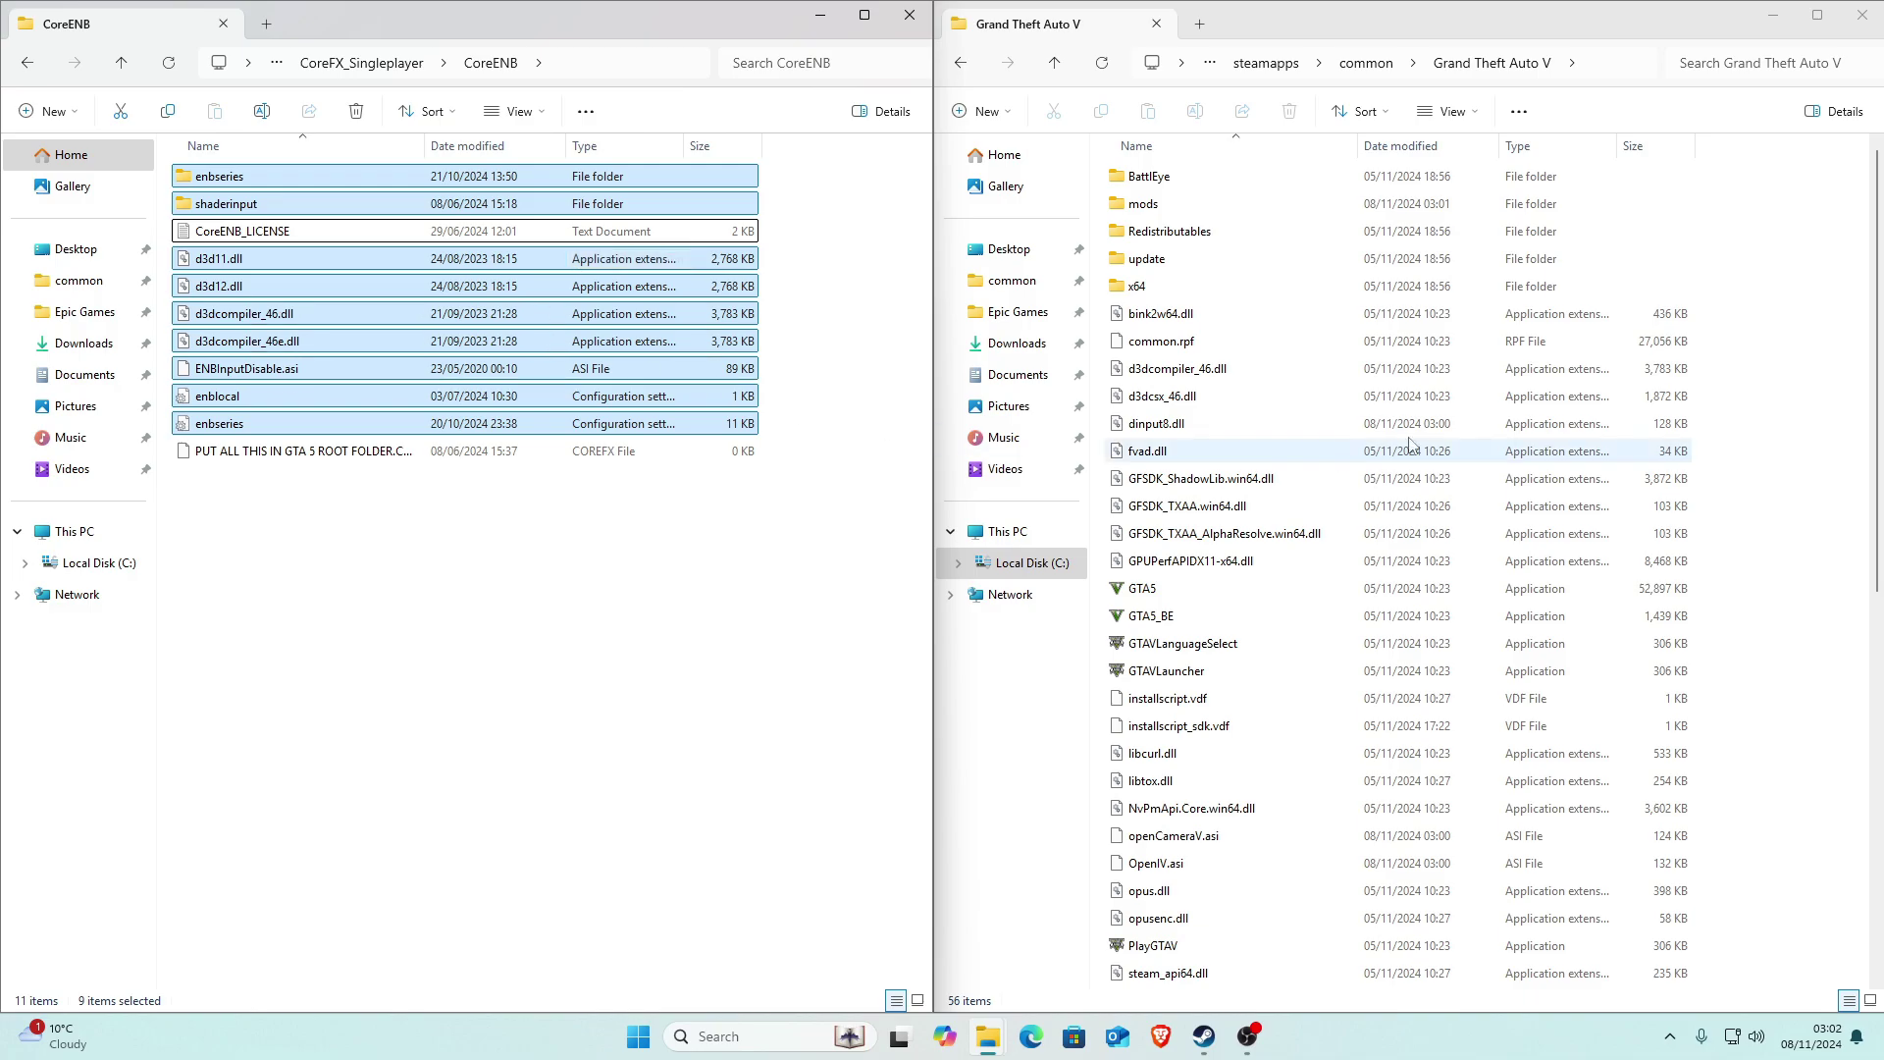
drag(574, 292, 1784, 440)
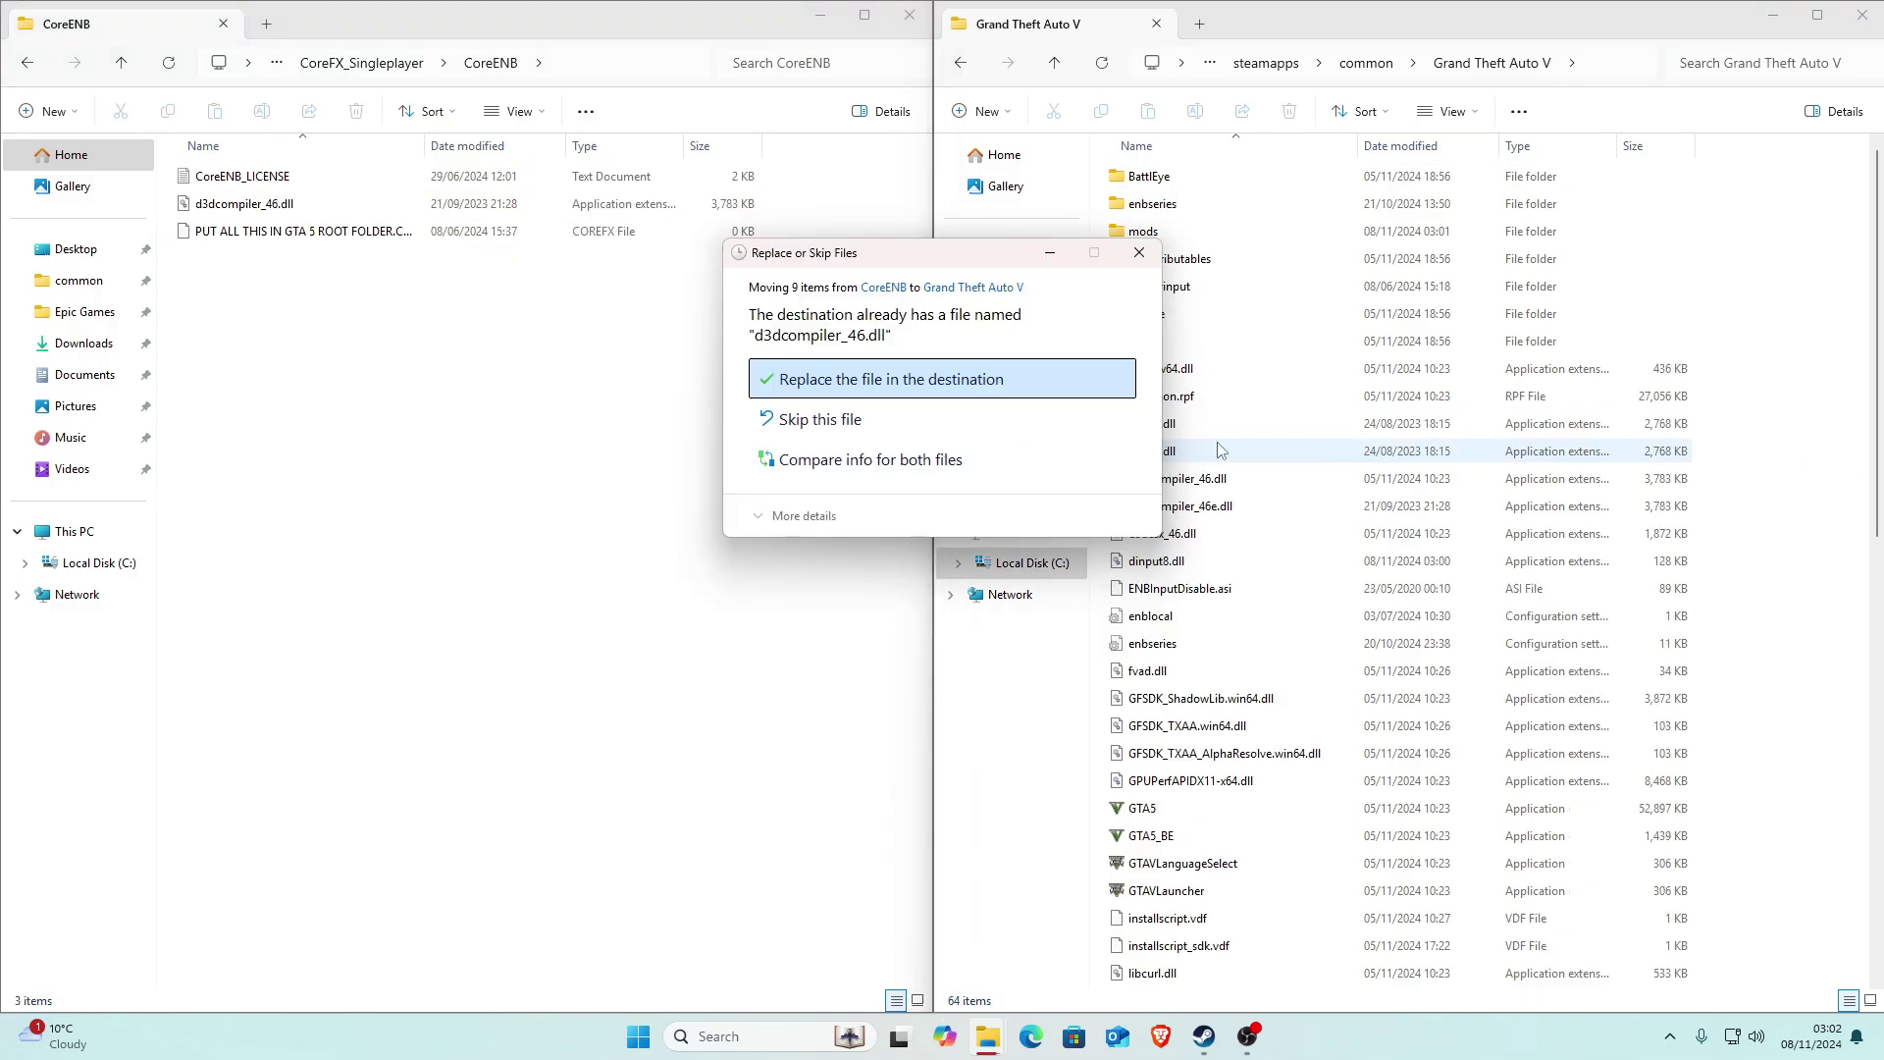
click(859, 390)
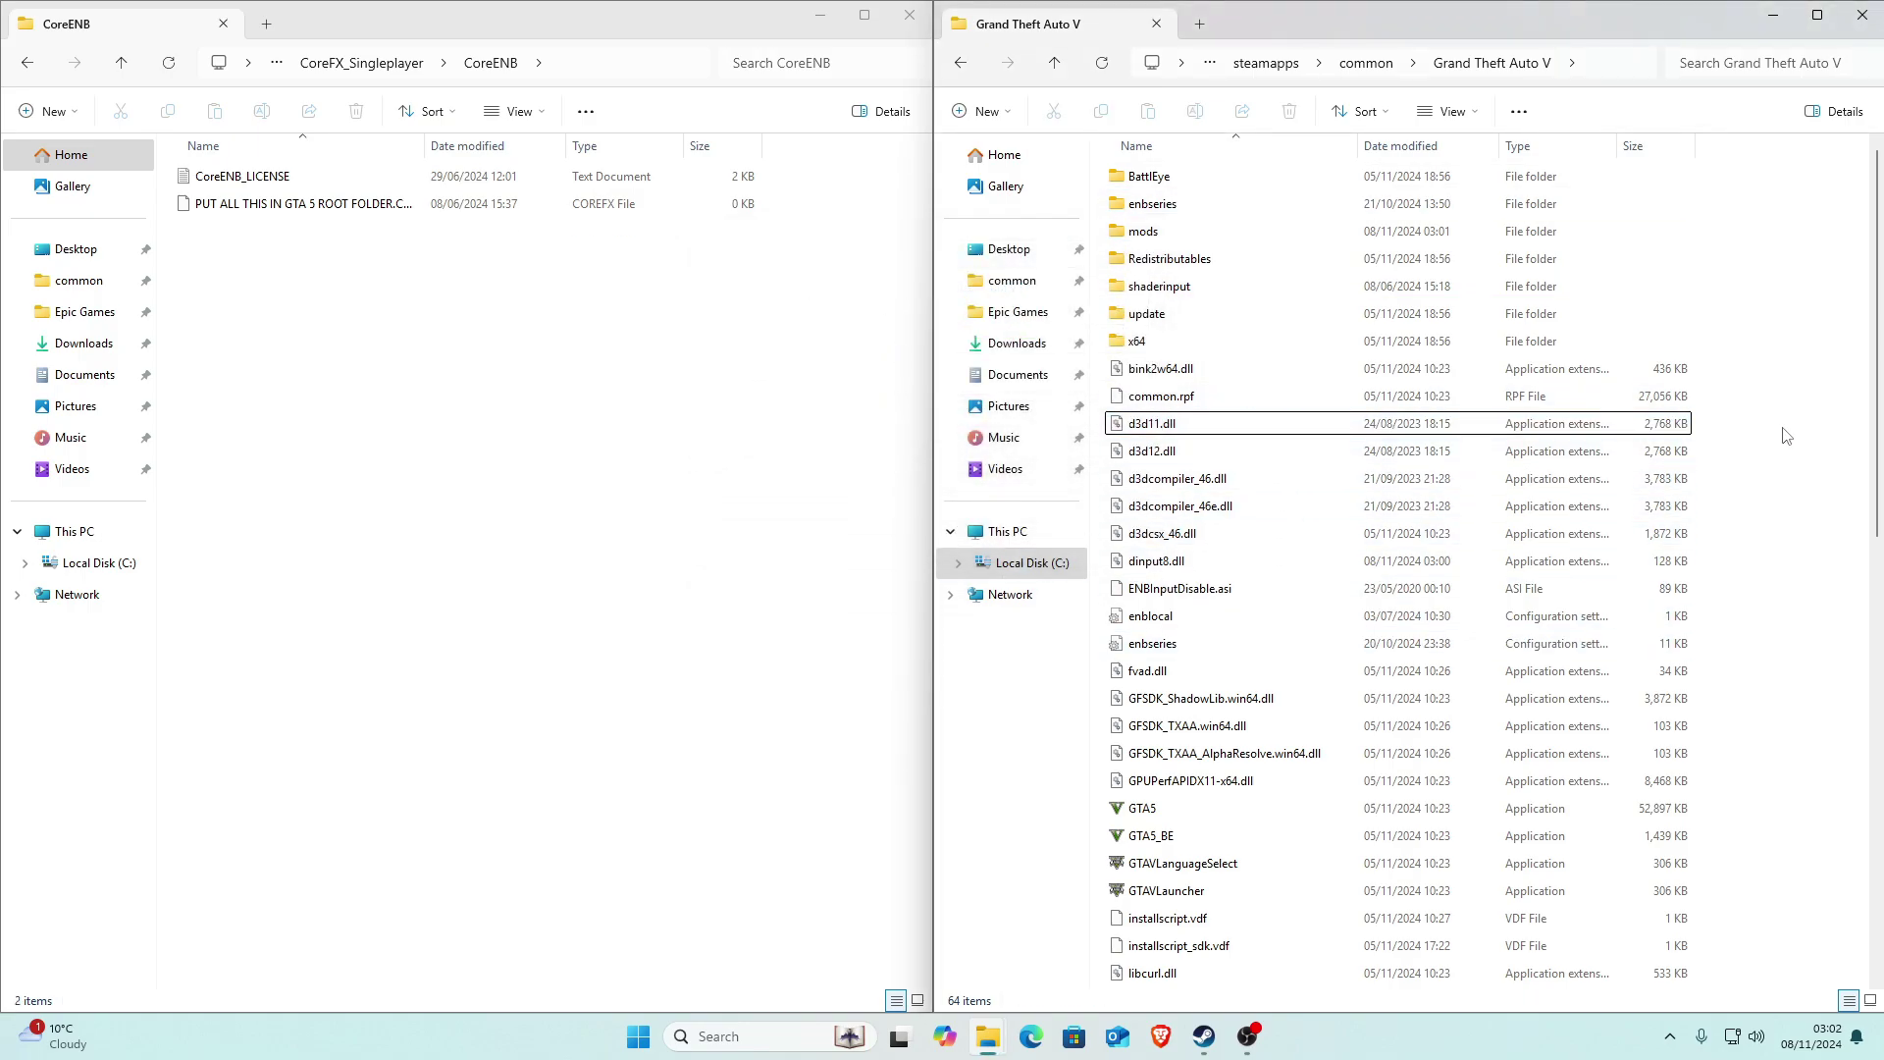
click(1102, 64)
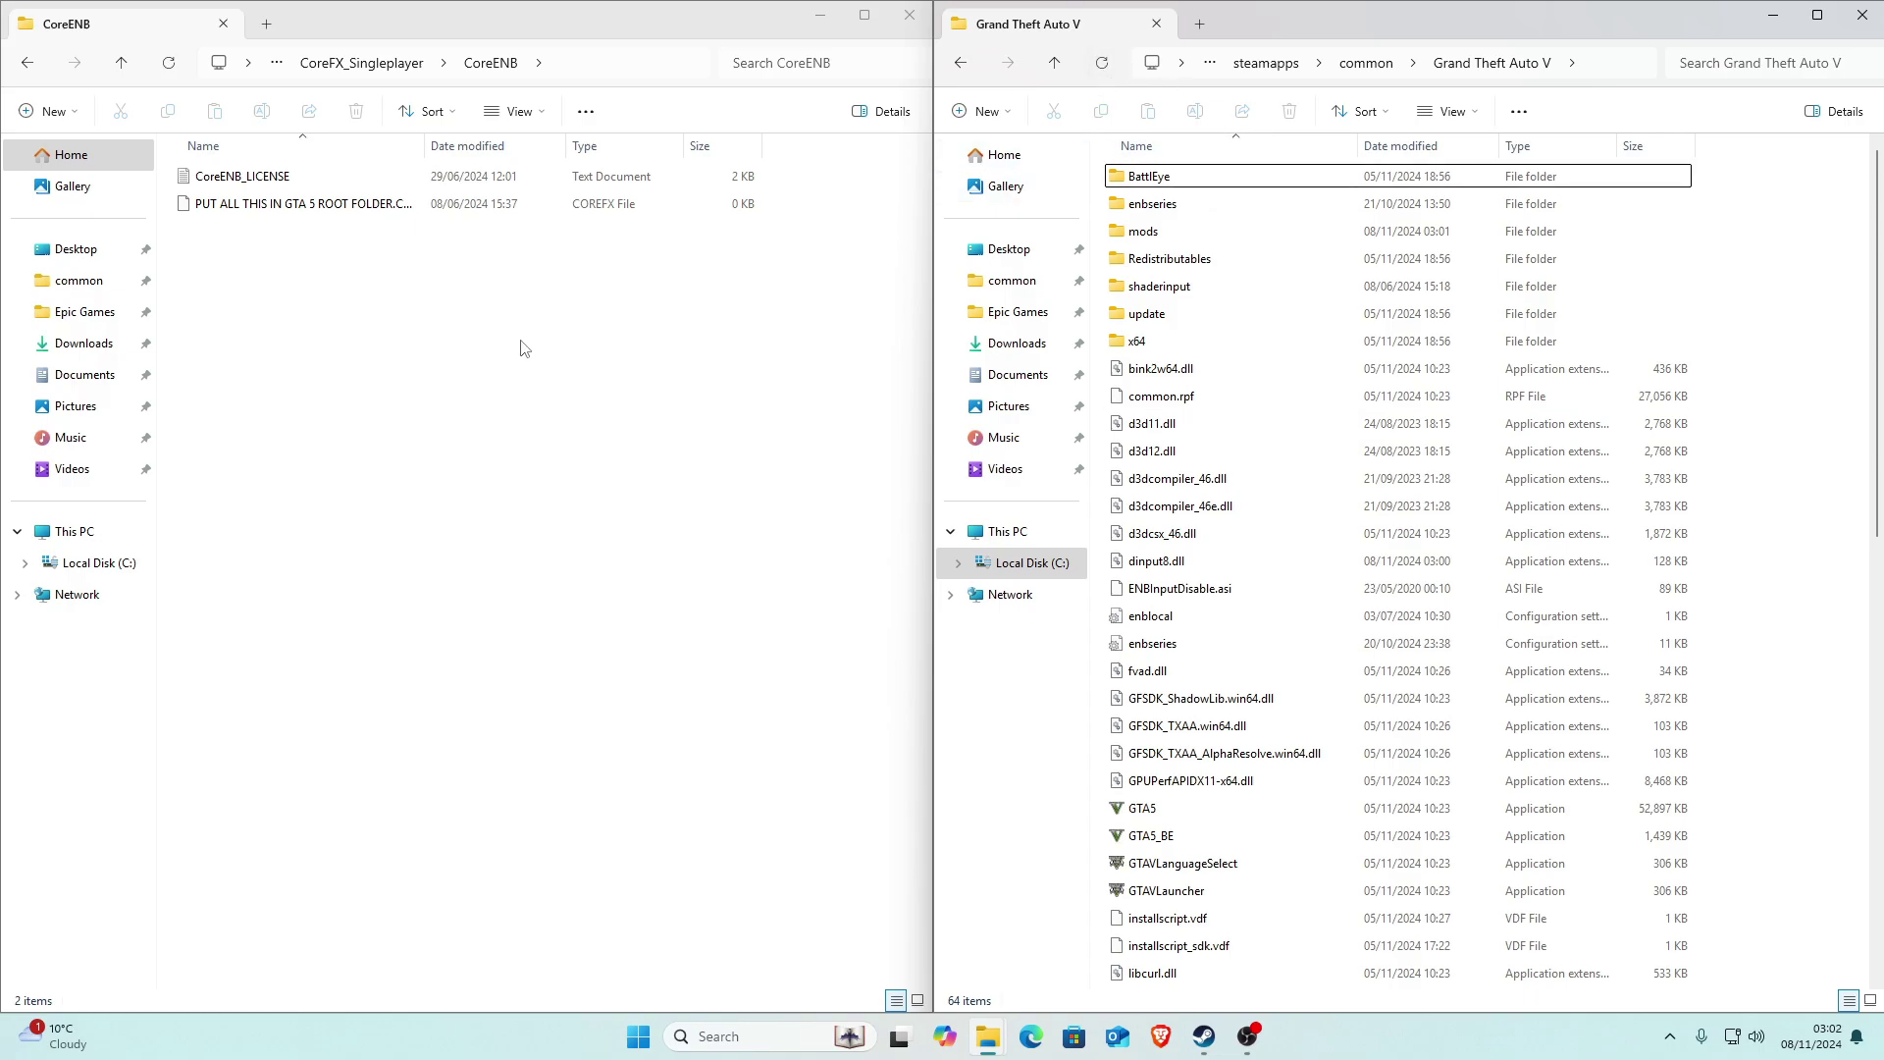
Look through the Optionals folder in CoreFX_Singleplayer, examining the BrighterEmergencyLights package inside Brighter Emergency Lights, and go back
click(361, 63)
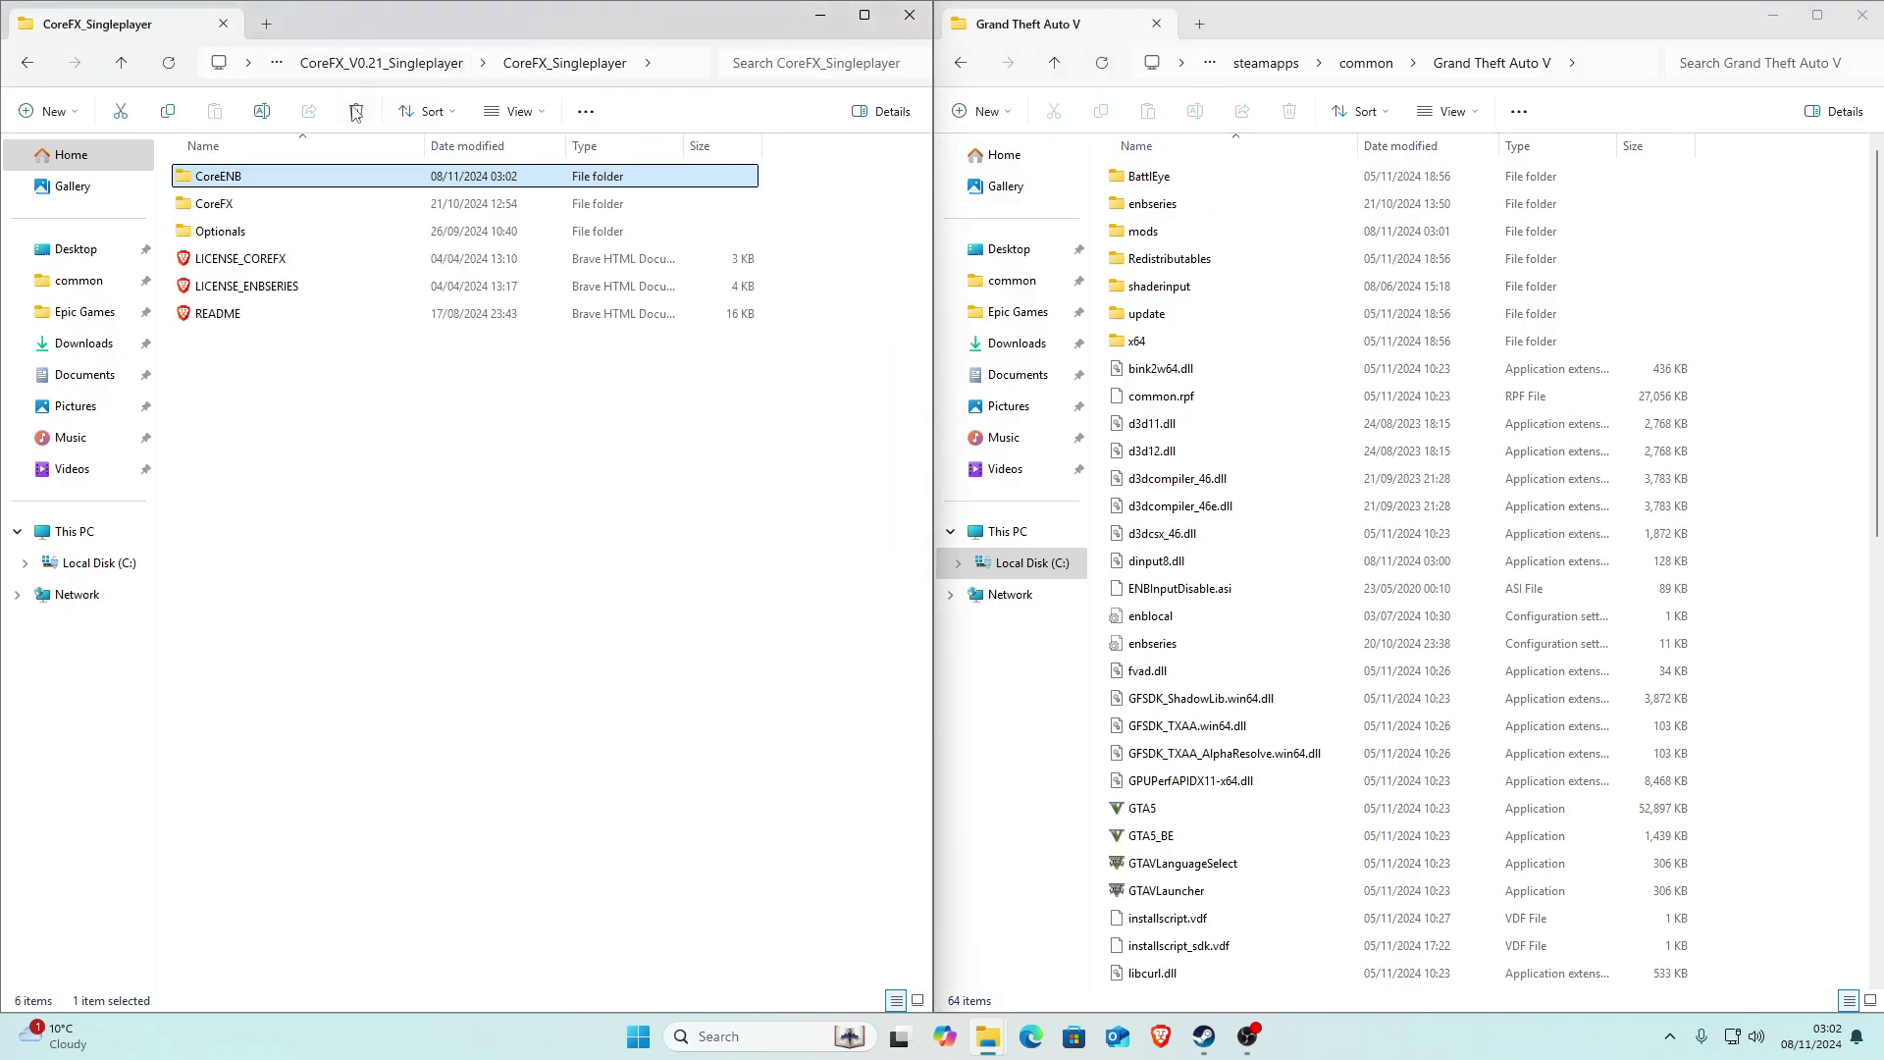
click(217, 236)
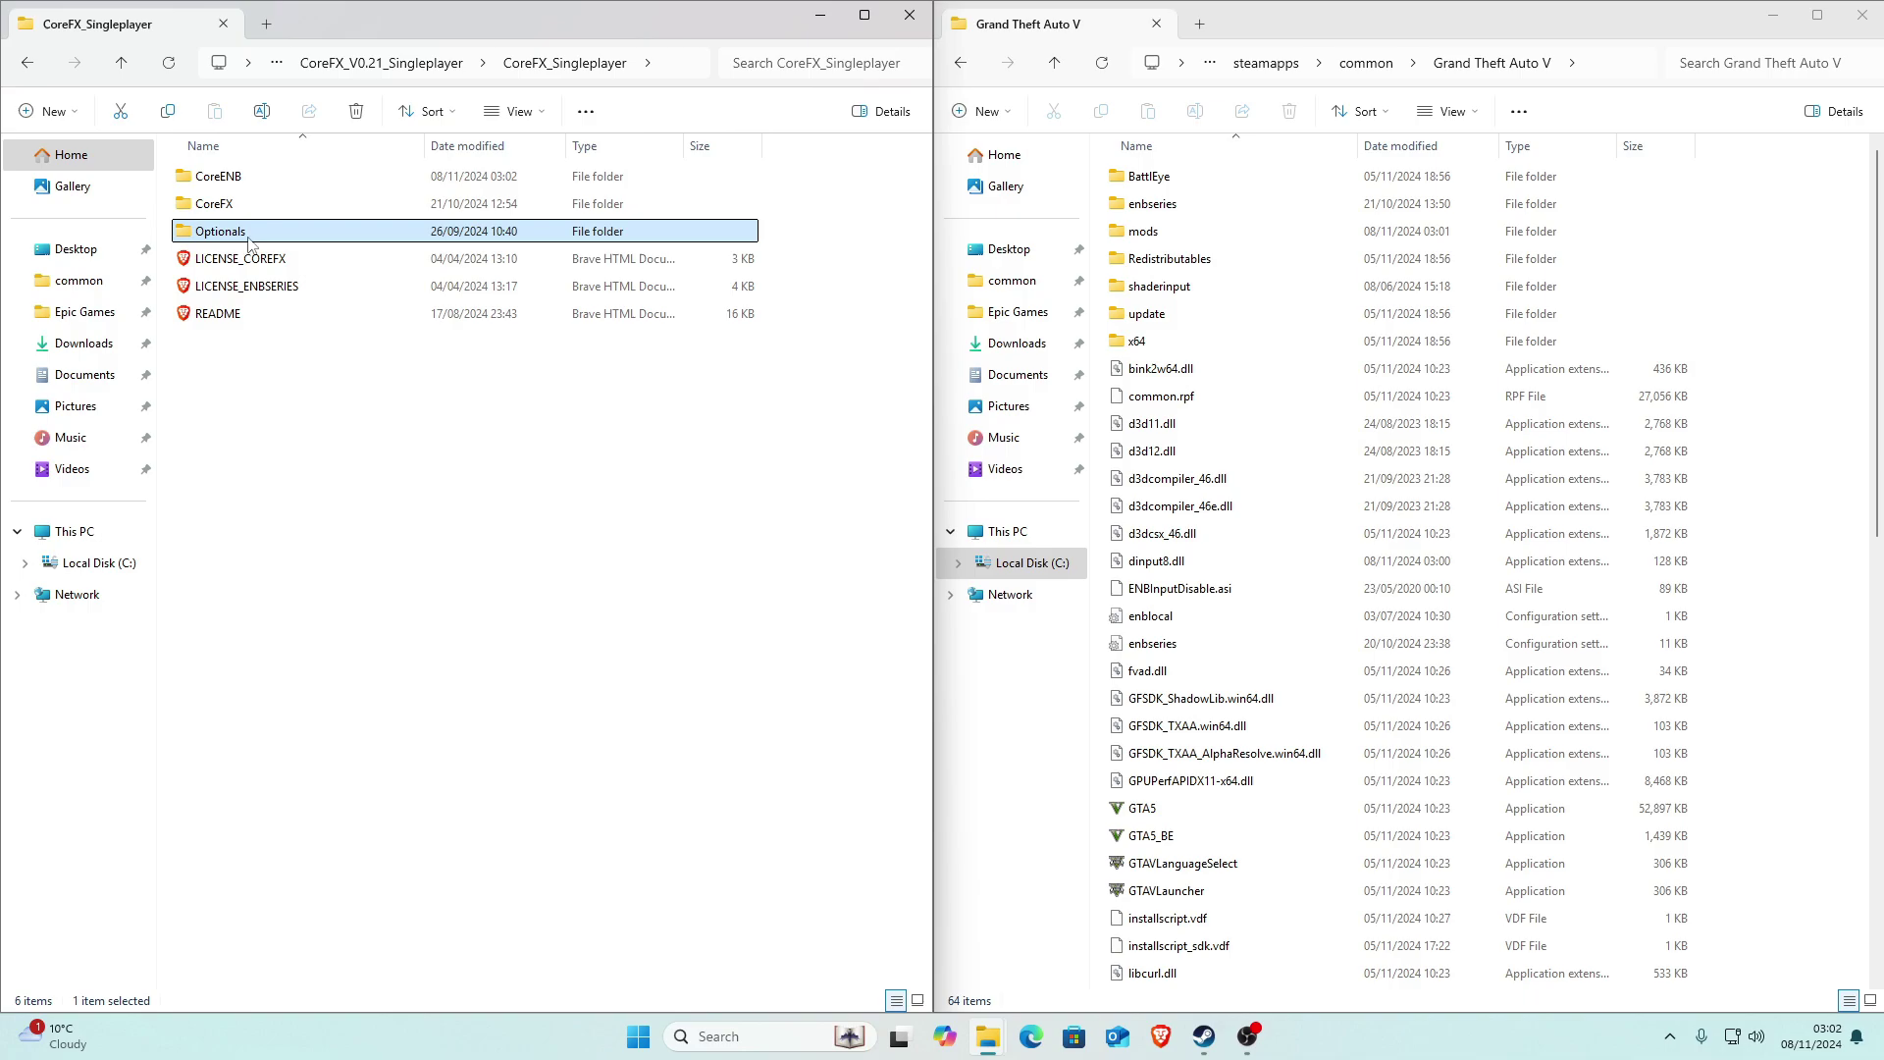
double_click(254, 238)
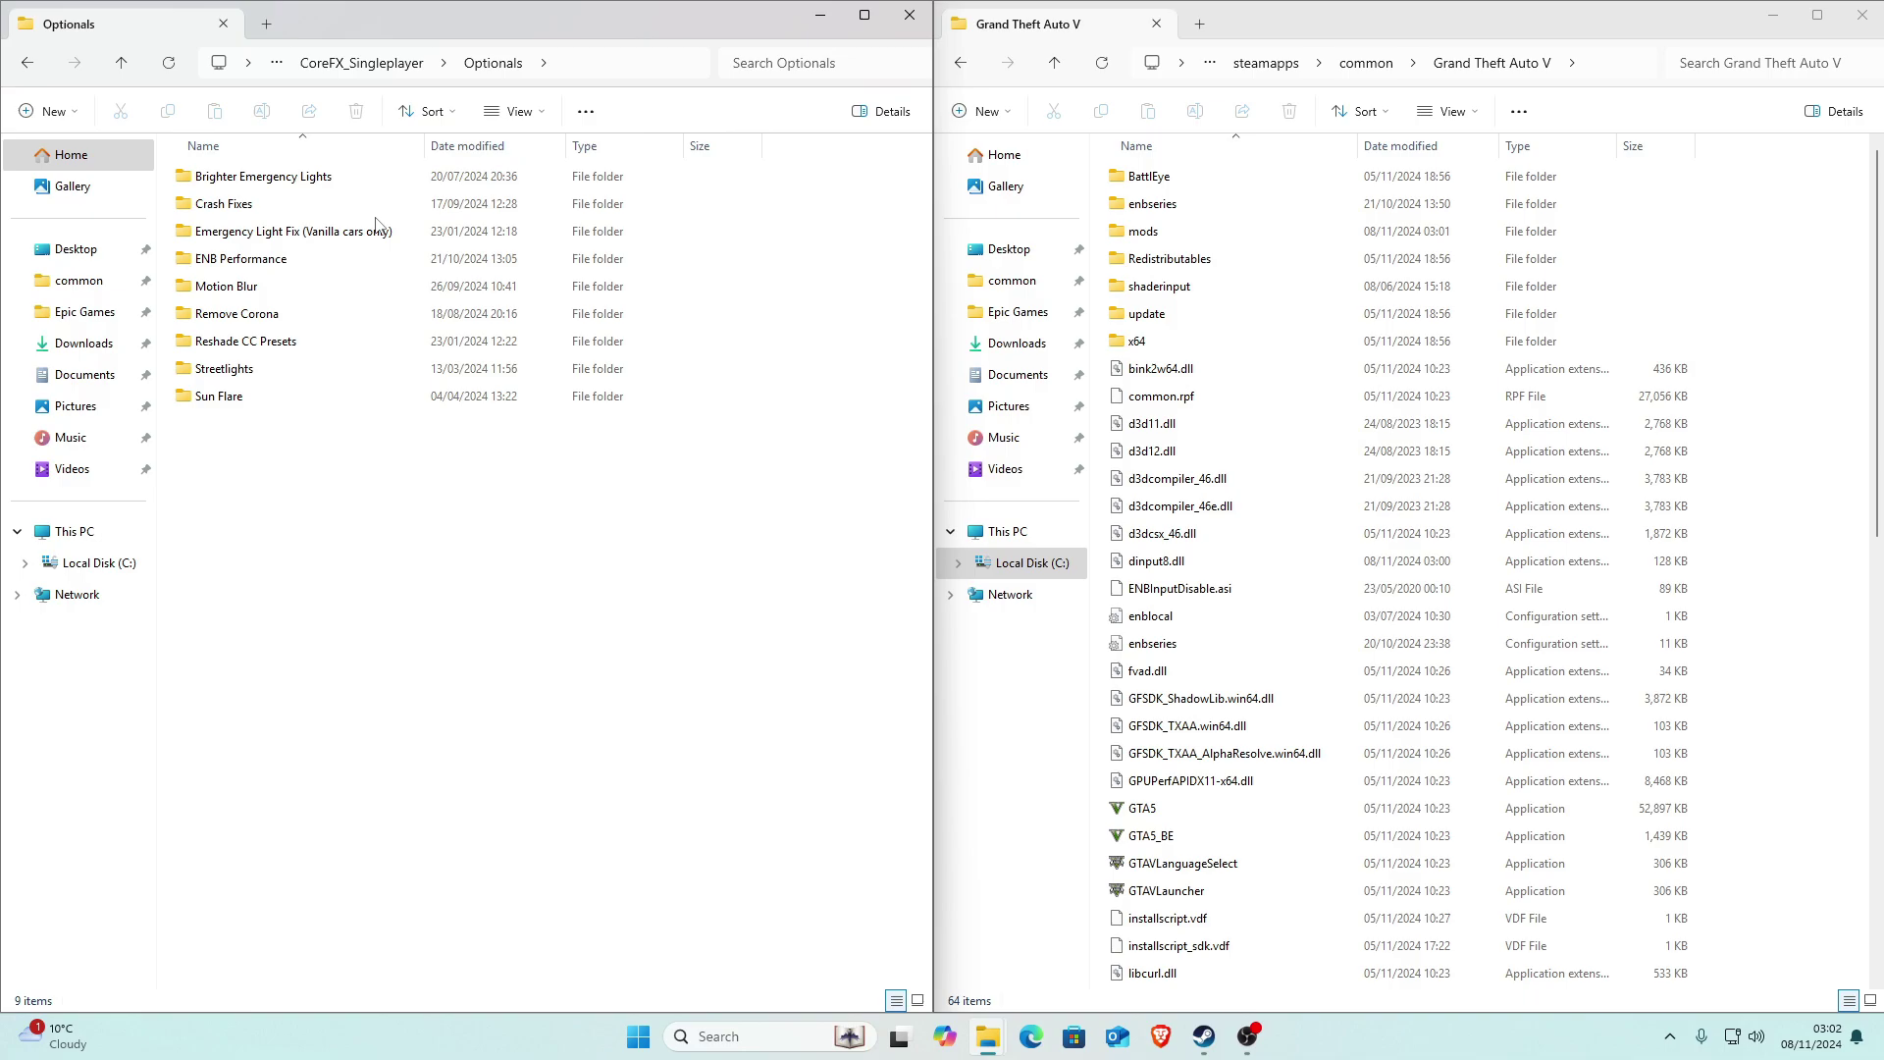
double_click(304, 178)
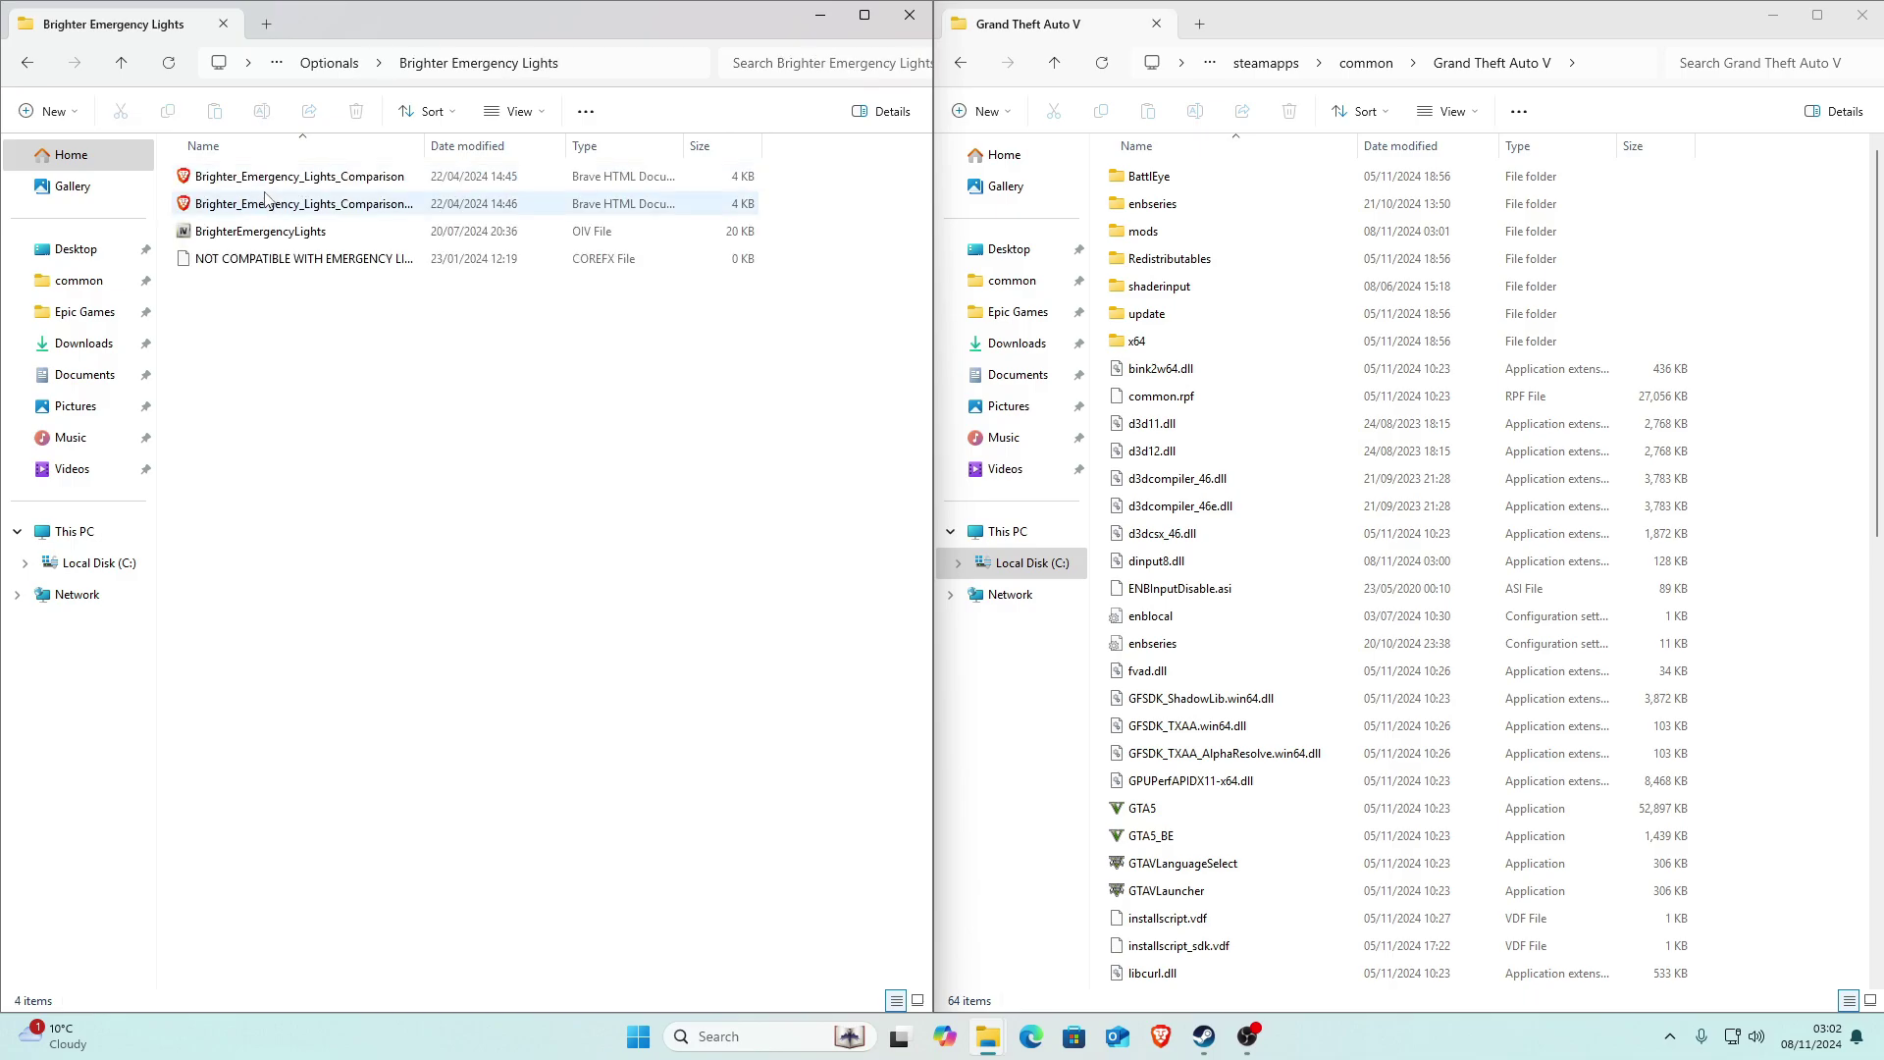
click(245, 232)
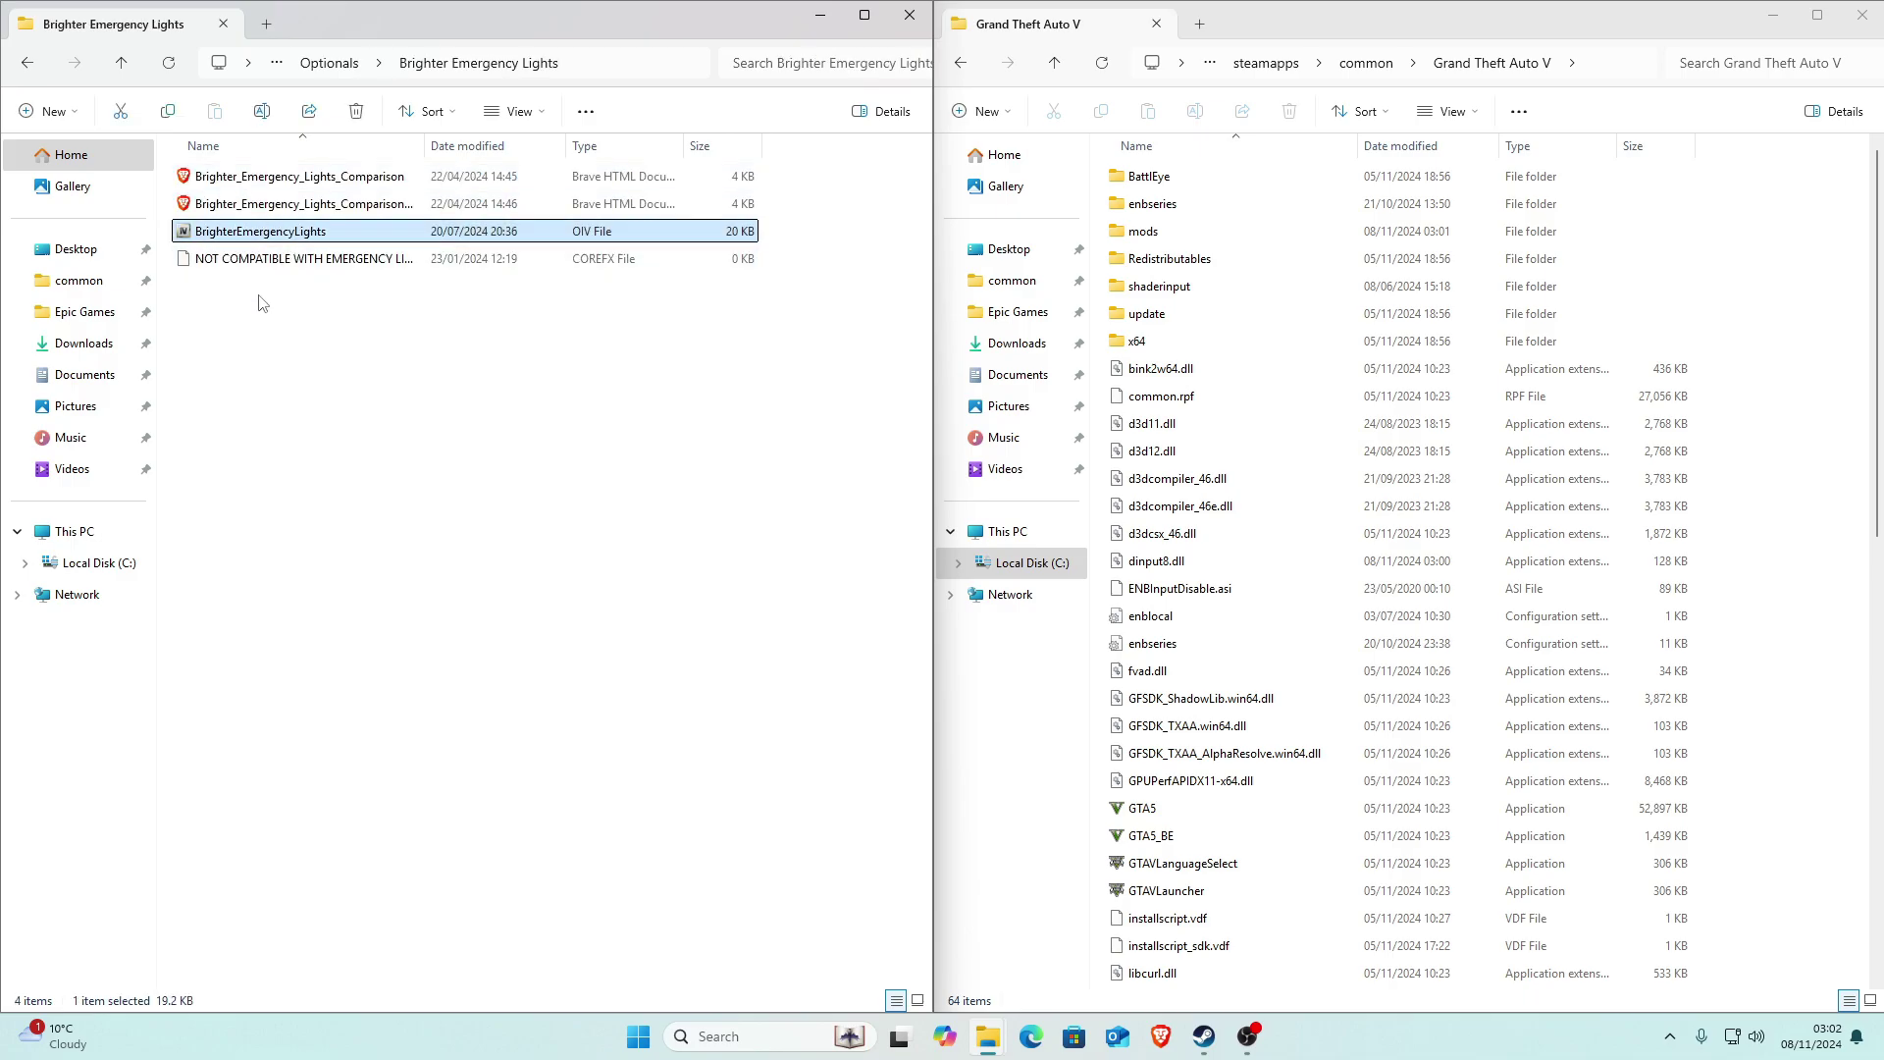
click(40, 67)
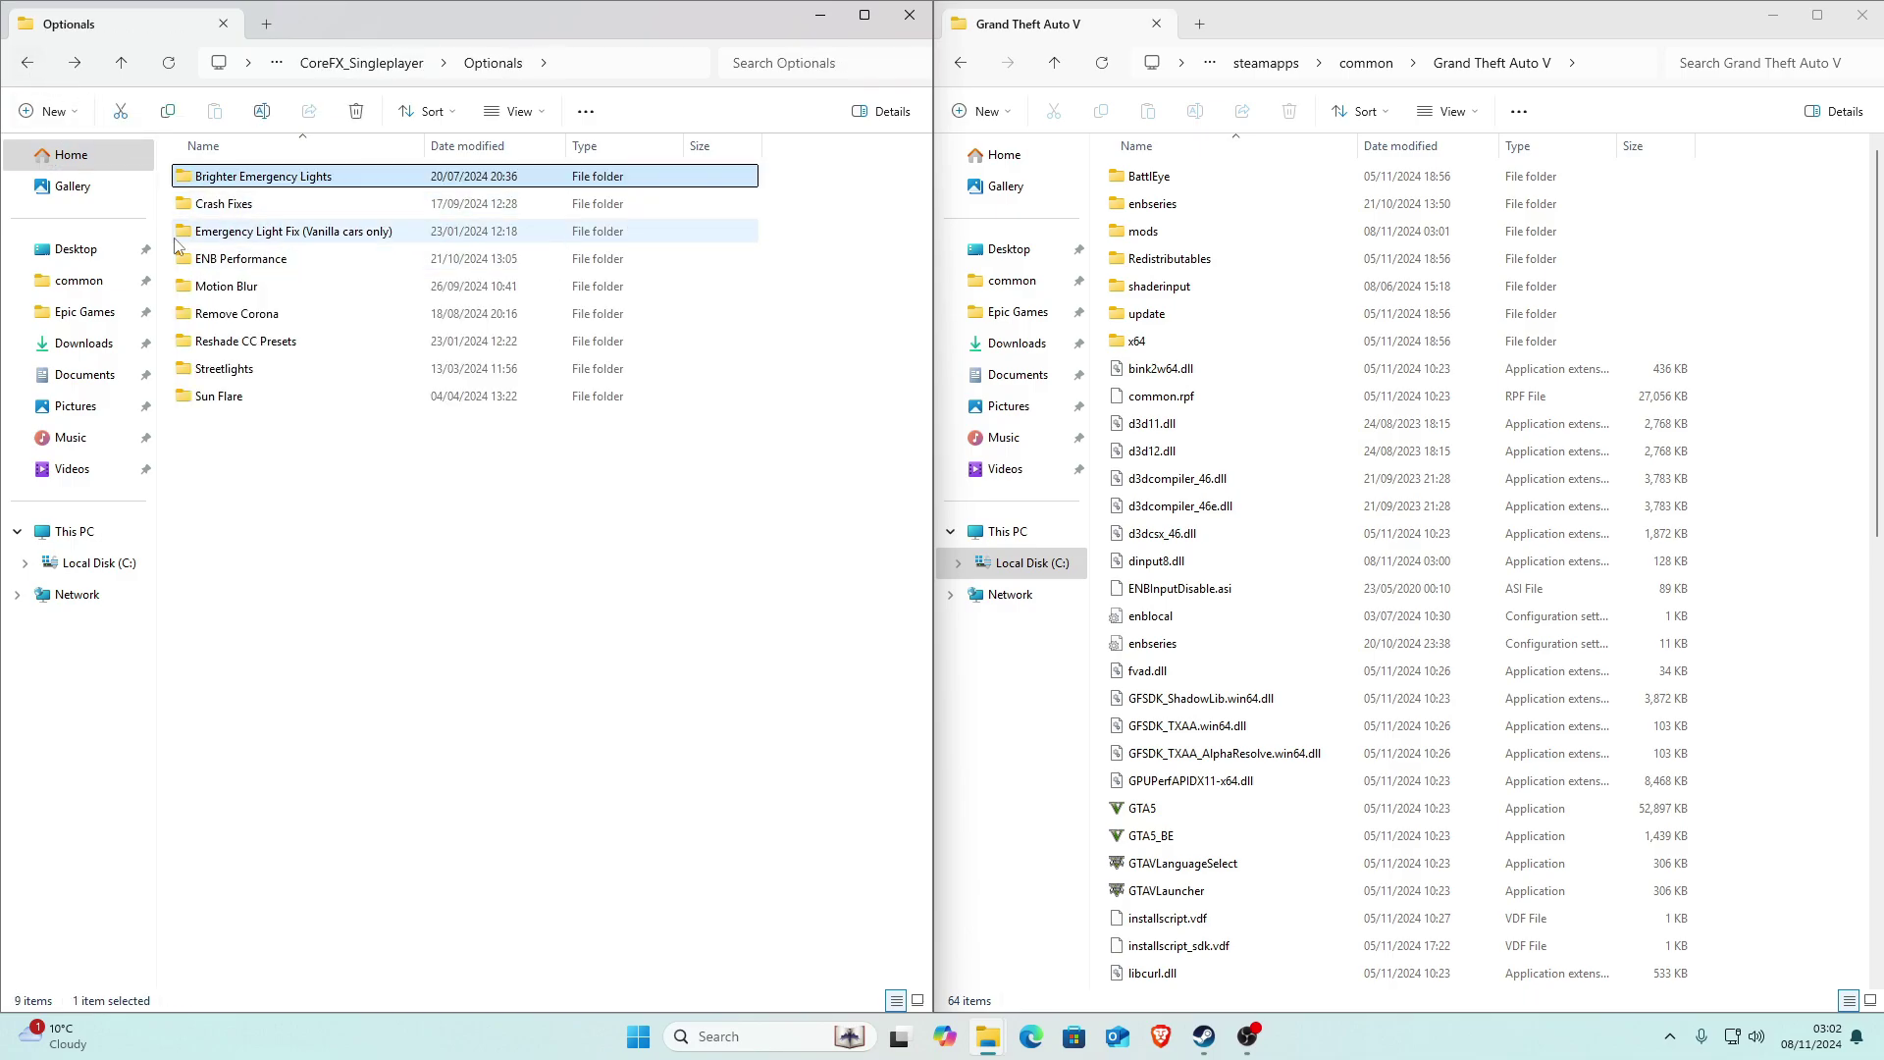
click(37, 67)
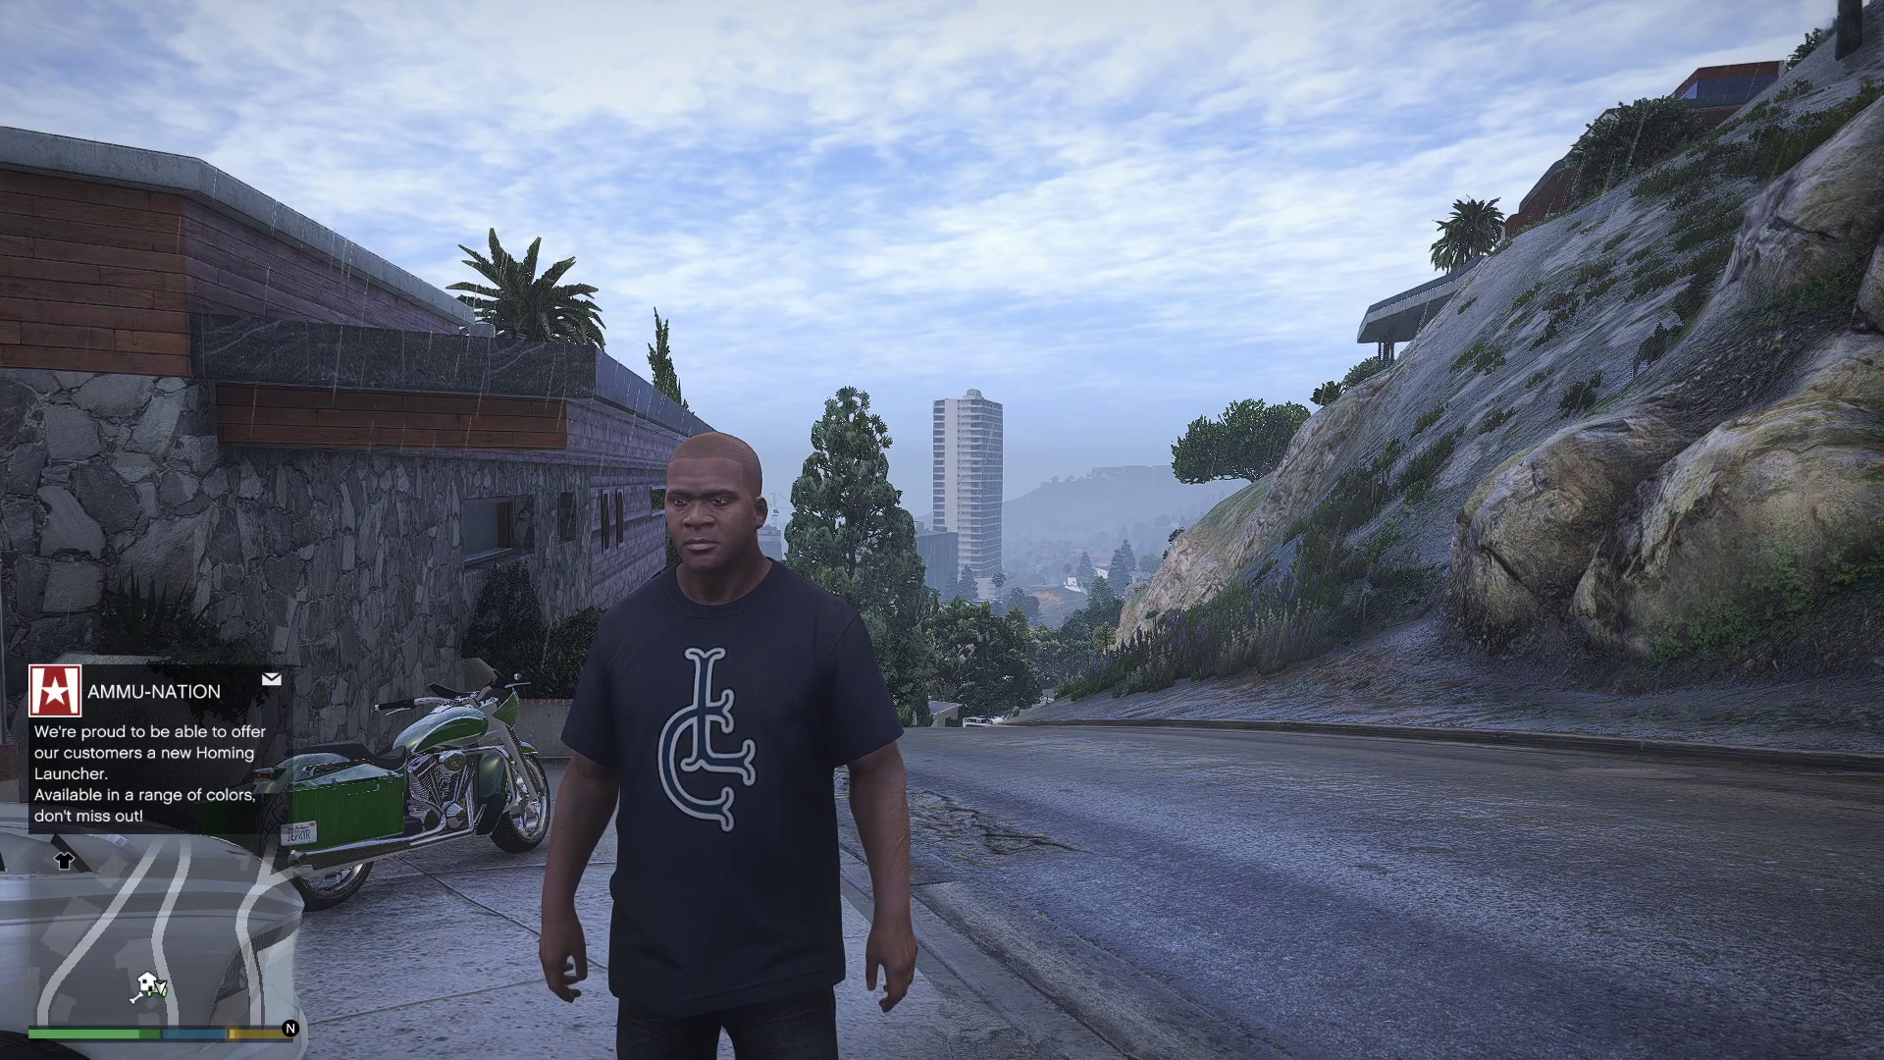
key(w)
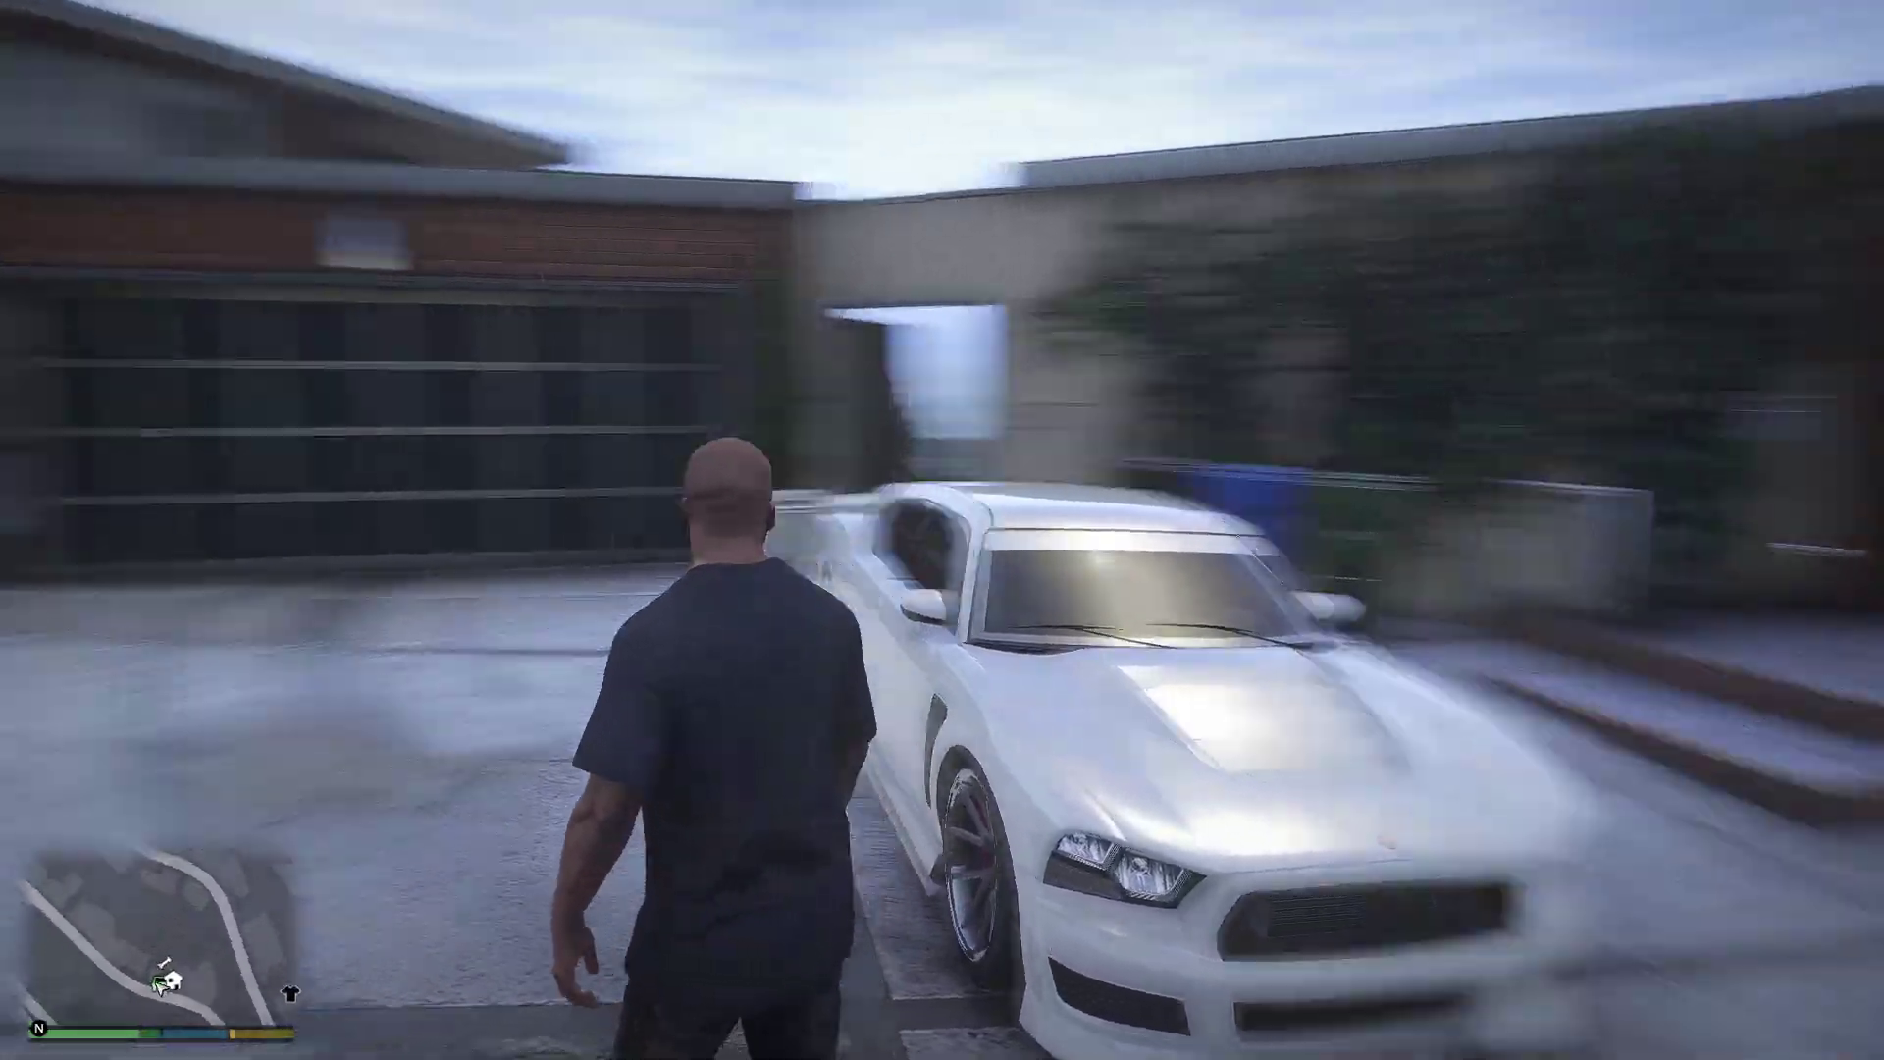
key(w)
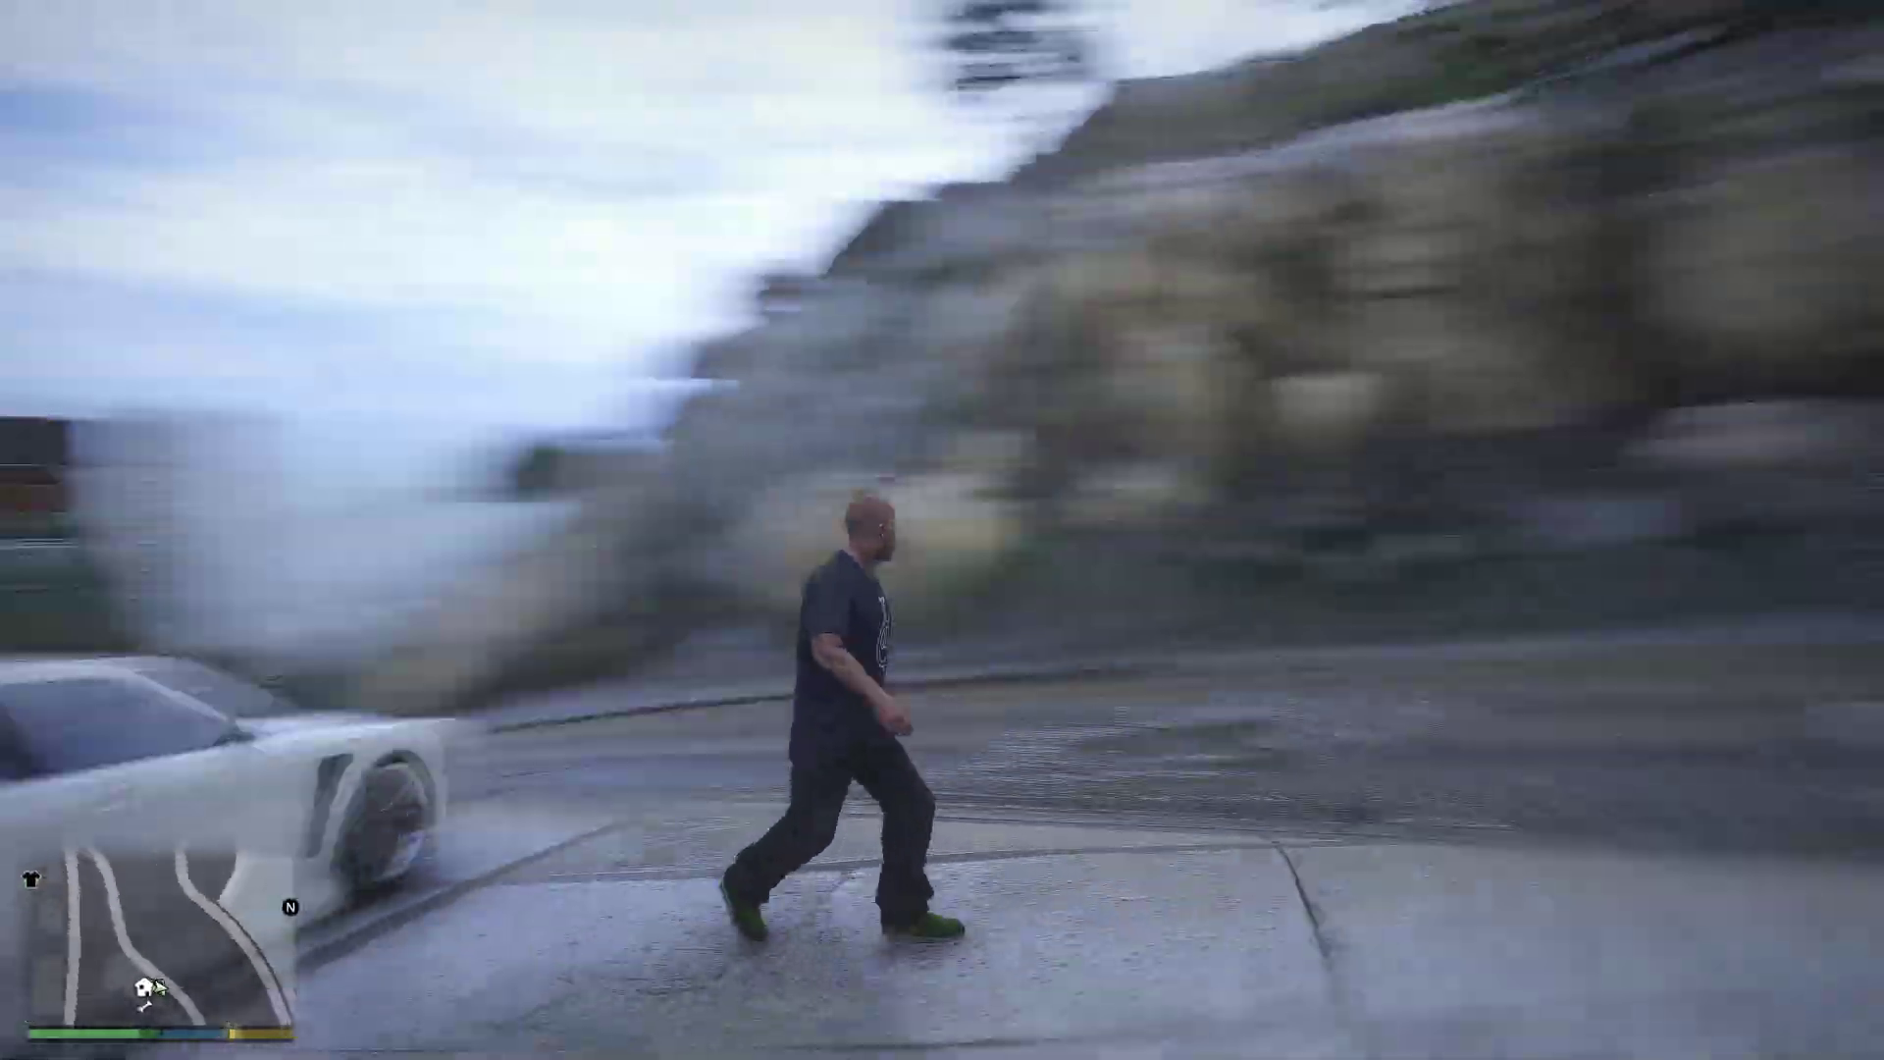
key(w)
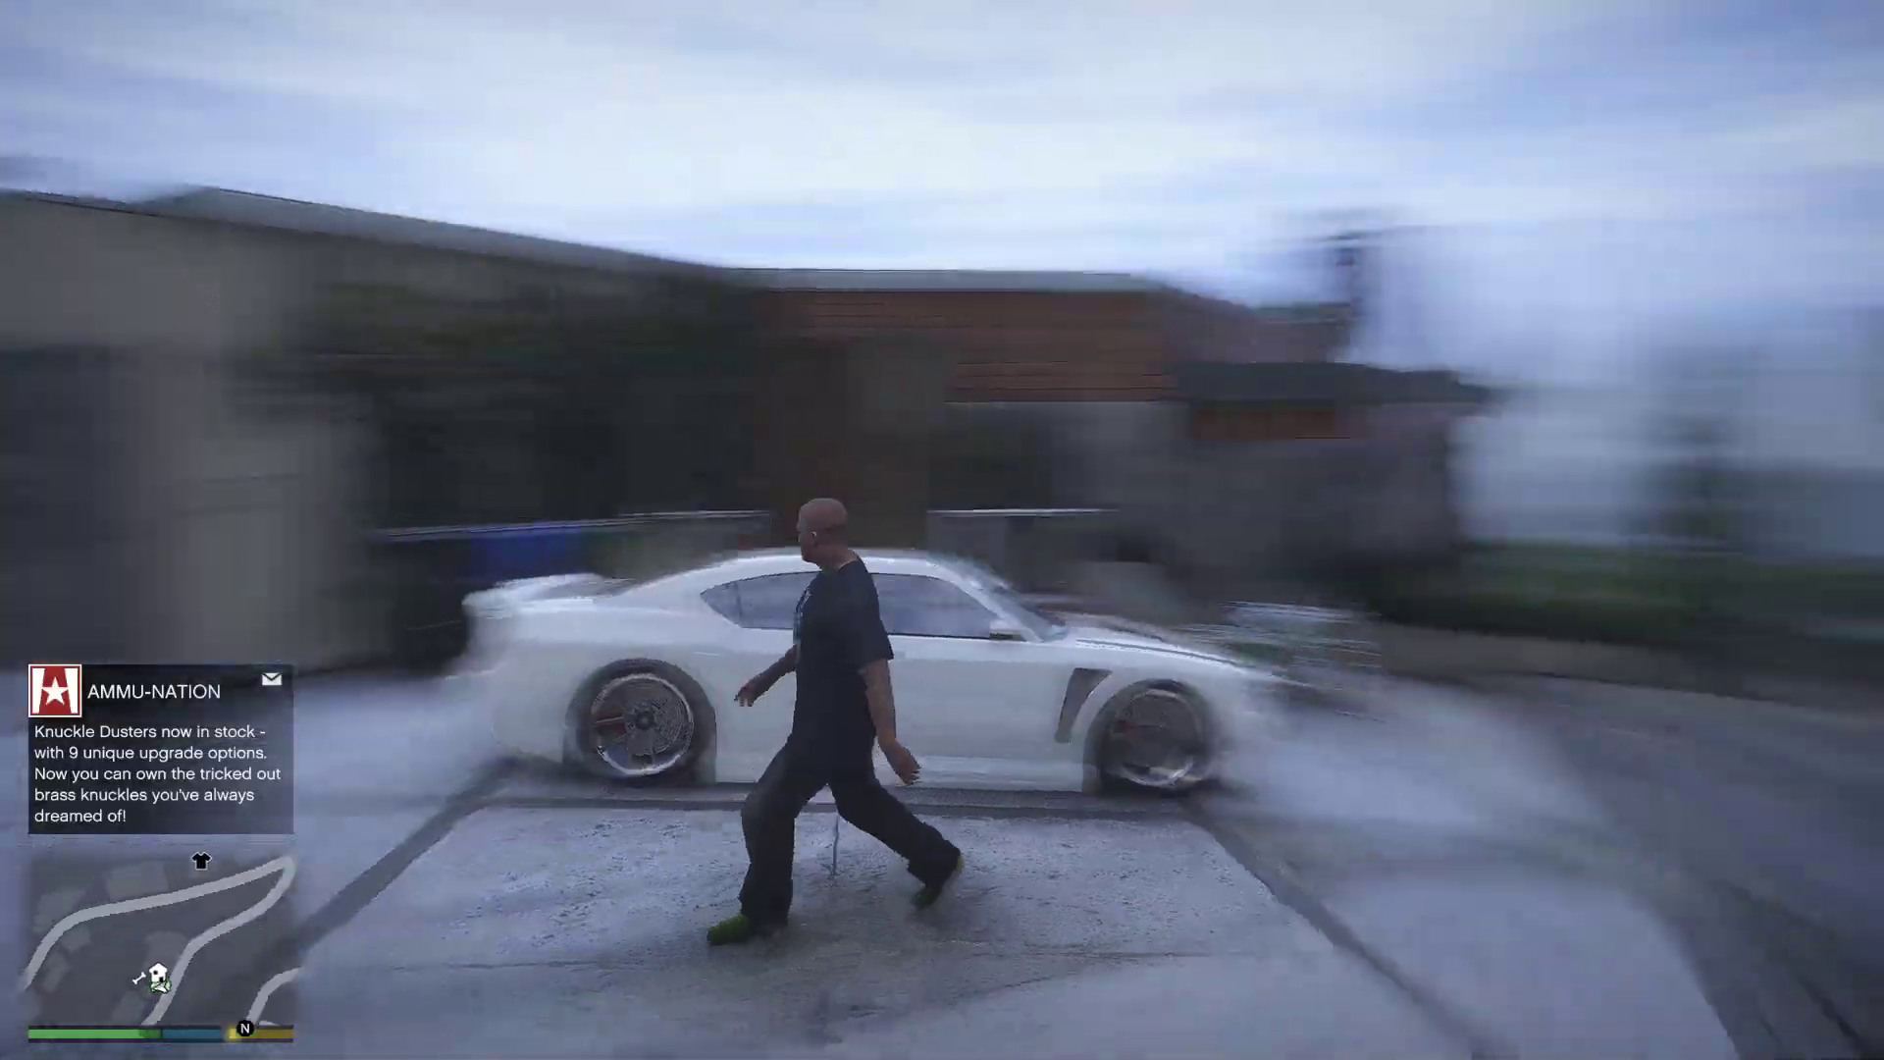
key(w)
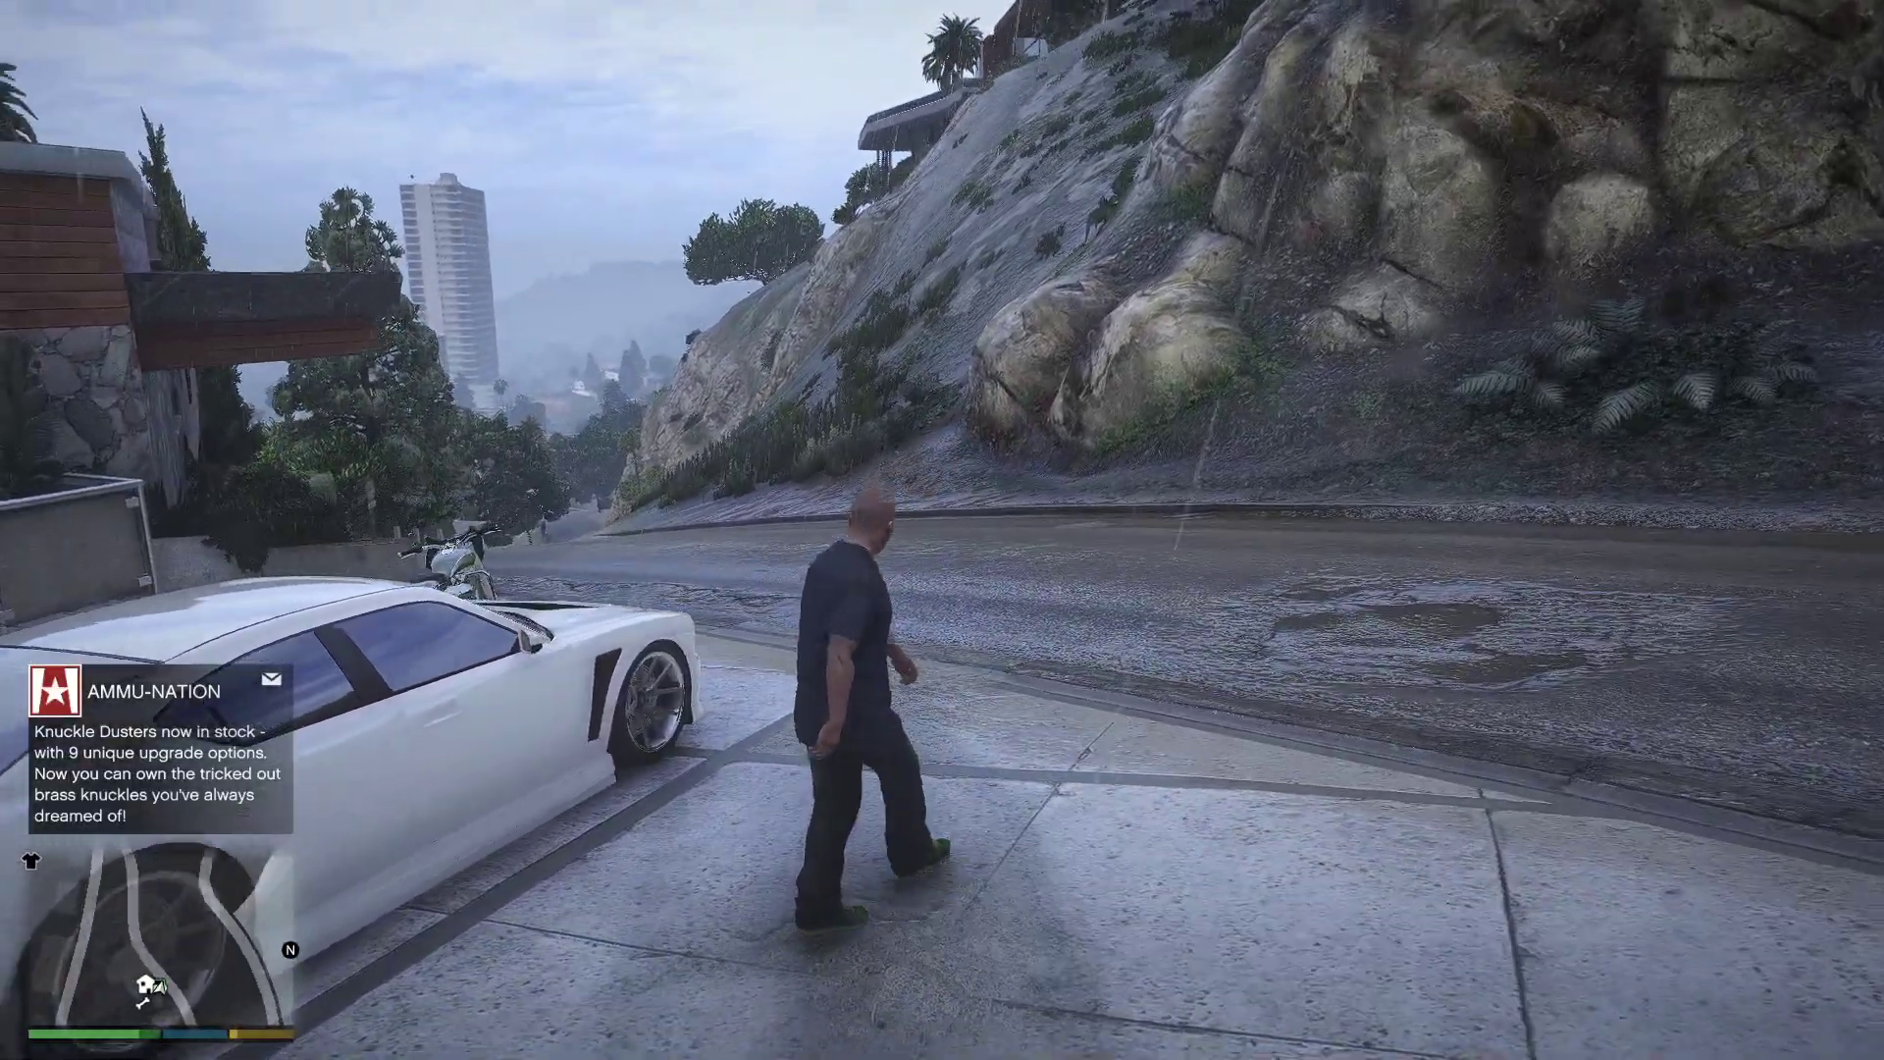
key(w)
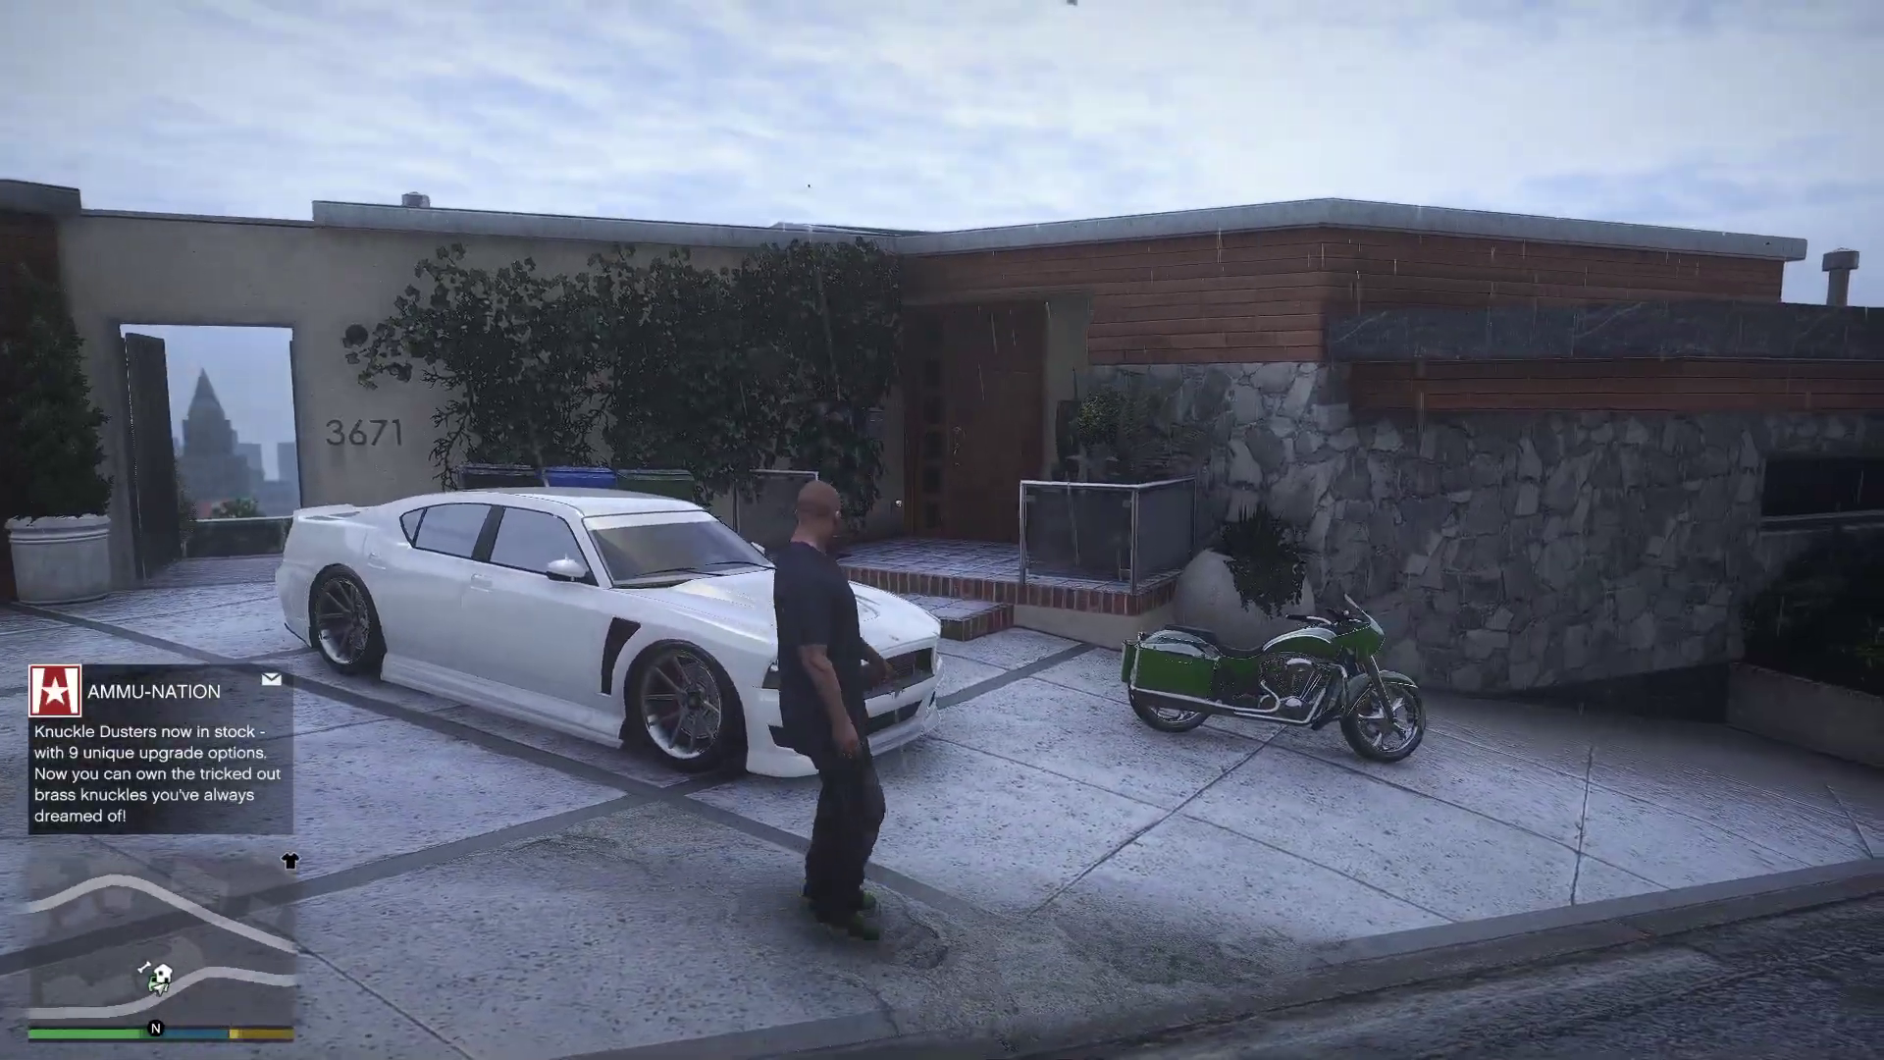
key(w)
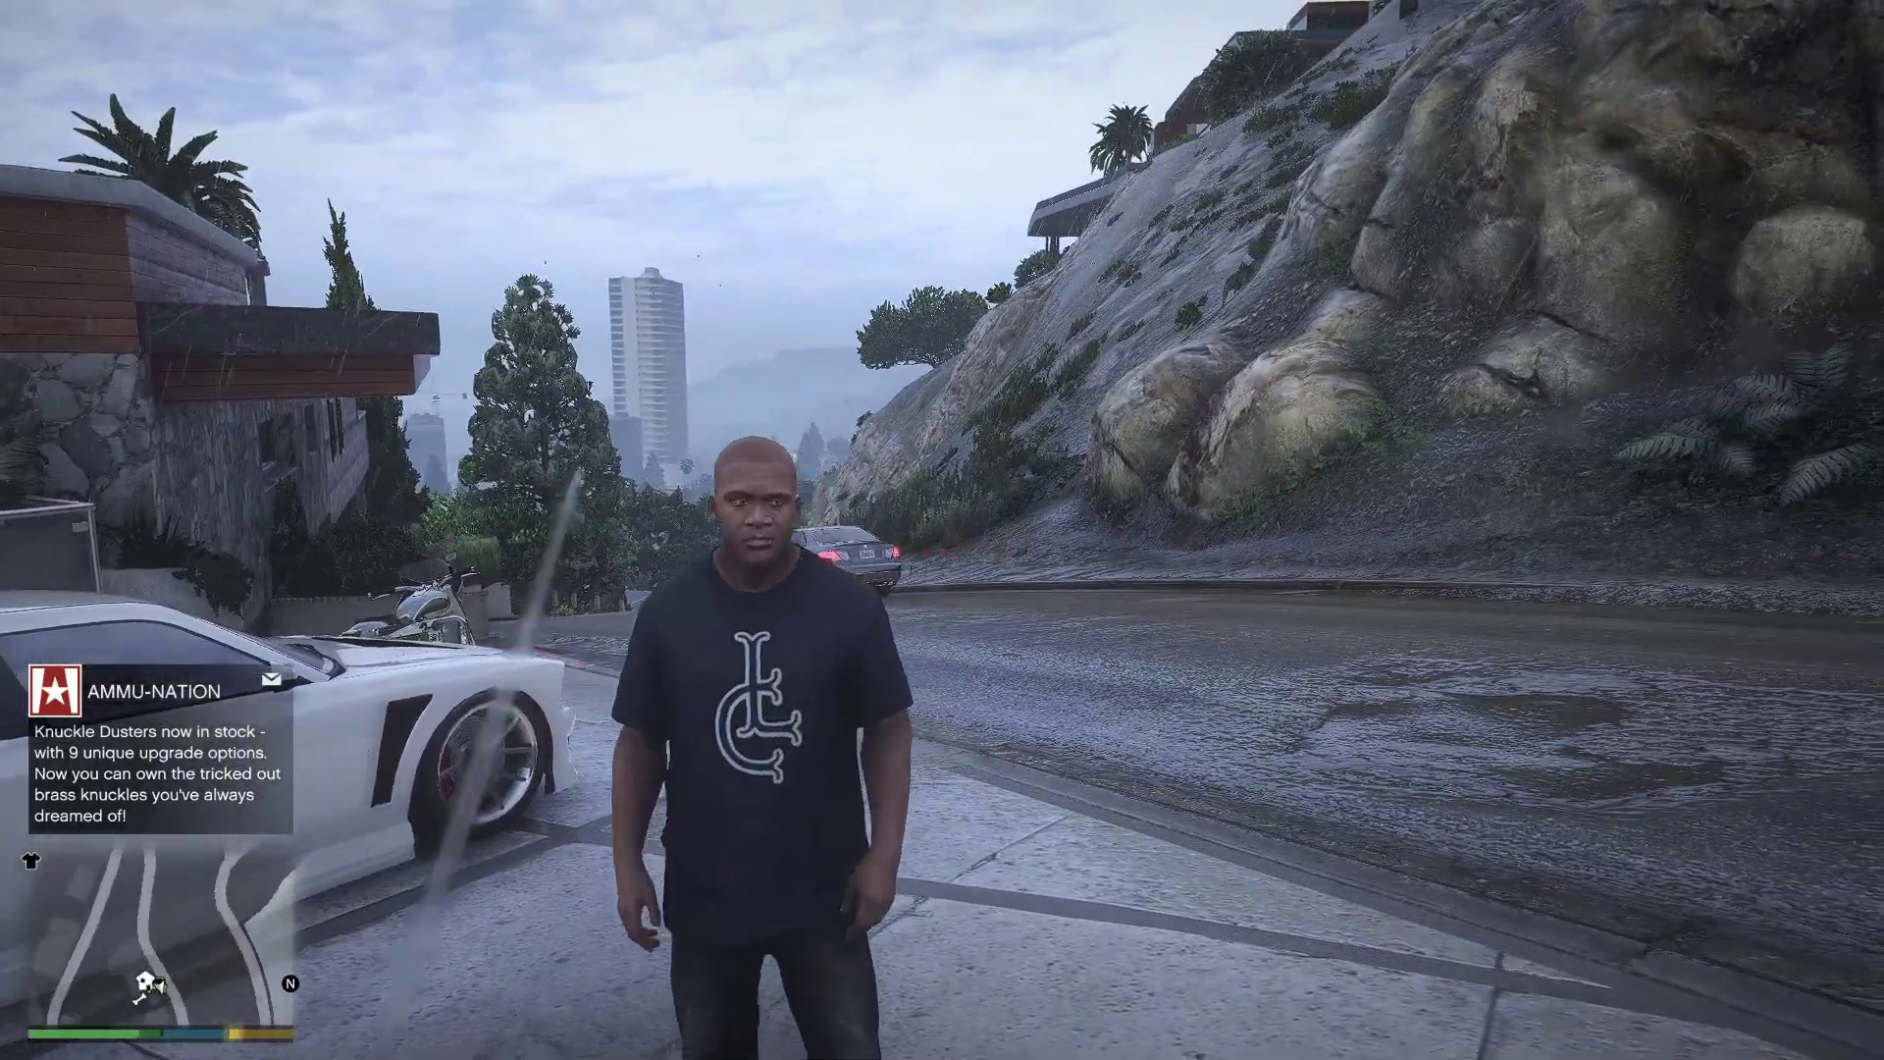
key(w)
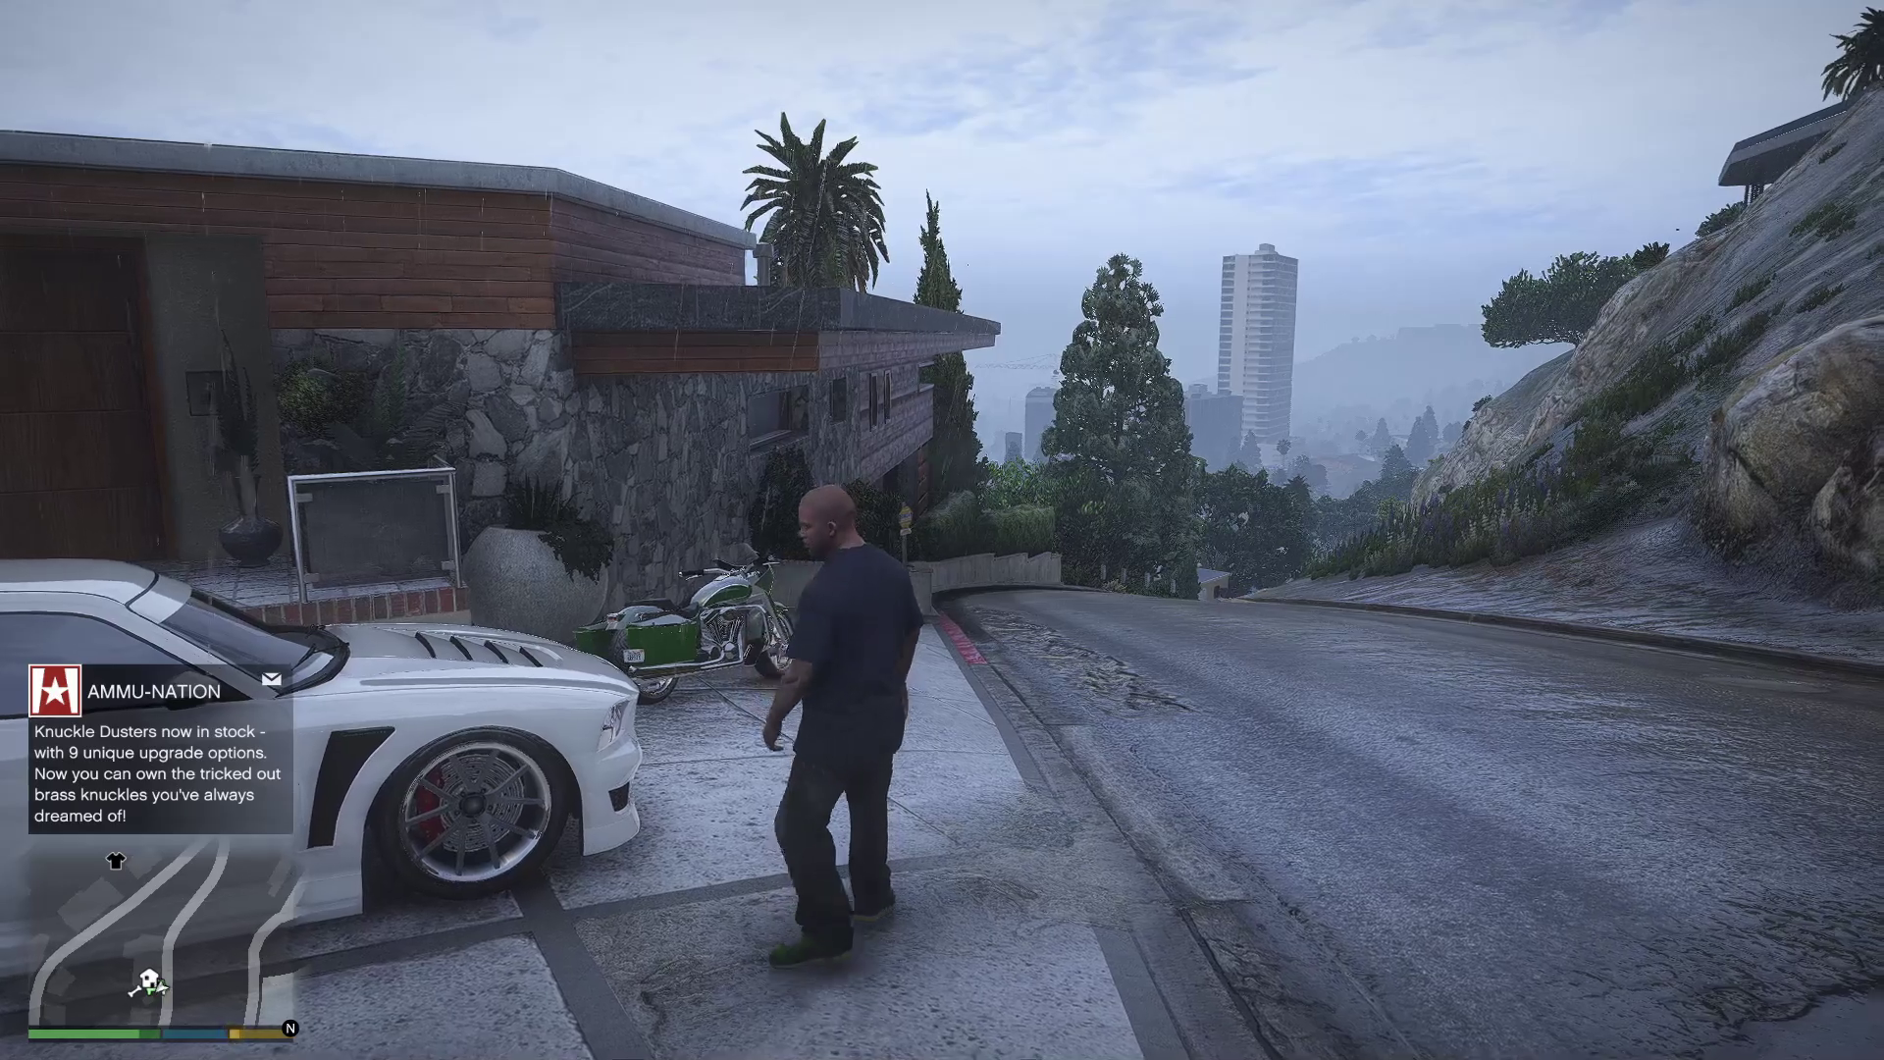
key(s)
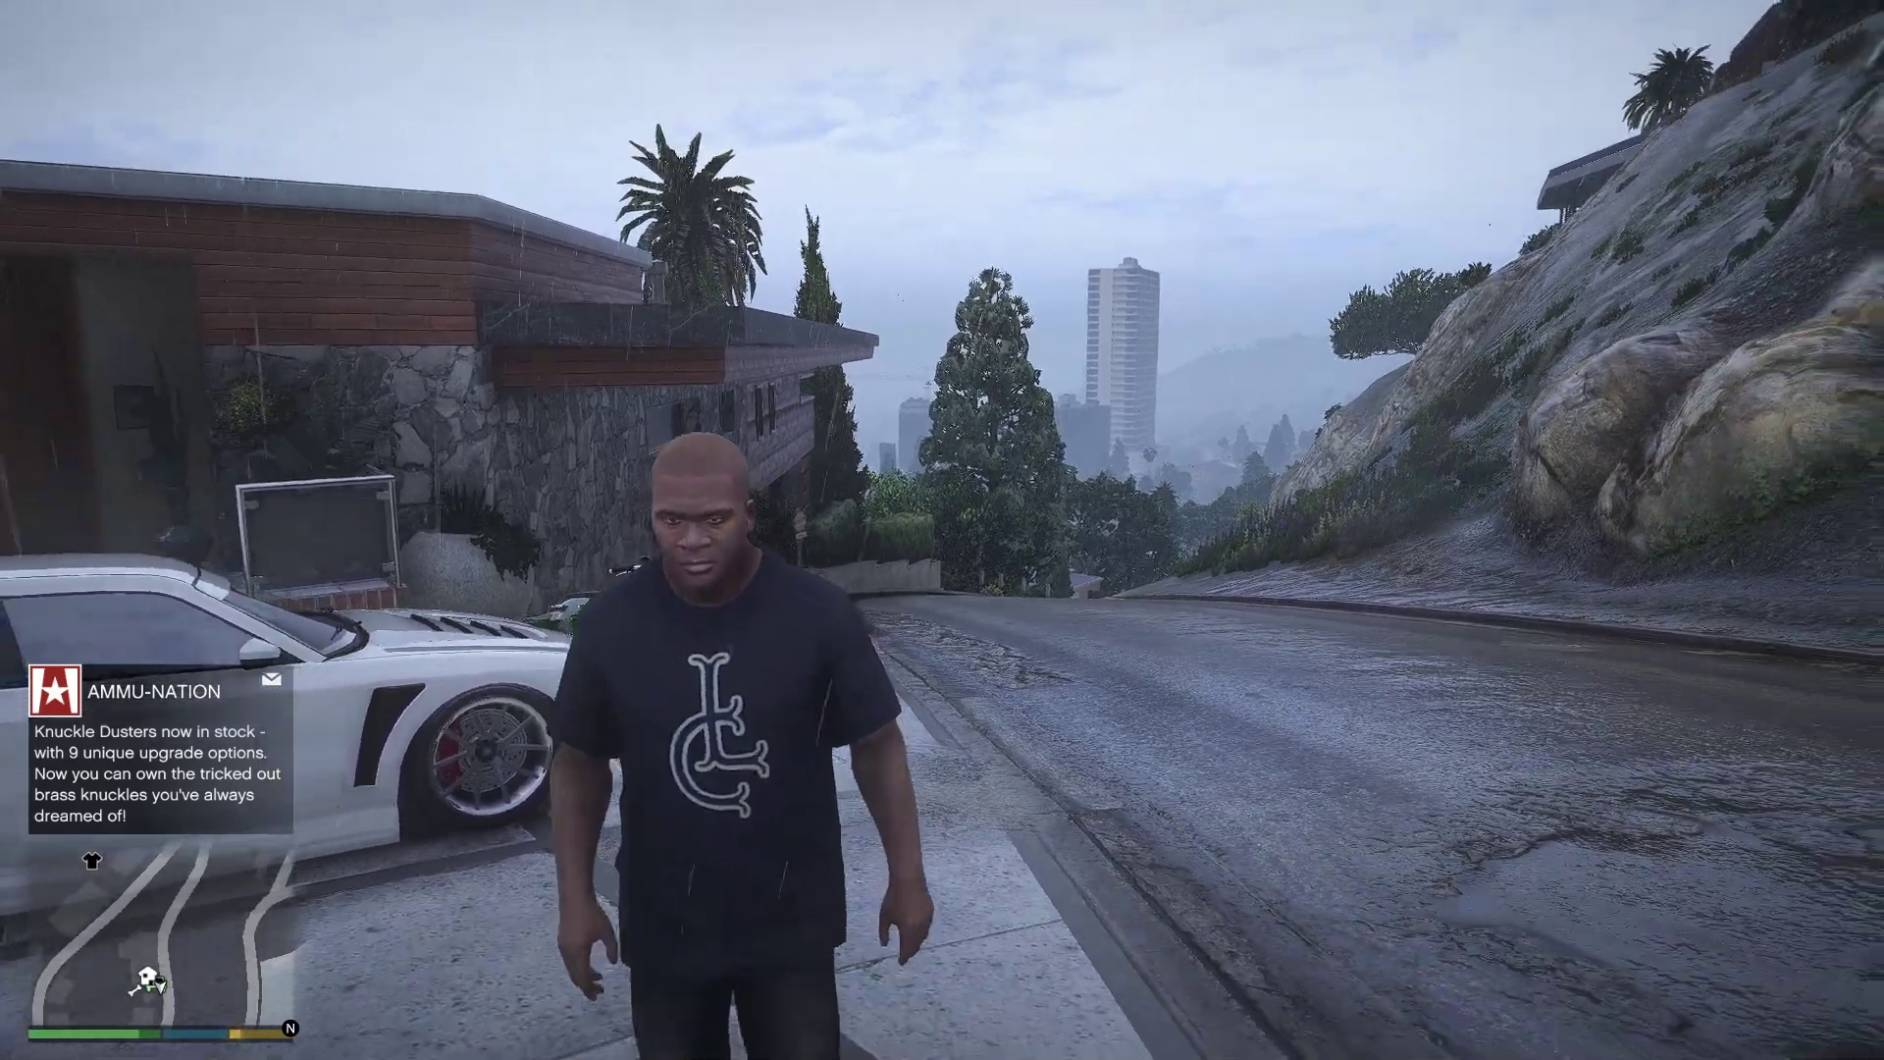
key(w)
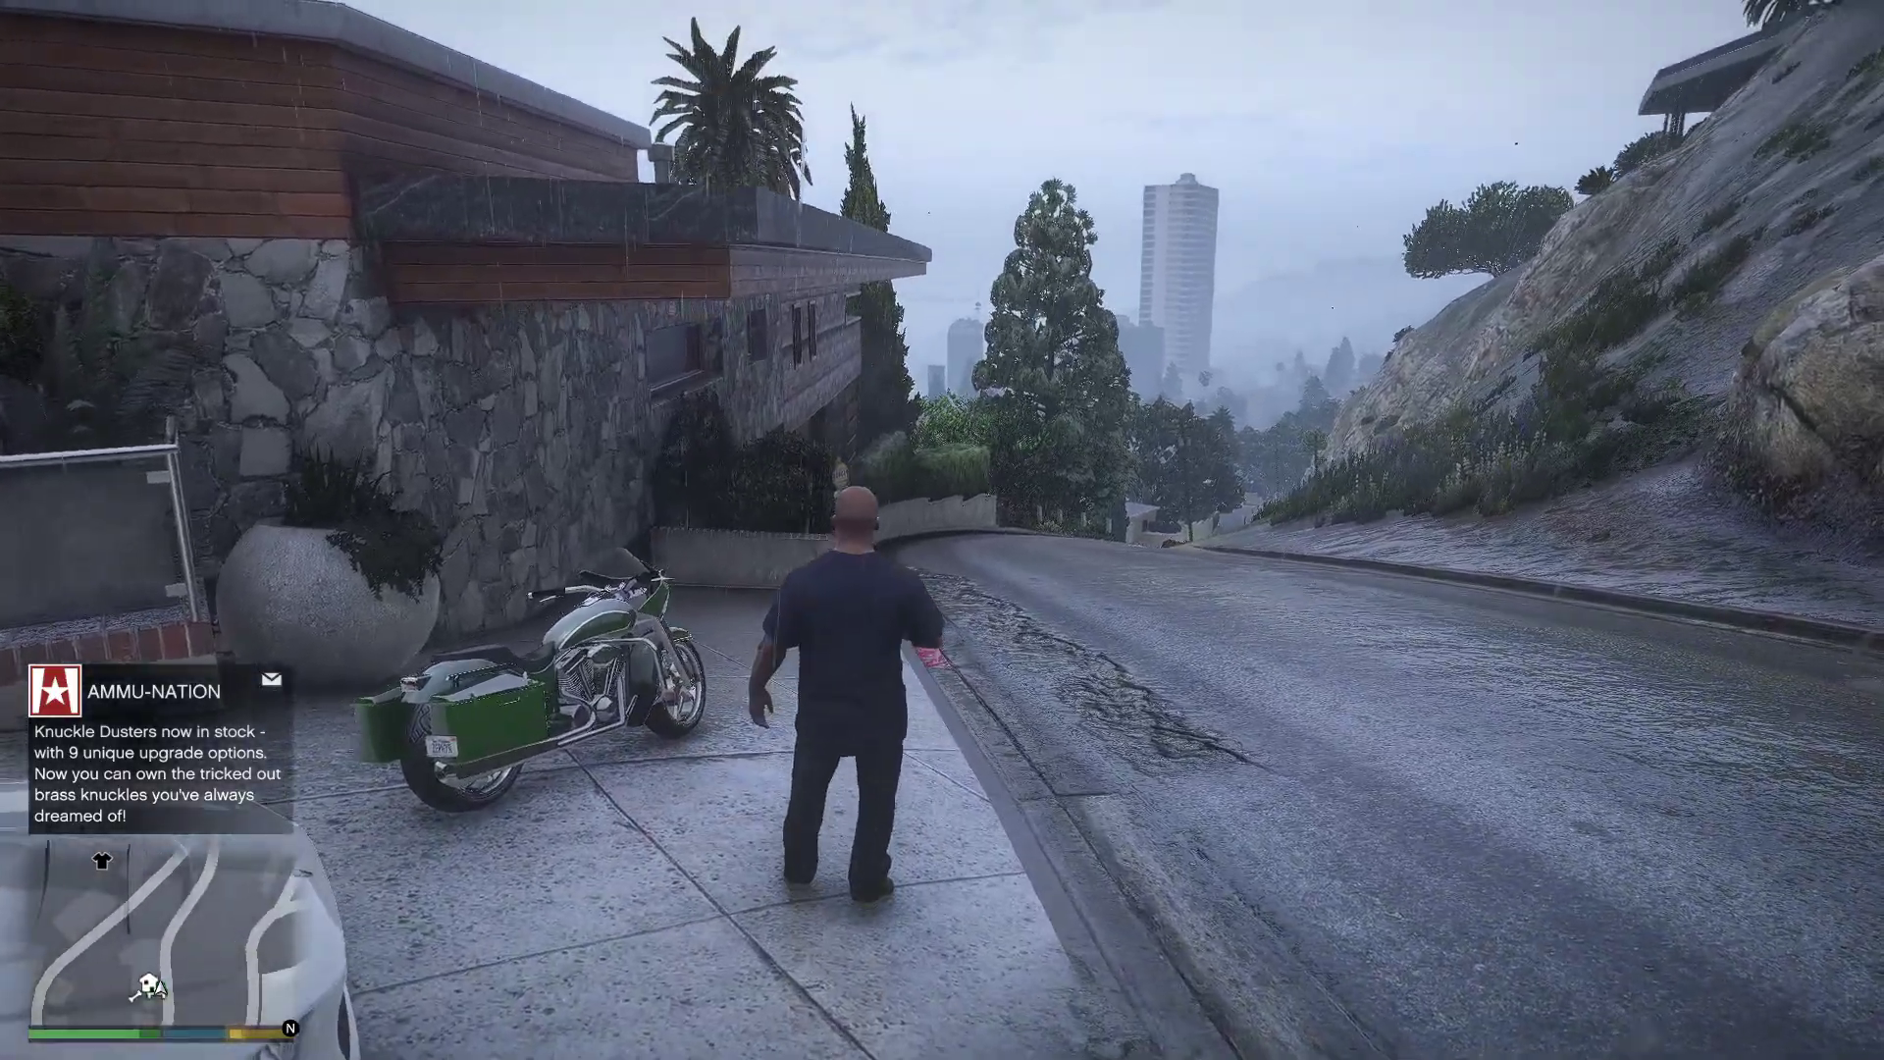
key(s)
key(s)
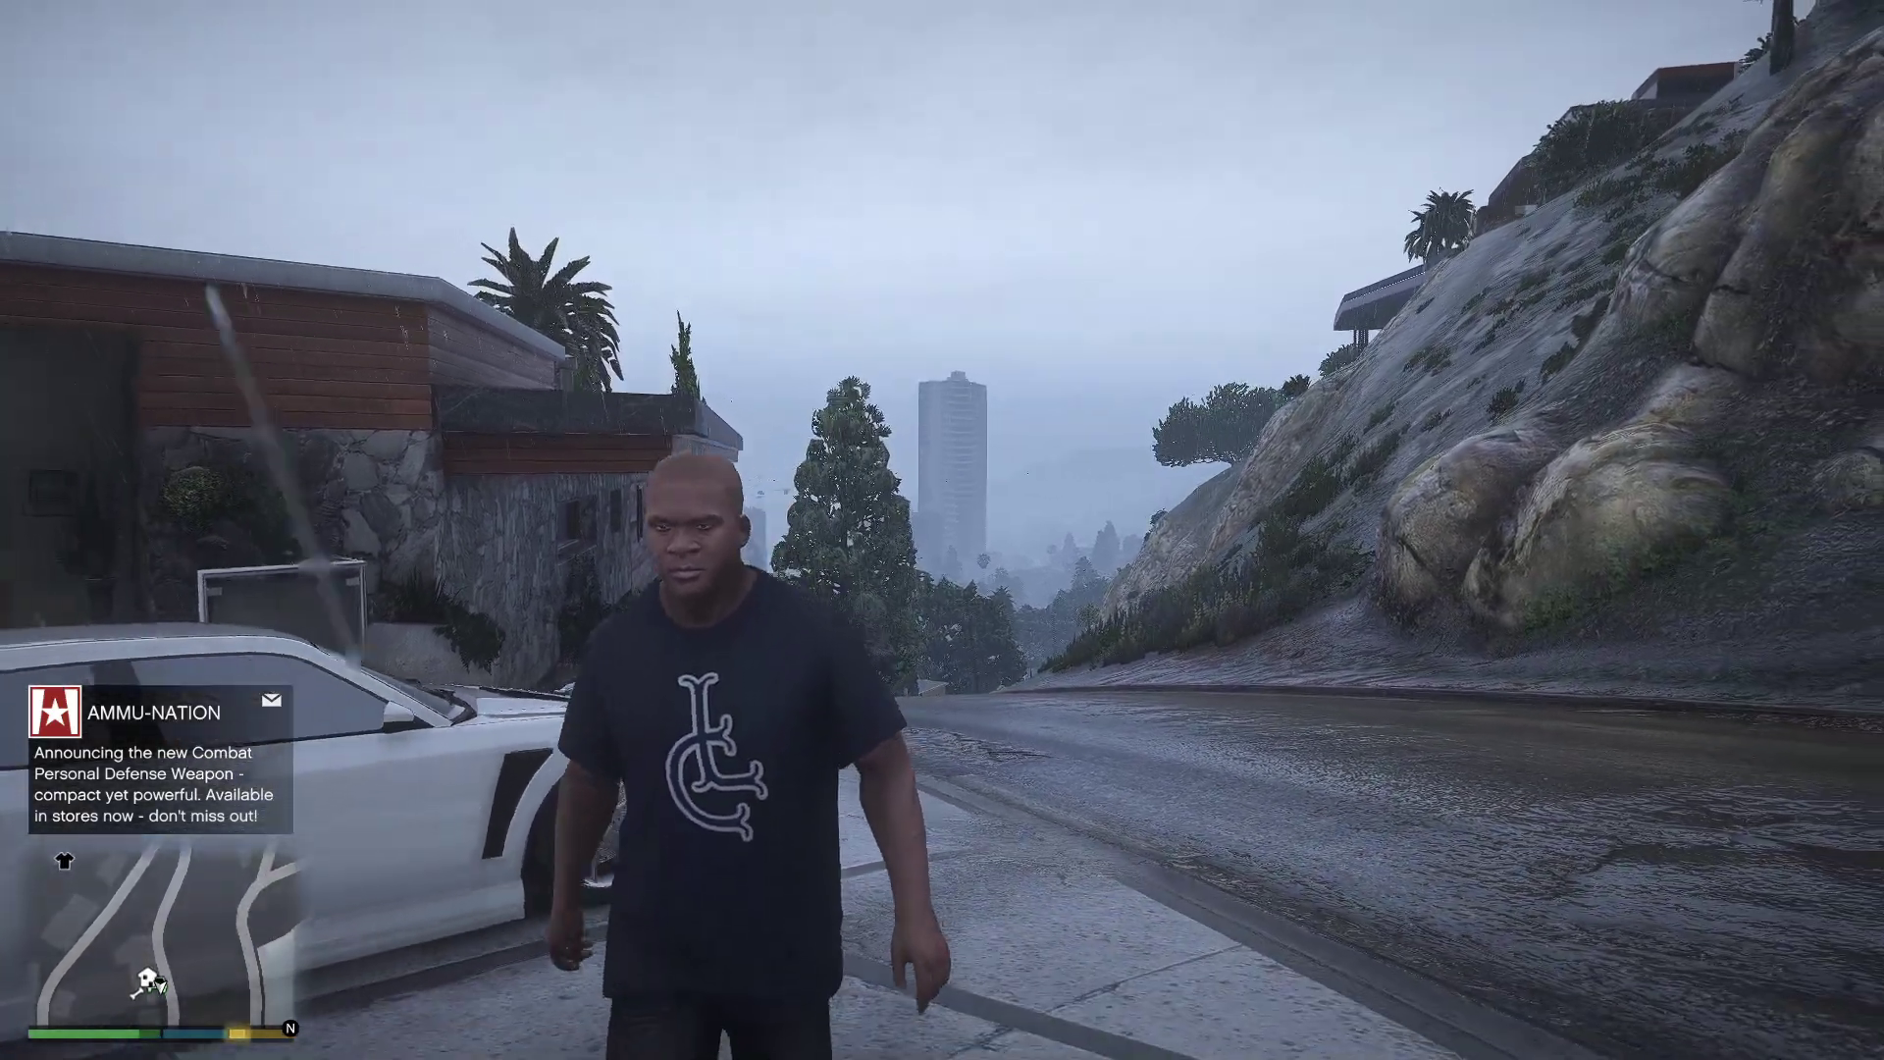
key(w)
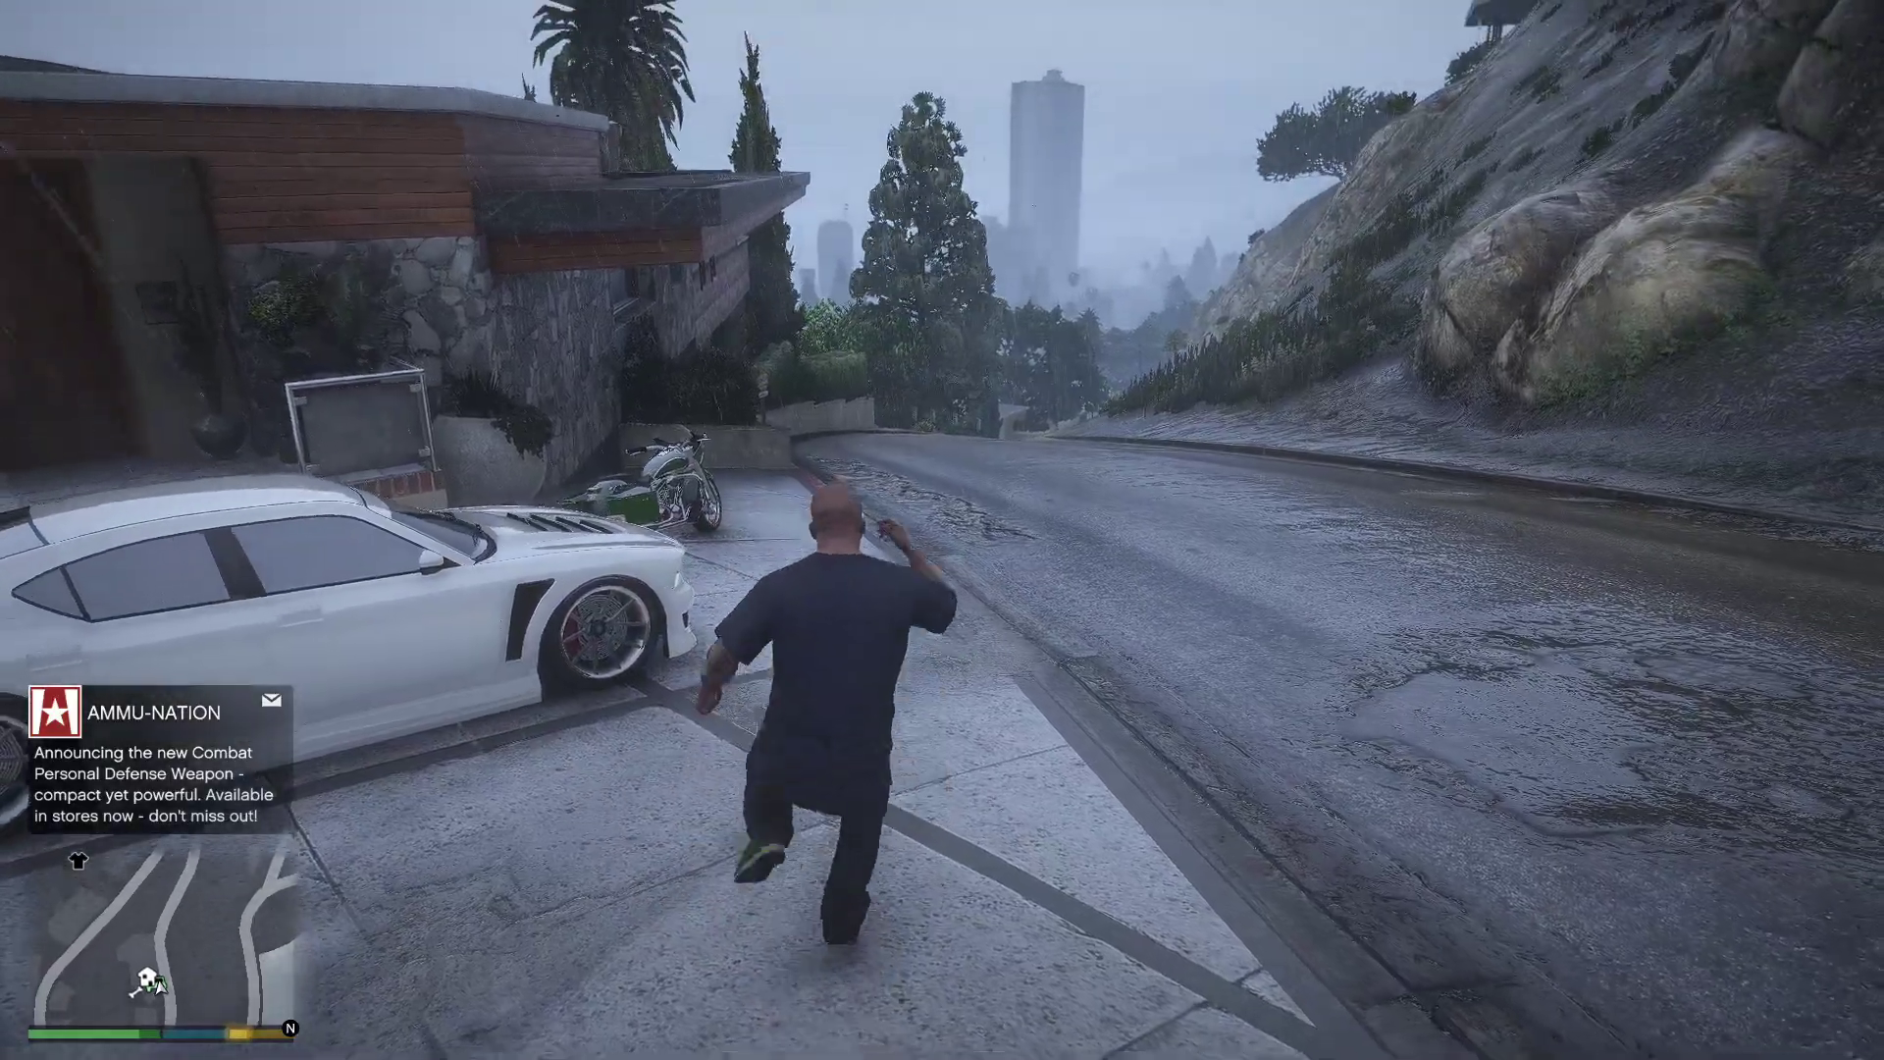
key(w)
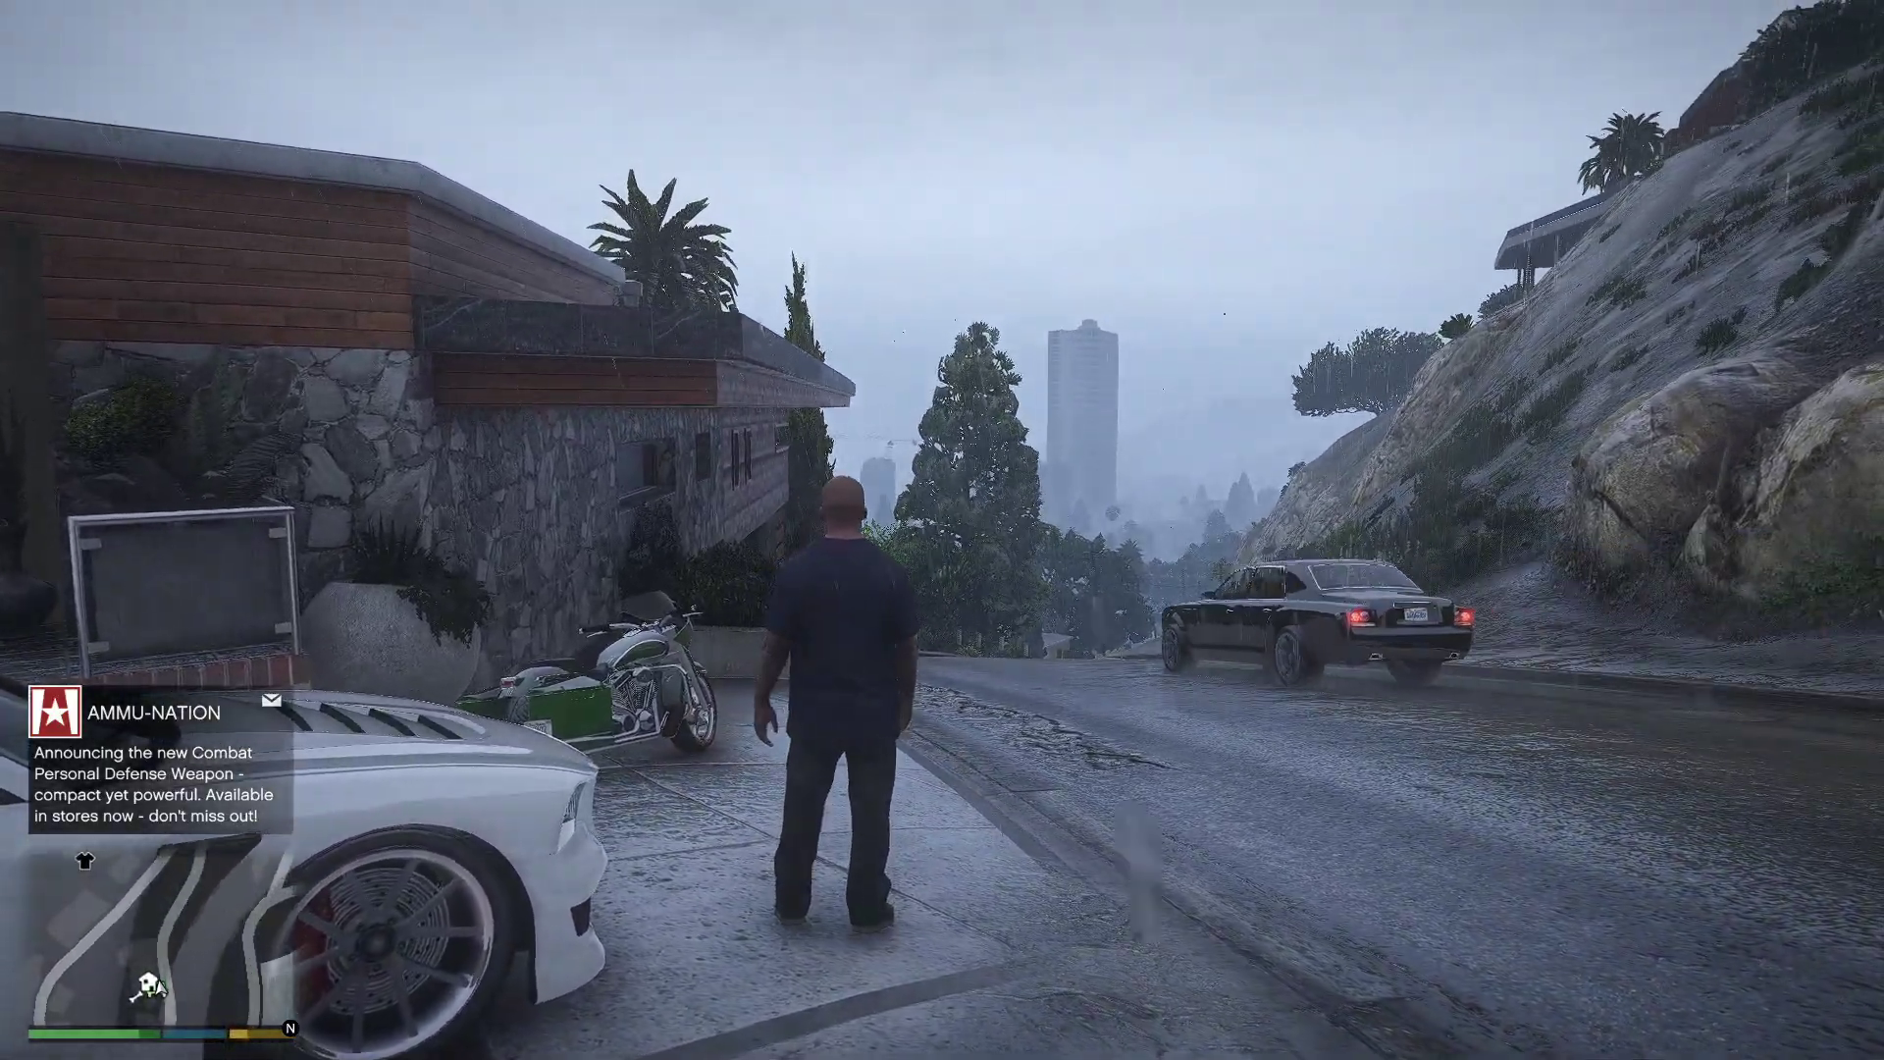
key(s)
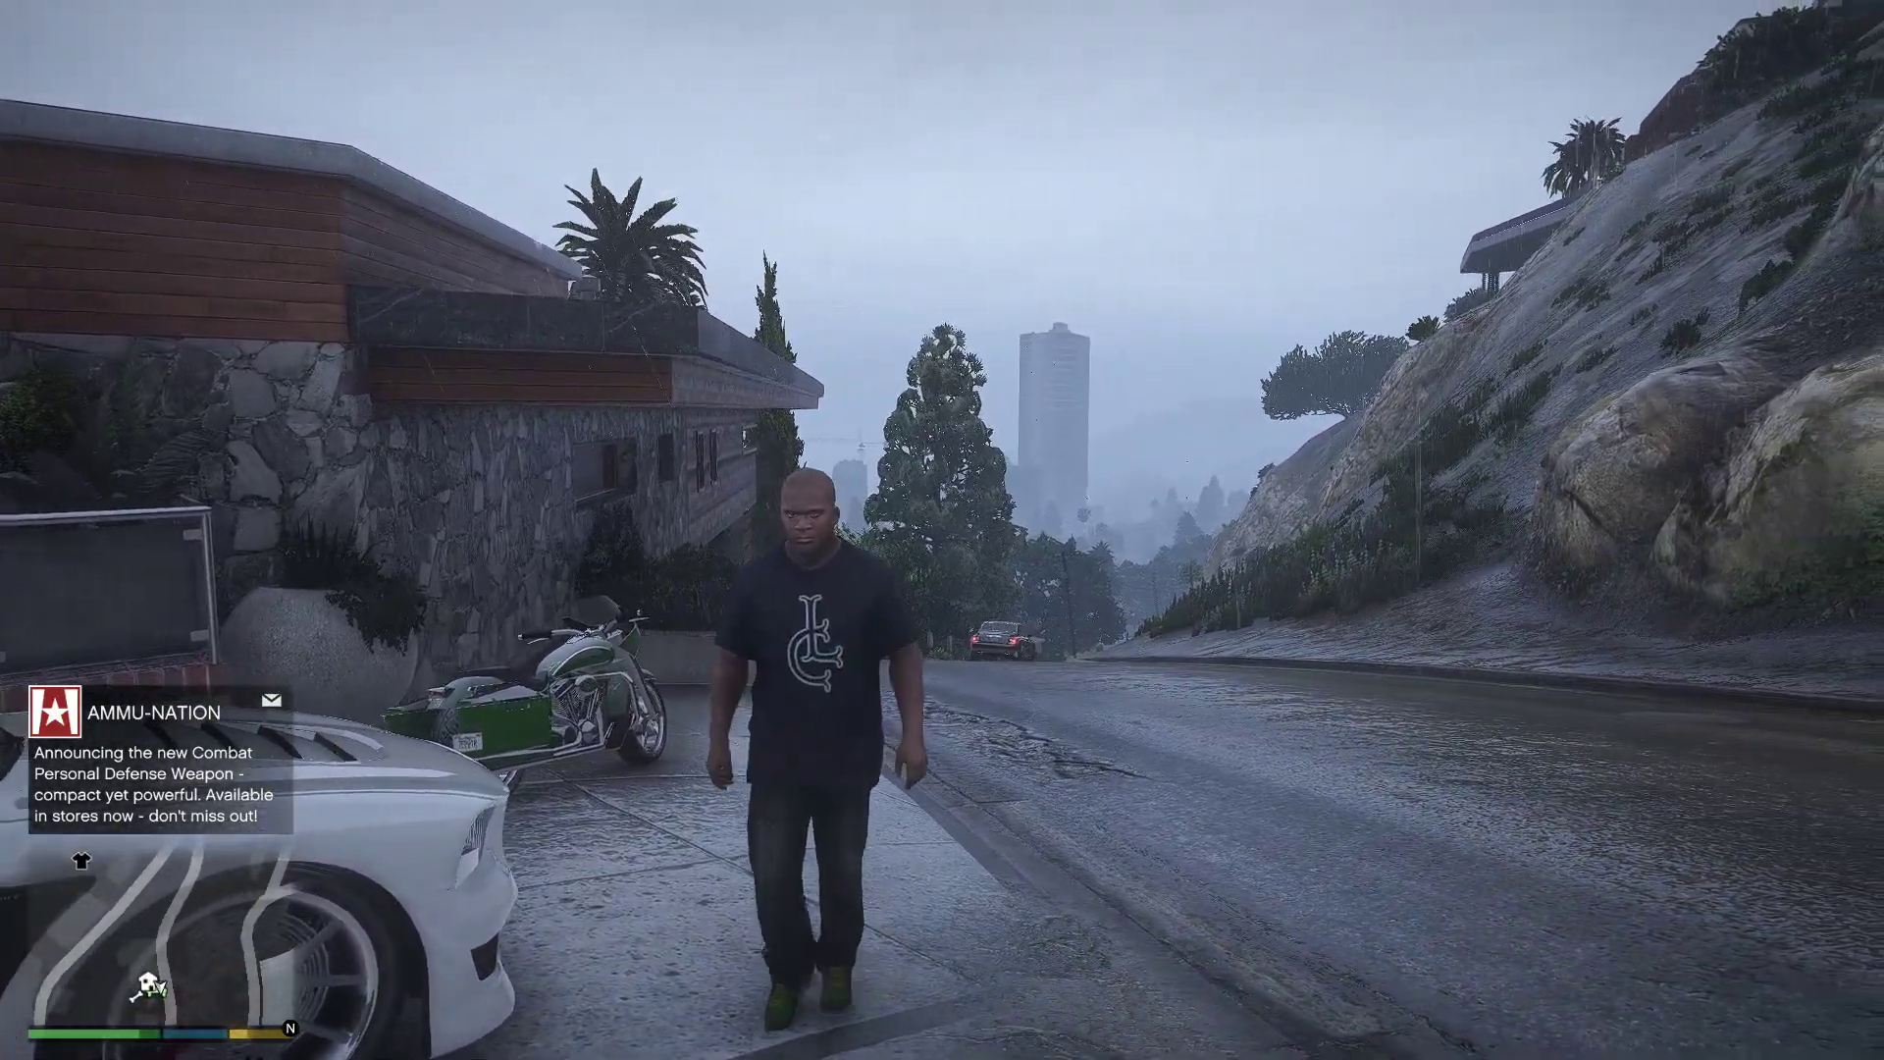
key(s)
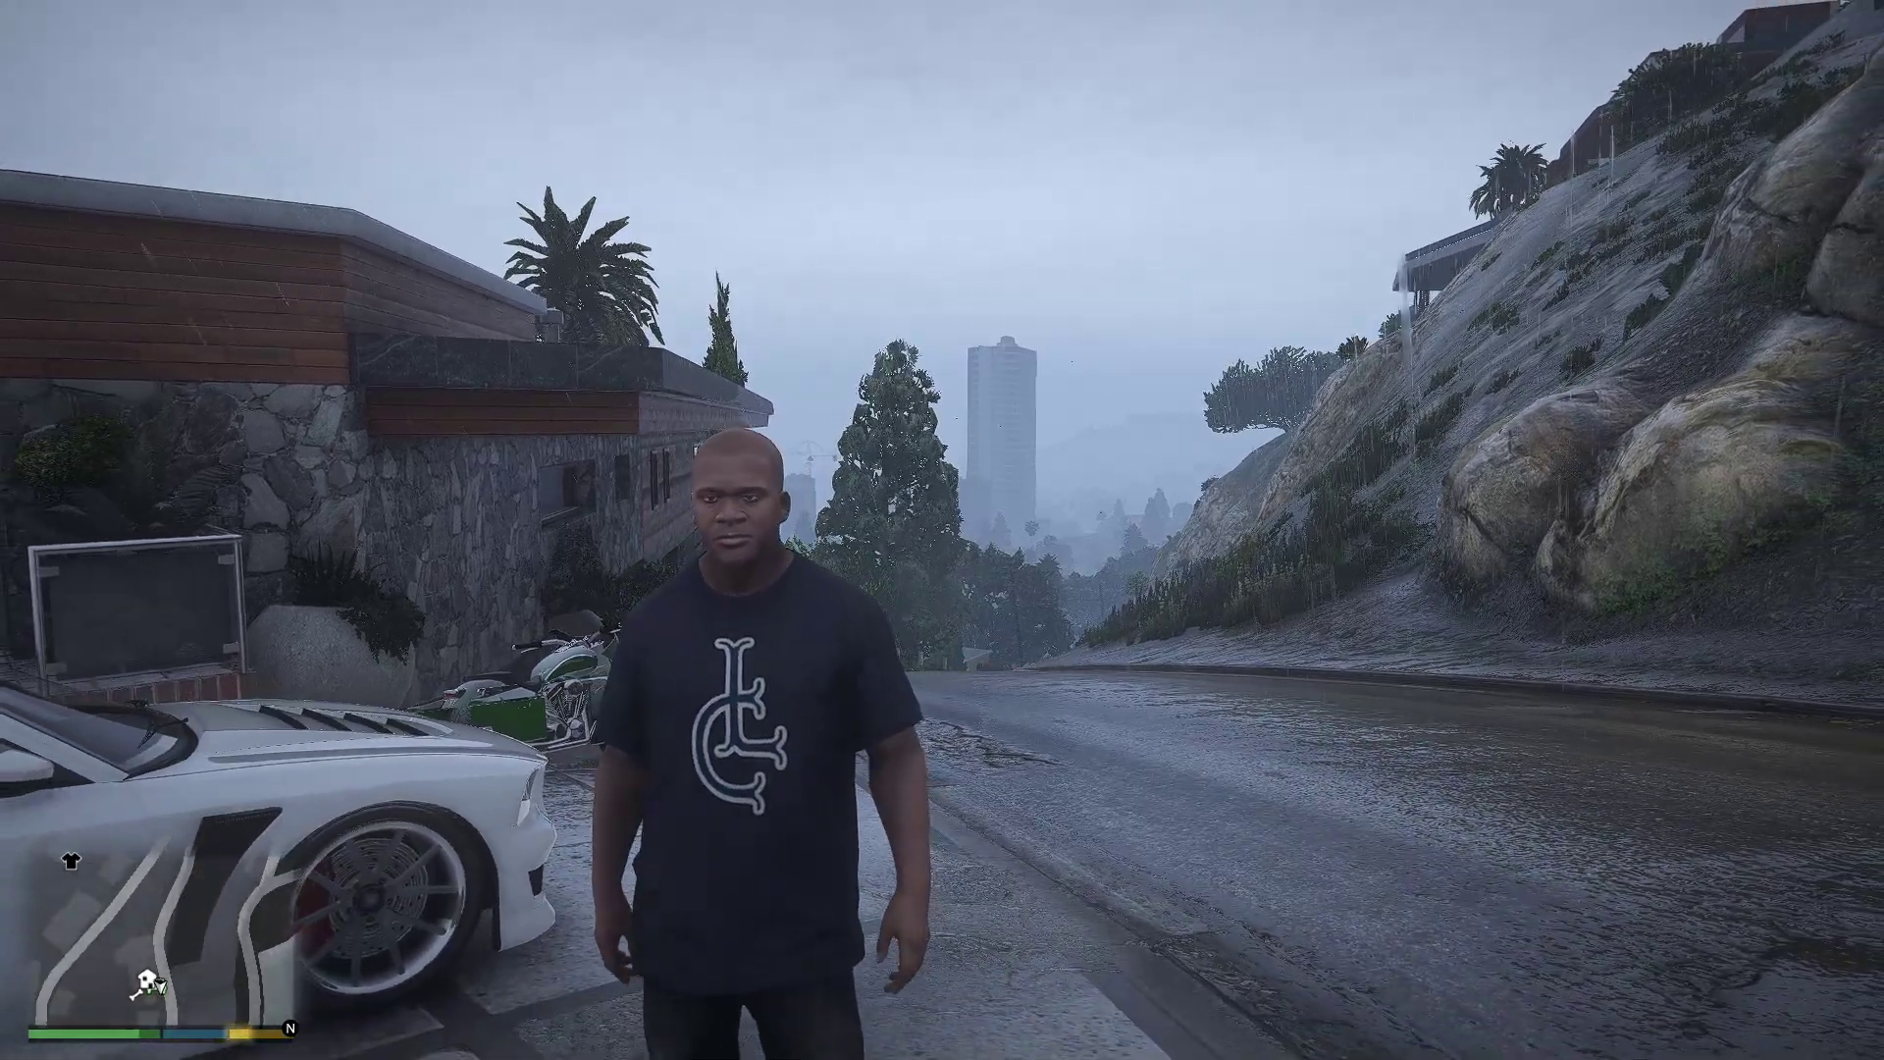